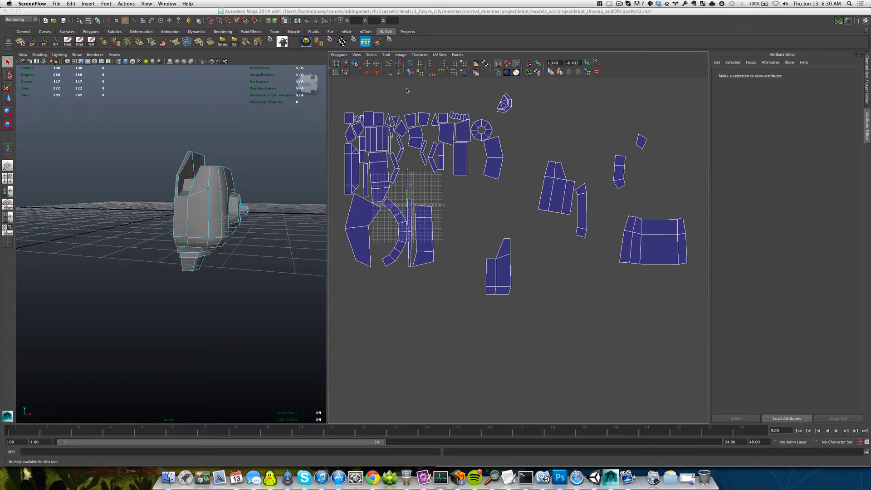
- Select the whole bot mesh as an object and examine its body from the side
scroll(401, 248, "down", 2)
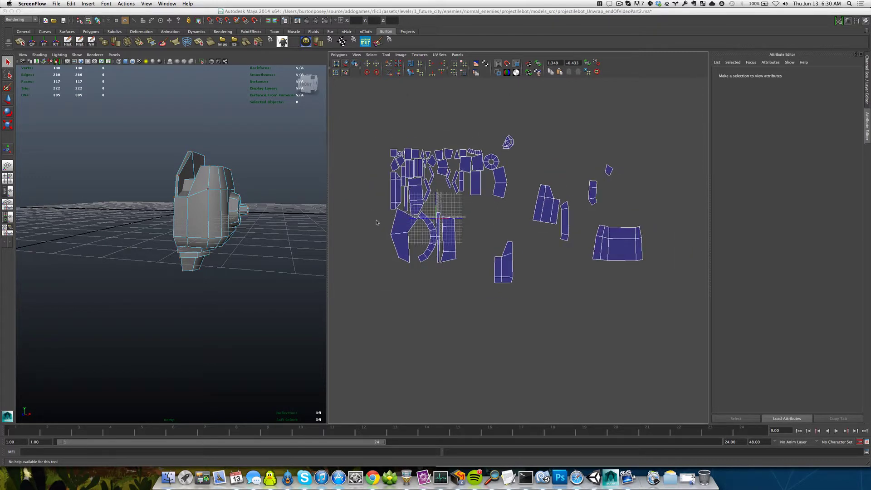
scroll(366, 232, "up", 1)
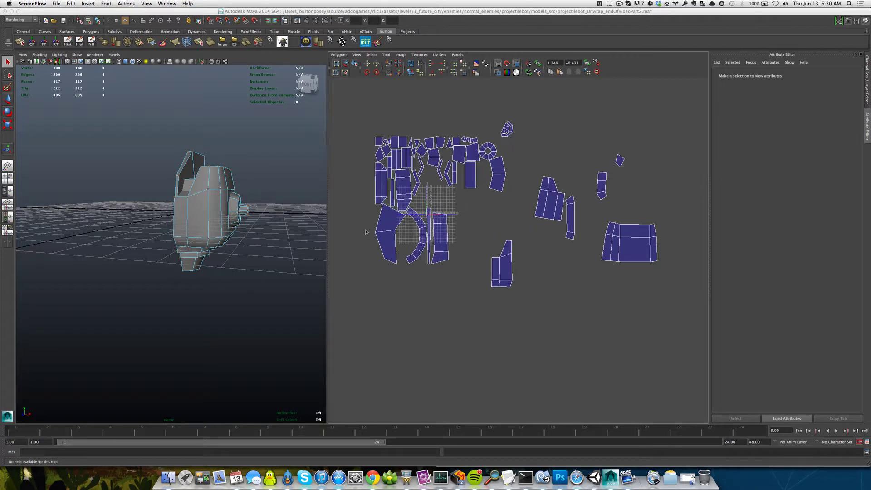
left_click(195, 220)
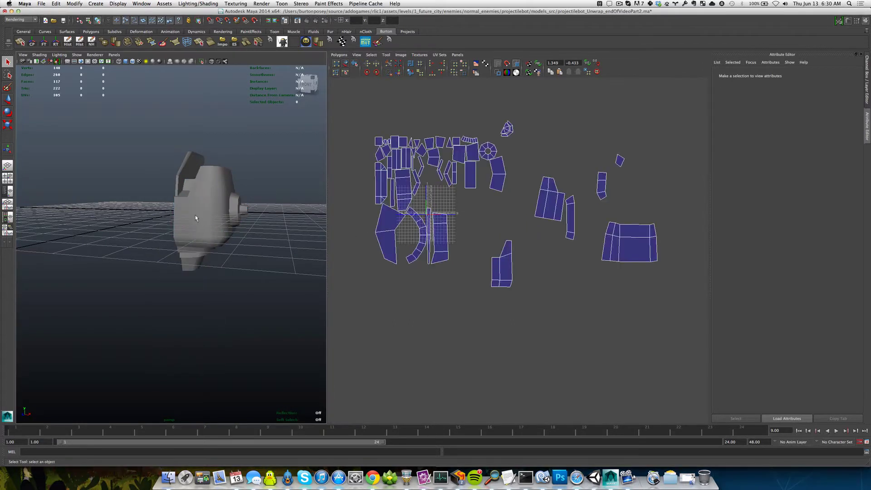
left_click(196, 219)
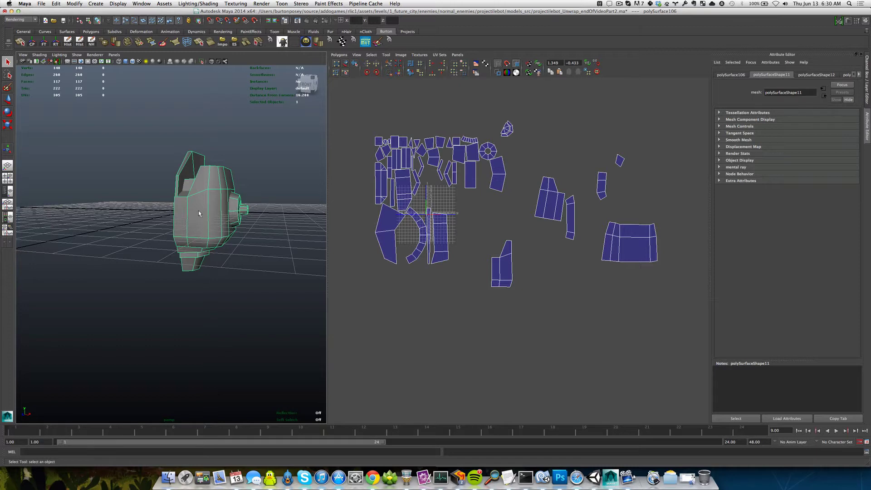
scroll(211, 229, "up", 5)
left_click_drag(230, 222, 193, 239, "alt")
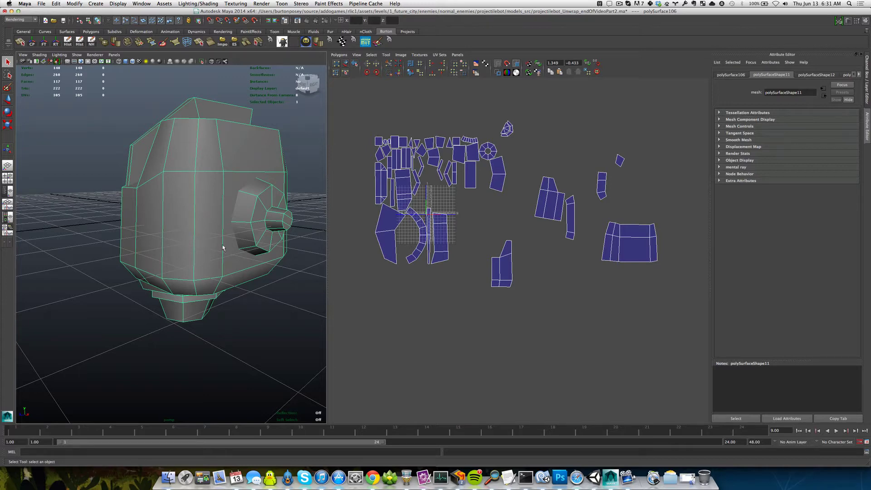
mouse_move(227, 249)
left_mouse_down("alt")
mouse_move(196, 252)
mouse_move(210, 252)
left_mouse_up("alt")
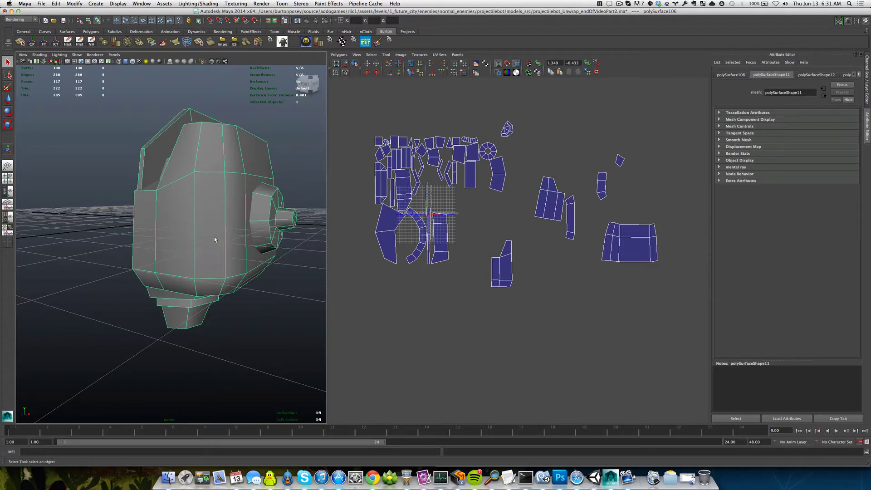
- Switch to Chrome and view the Ninja UV 4.0.0 Maya script page on CreativeCrash
key("super+Tab")
key("super+Tab")
key("super+Tab")
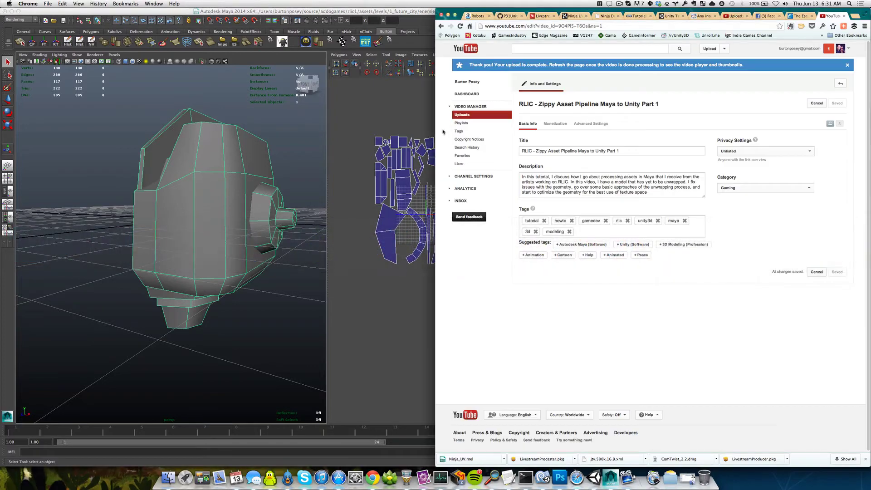
left_click(573, 16)
scroll(589, 250, "up", 10)
scroll(452, 138, "up", 15)
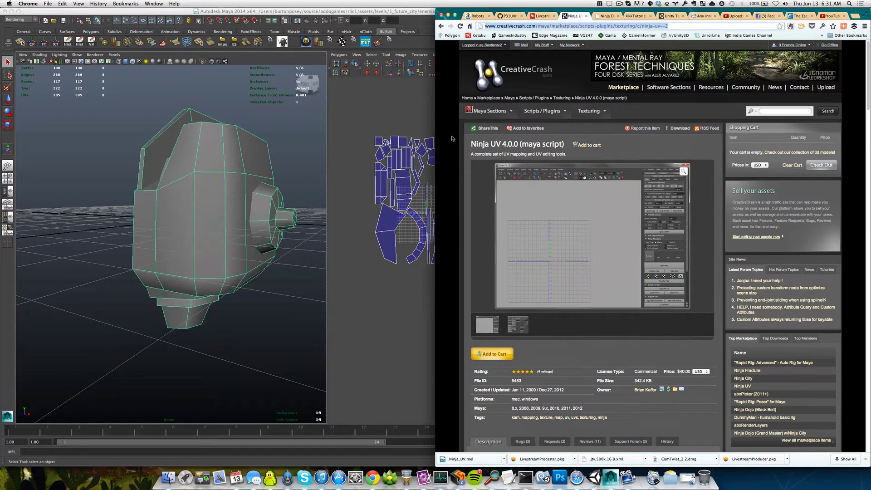
- Return to Maya and select the recessed block's faces on the bot mesh to locate them in the UV layout
left_click(282, 159)
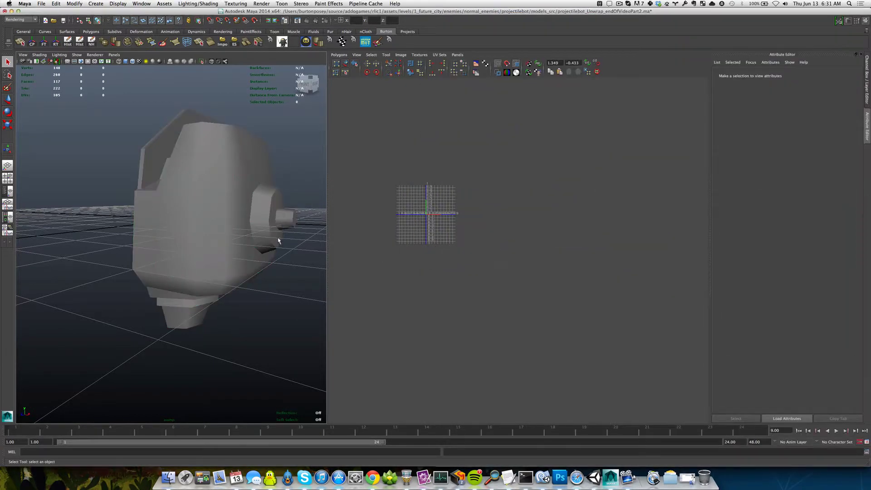
left_click(241, 232)
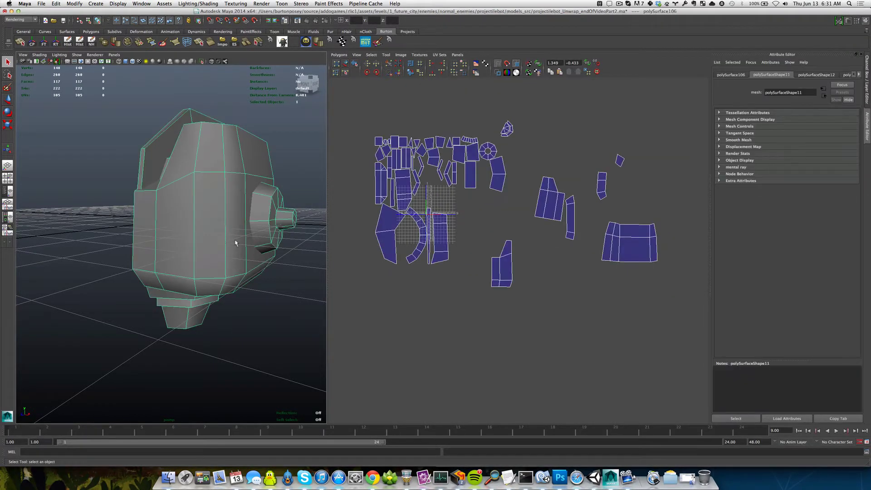
left_click_drag(236, 243, 267, 239, "alt")
scroll(241, 241, "up", 5)
right_click_drag(217, 188, 219, 204)
left_click(213, 162)
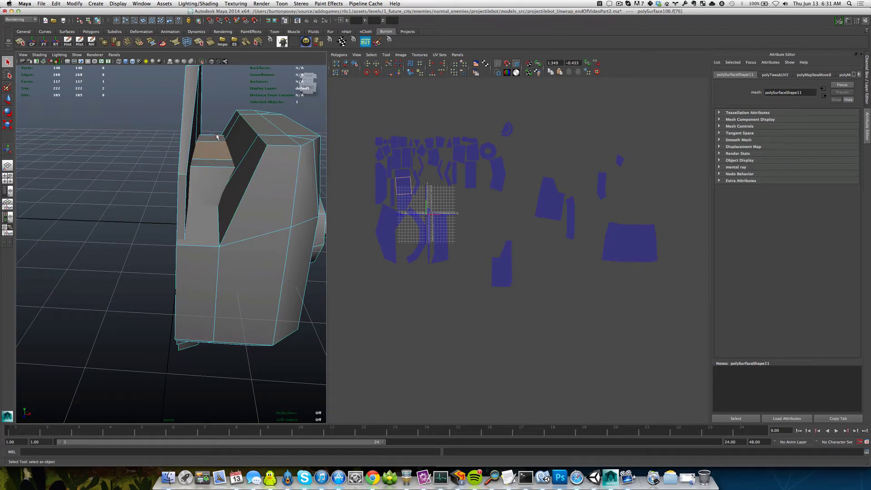
left_click(222, 137)
scroll(362, 188, "up", 1)
middle_click_drag(367, 191, 419, 212, "alt")
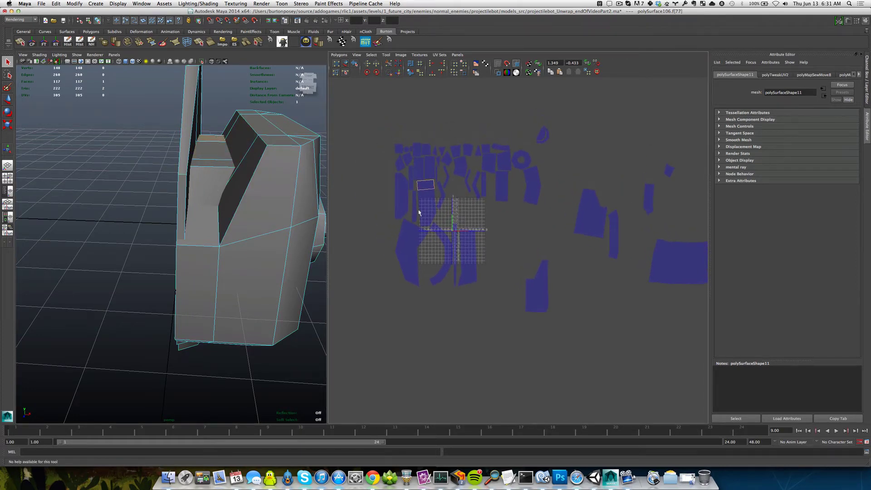
- Open the Ninja UV tools and align the recessed block's UV shell vertically by one of its edges
left_click(389, 42)
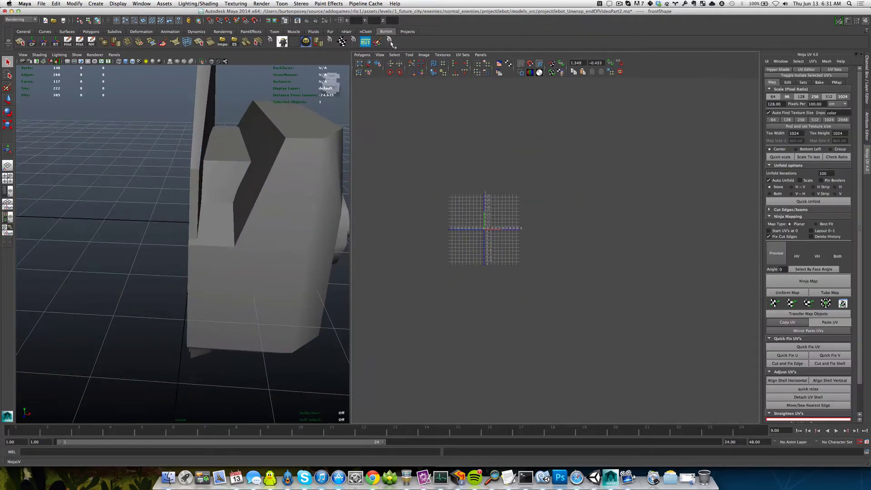
right_click_drag(458, 203, 456, 184)
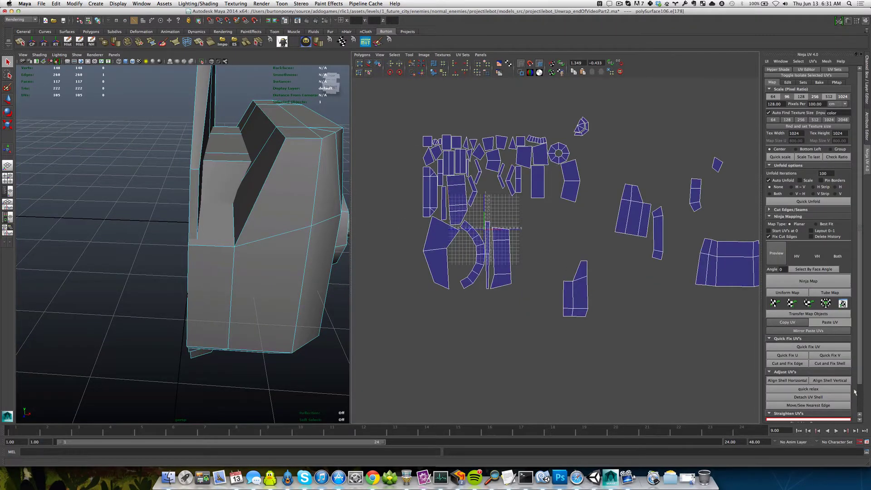
left_click(833, 381)
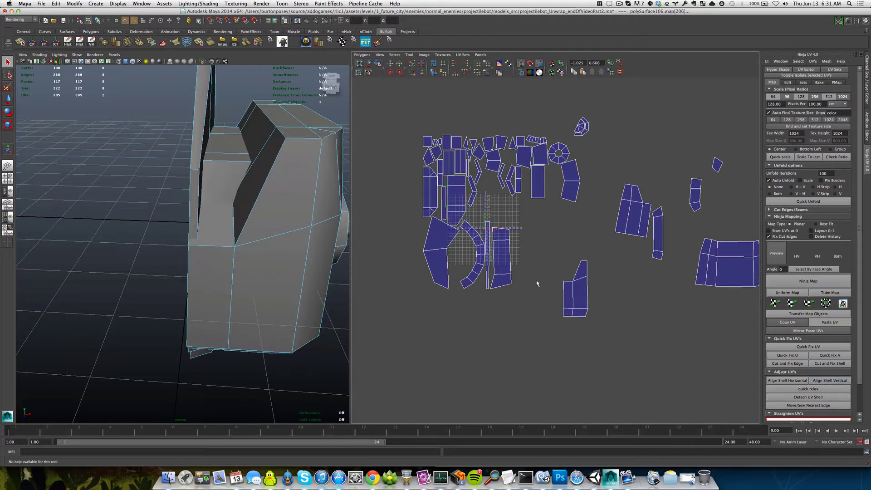
left_click(653, 313)
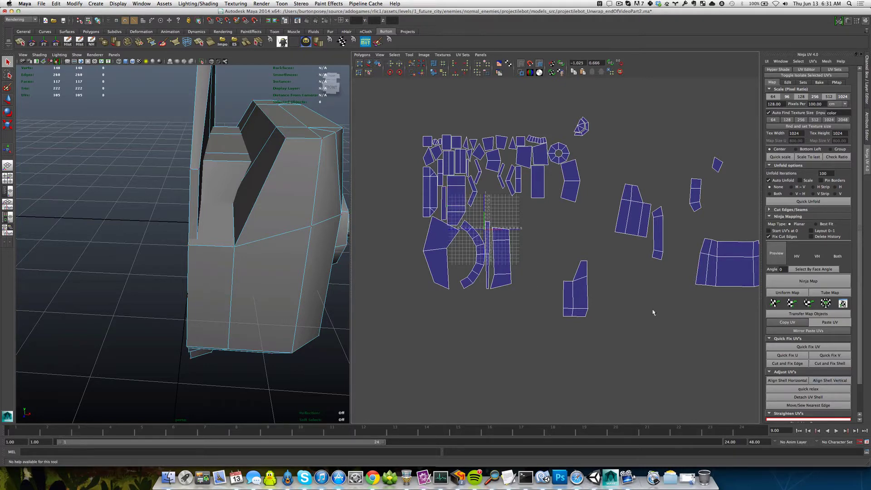
middle_click_drag(550, 307, 507, 289, "alt")
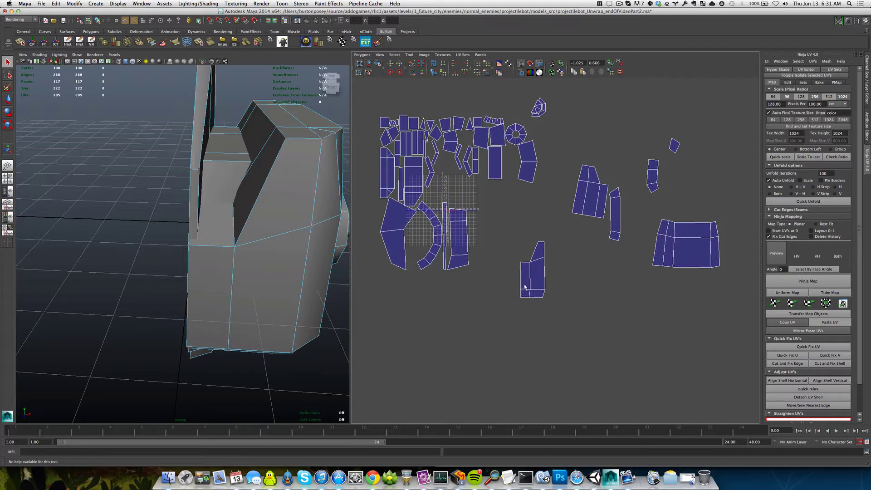
left_click(524, 286)
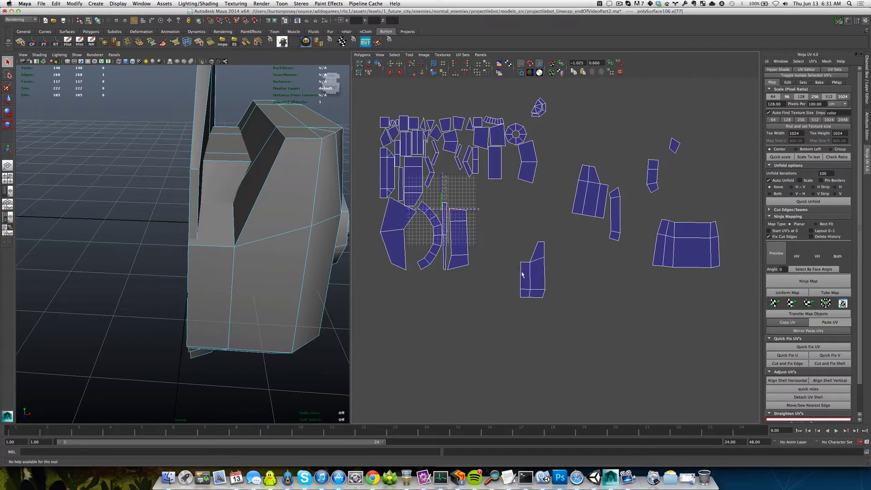
left_click(833, 382)
key("ctrl+z")
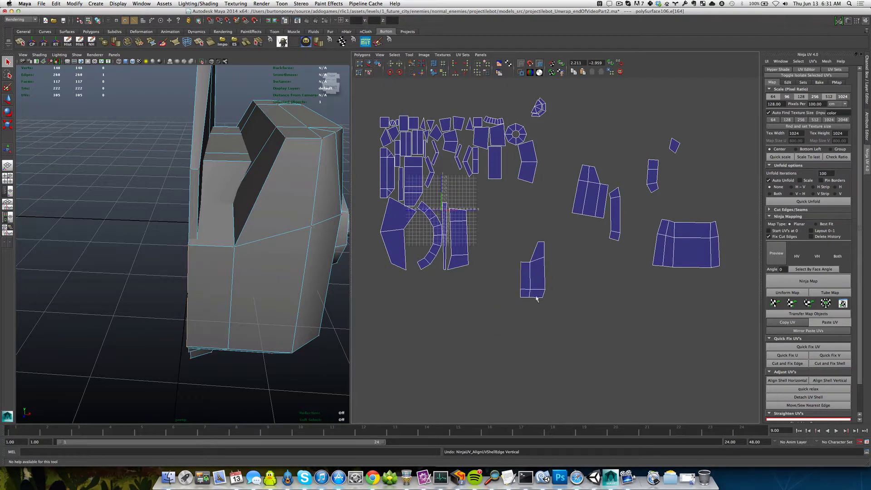
- Align the notched UV shell vertically by its bottom edge and rotate the shell 180 degrees
left_click(829, 380)
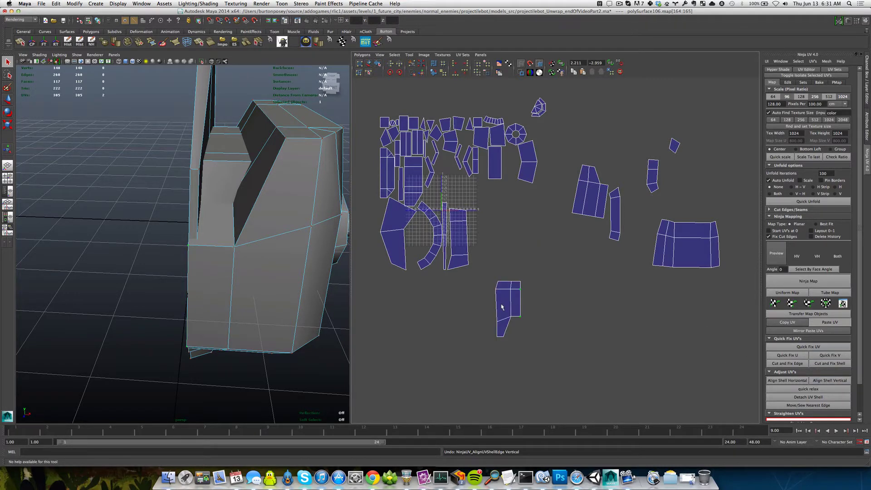
right_click_drag(501, 305, 523, 304)
left_click_drag(463, 258, 547, 362)
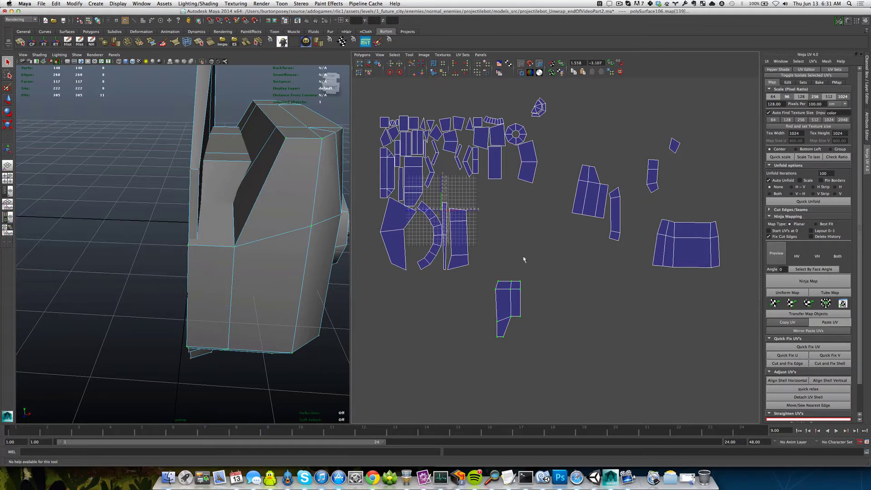
left_click(399, 73)
left_click(399, 73)
left_click(399, 73)
left_click(399, 73)
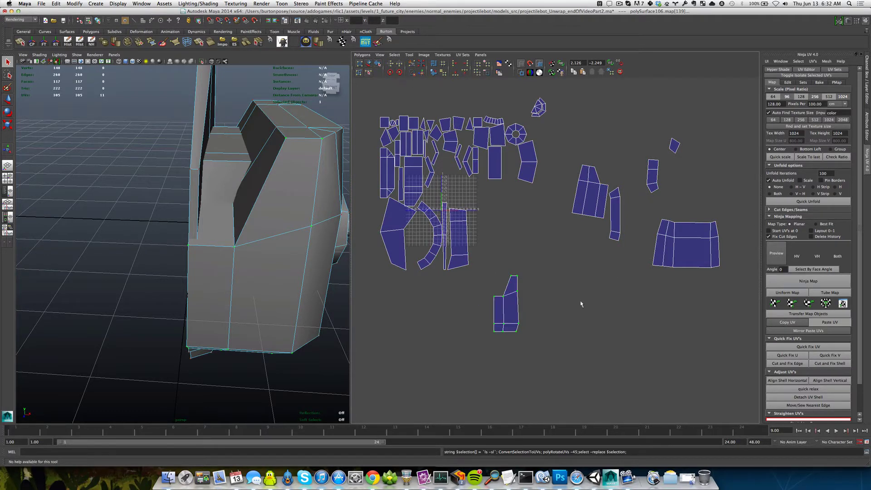
- Select all UVs of the wide body shell and move it beside the notched shell
middle_click_drag(604, 290, 584, 274, "alt")
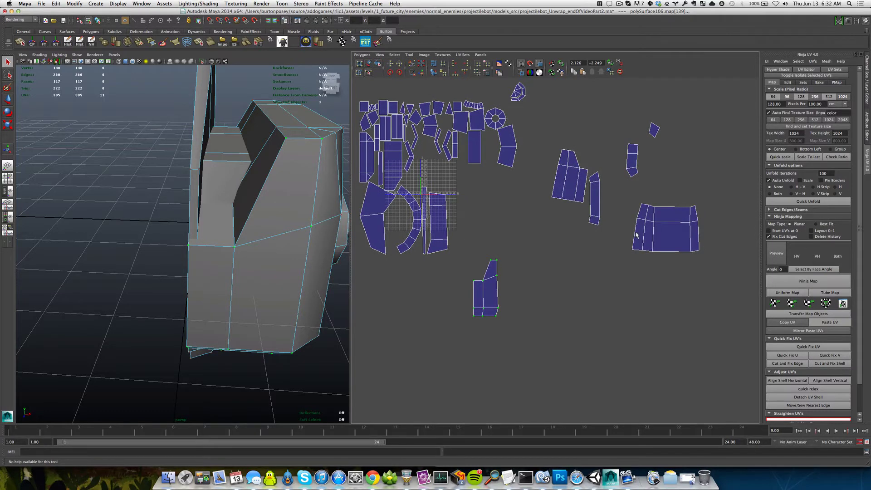
right_click_drag(635, 233, 652, 233)
left_click_drag(624, 193, 706, 275)
key("w")
scroll(669, 229, "up", 1)
left_click_drag(683, 227, 556, 301)
scroll(557, 308, "up", 1)
middle_click_drag(558, 319, 589, 294, "alt")
- Move the wide body shell closer, so its slanted side sits right next to the notched shell
right_click_drag(566, 297, 579, 265)
left_click(544, 284)
scroll(508, 310, "up", 1)
left_click(544, 273)
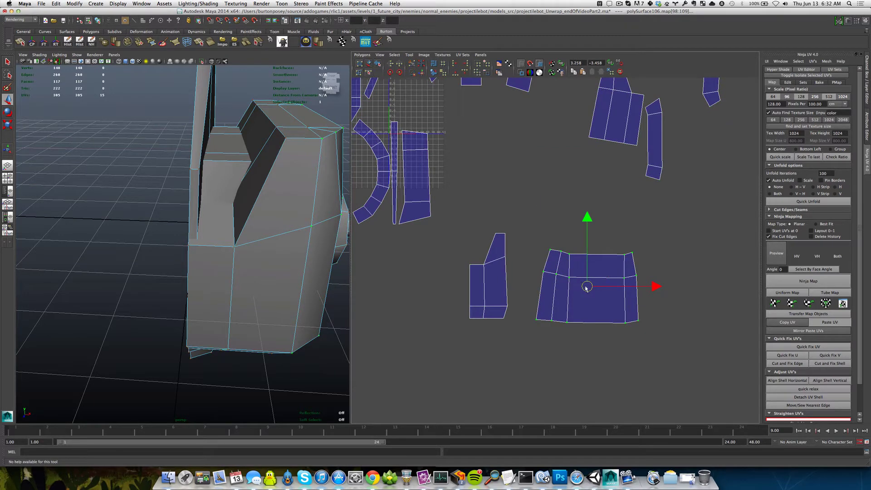
left_click_drag(586, 286, 562, 273)
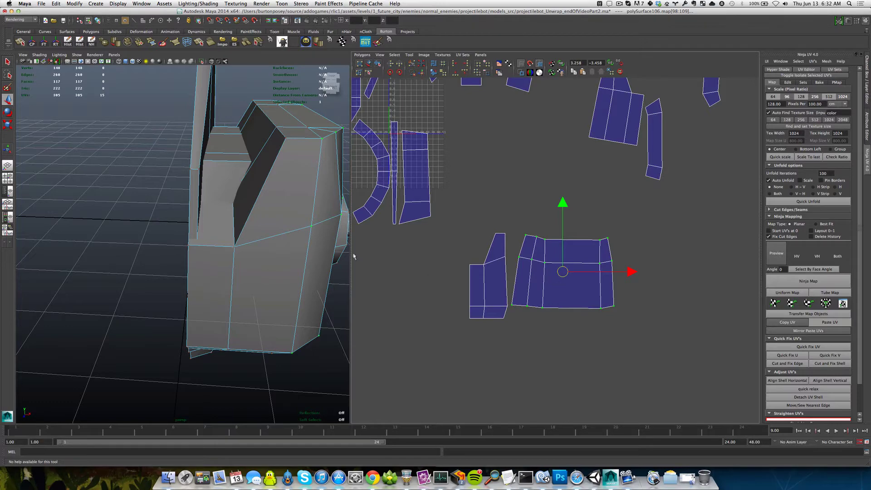
- Select the body's rounded corner faces on the model to identify them in the wide UV shell
scroll(313, 249, "down", 10)
left_click_drag(286, 241, 311, 236, "alt")
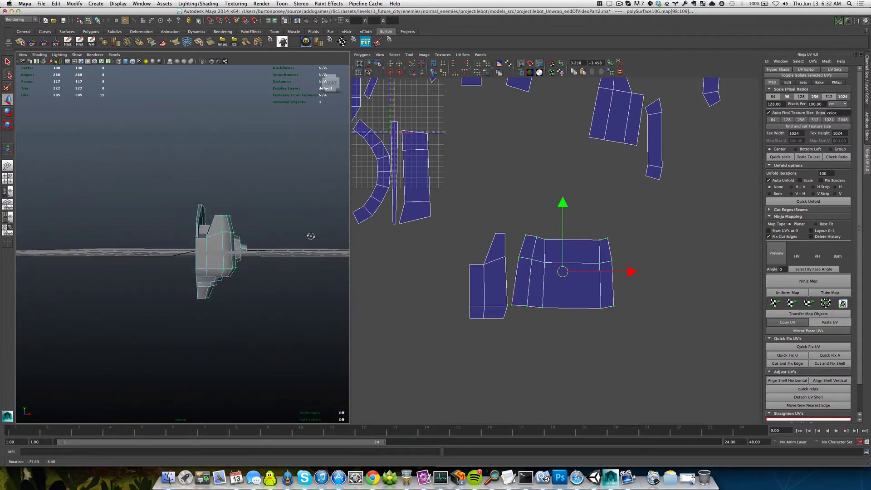
scroll(211, 239, "up", 4)
right_click_drag(225, 245, 224, 264)
left_click(247, 223)
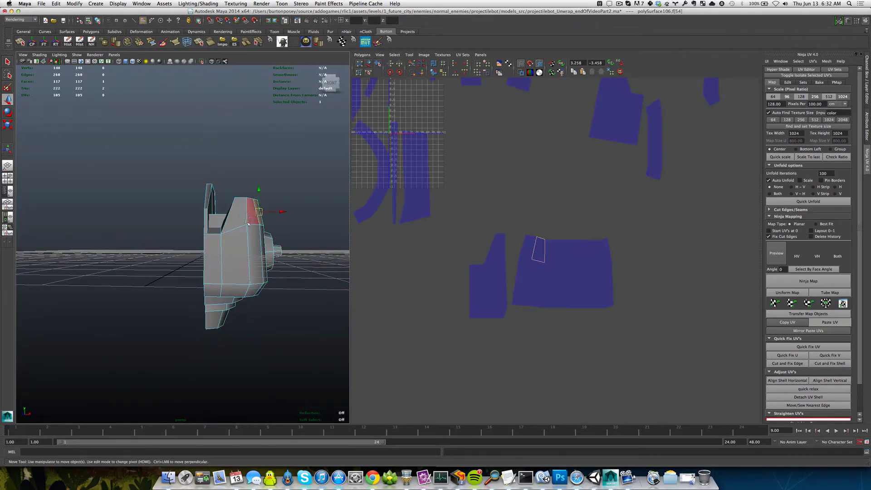
left_click(254, 238)
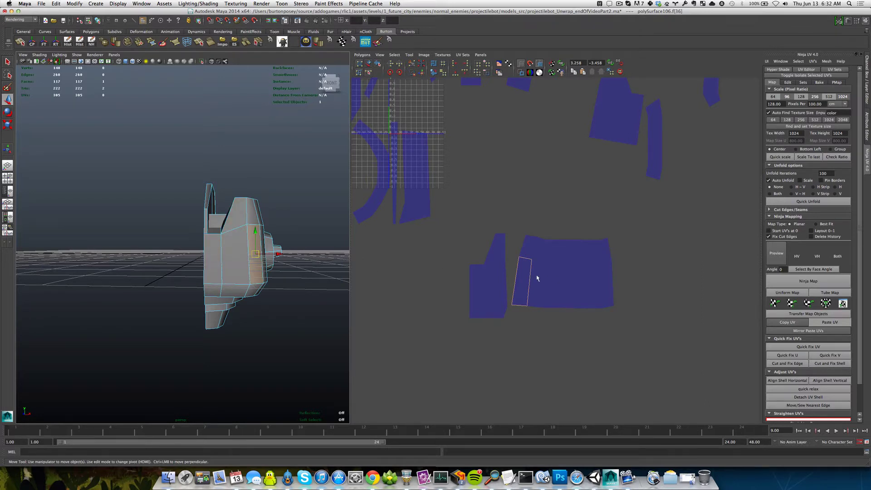
- Cut the UVs along the two edges bounding the wide shell's outer strip and turn on texture borders
right_click_drag(537, 278, 536, 256)
left_click(533, 254)
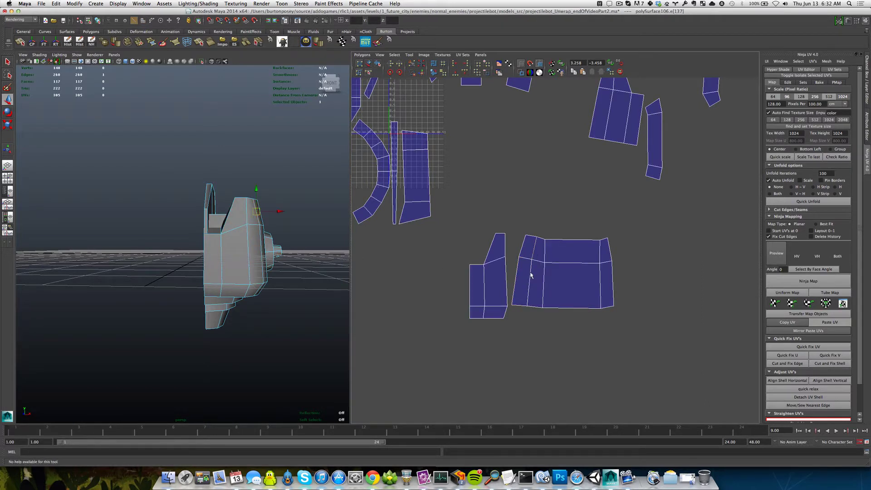
left_click(521, 275, "shift")
right_click(521, 278, "shift")
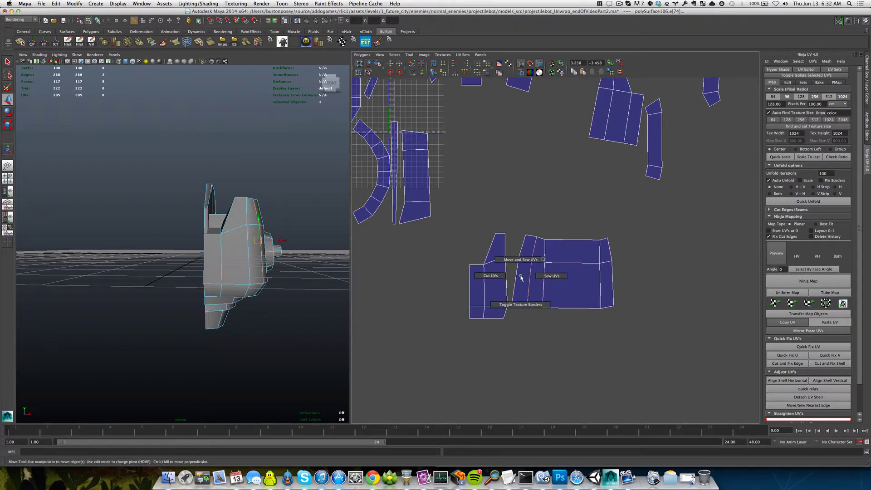
left_click(490, 275)
right_click_drag(536, 276, 537, 307, "shift")
- Select the remaining wide UV shell and move it away from the cut-off strip
left_click(522, 246)
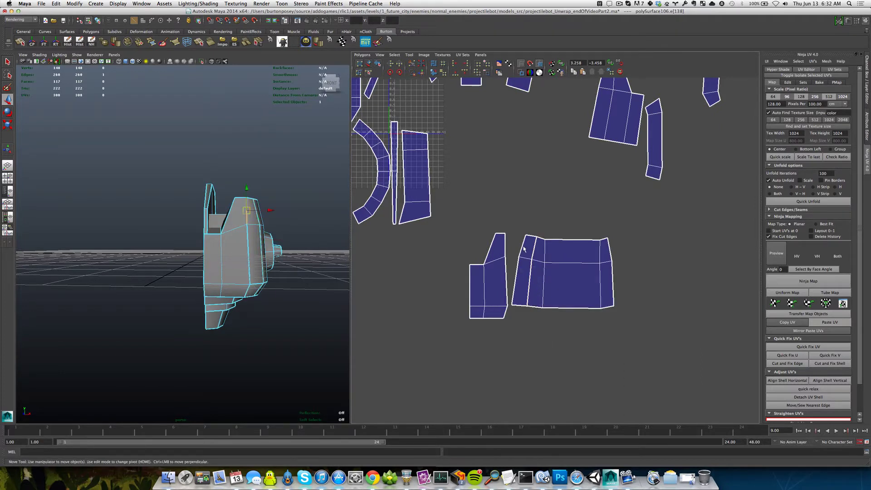
right_click_drag(521, 252, 571, 256, "alt")
left_click_drag(574, 255, 621, 270)
right_click_drag(603, 267, 617, 259, "ctrl")
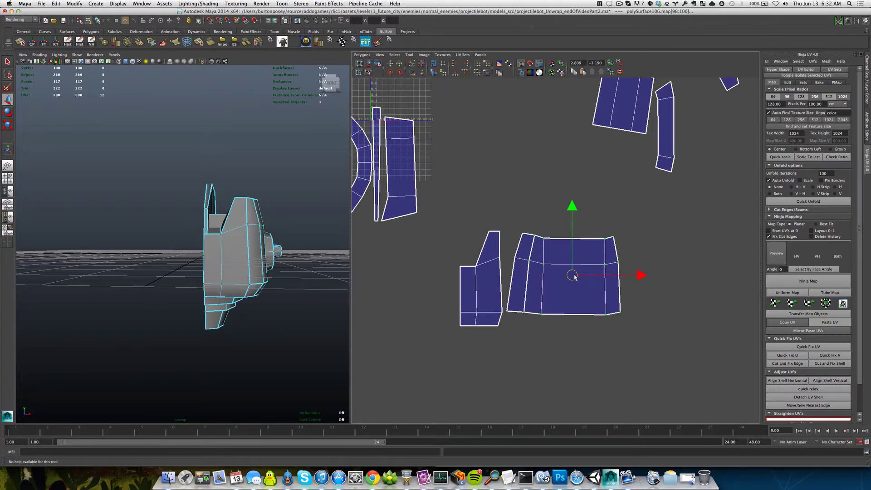
left_click_drag(574, 277, 627, 275)
left_click(554, 275)
- Select both faces of the detached narrow UV strip
right_click_drag(521, 273, 520, 291)
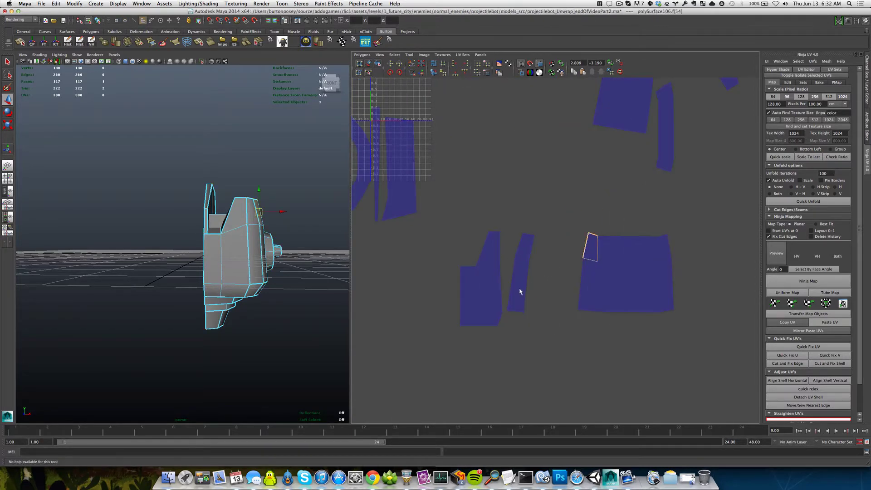
left_click(521, 277)
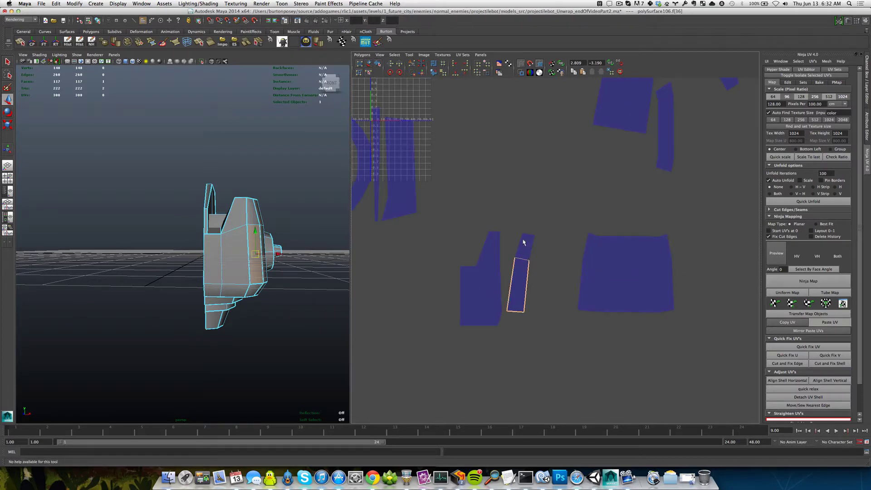
right_click_drag(523, 242, 522, 236)
right_click_drag(260, 226, 259, 245)
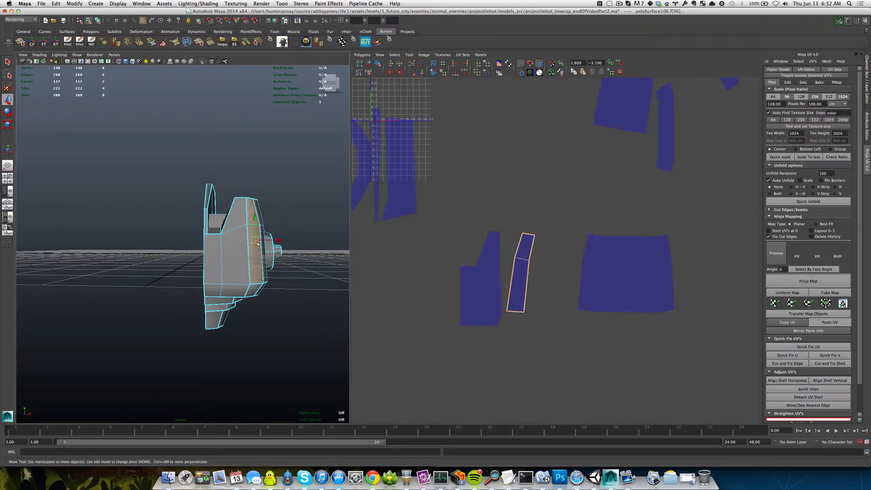
- Remap the detached narrow strip as an upright shell and move it between the side shell and the wide shell
right_click(237, 230, "shift")
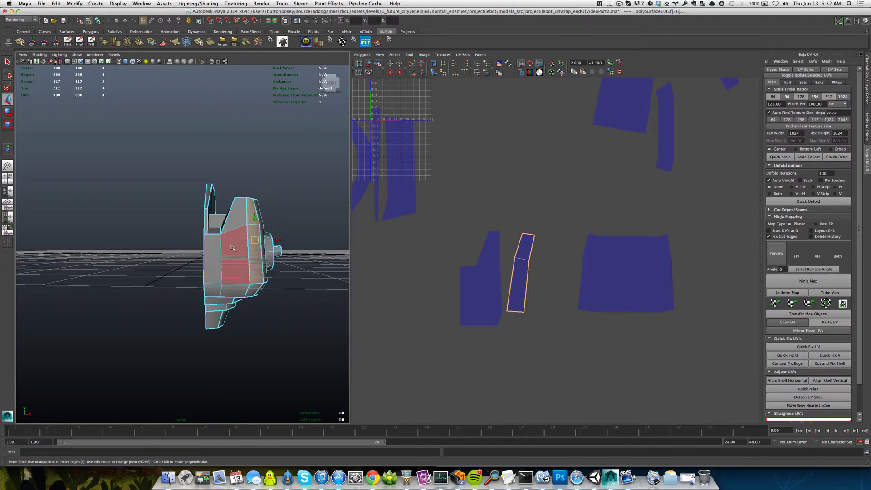
right_click_drag(232, 248, 276, 377, "shift")
scroll(405, 258, "down", 5)
right_click_drag(483, 173, 509, 173)
key("w")
left_click_drag(455, 161, 534, 259)
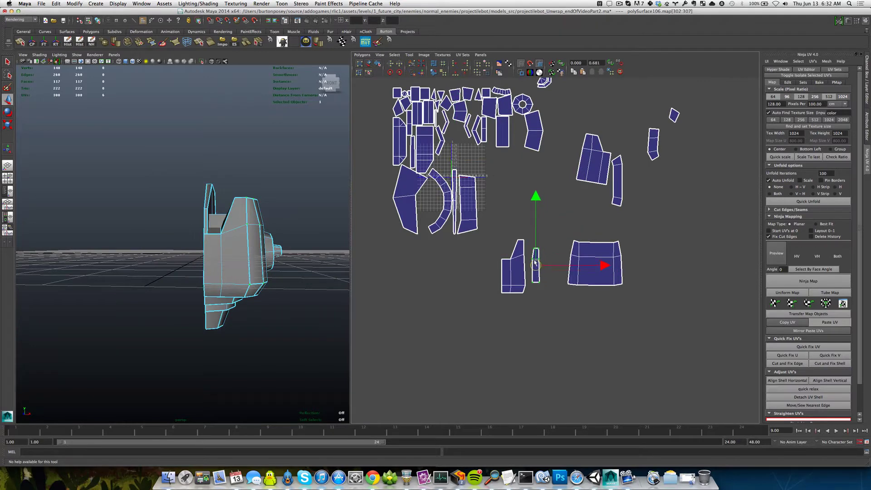
scroll(534, 262, "up", 2)
scroll(534, 262, "up", 2)
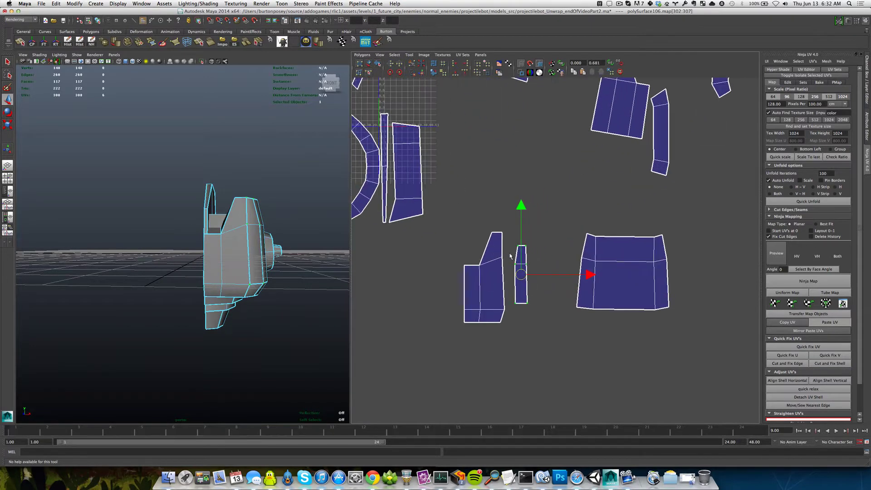
- Lay out all UV shells inside the 0-1 texture space and save the scene
mouse_move(481, 243)
right_mouse_down()
mouse_move(507, 242)
mouse_move(512, 232)
mouse_move(477, 231)
right_mouse_up()
scroll(495, 234, "down", 2)
scroll(503, 232, "down", 3)
left_click(477, 232)
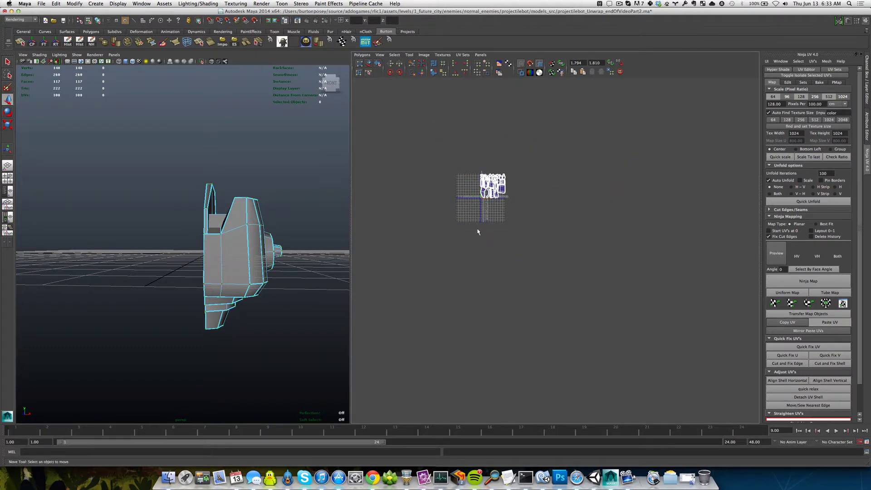
key("super+s")
- Select the five side faces of the body and the two adjoining narrow strip faces on the model
left_click(211, 260)
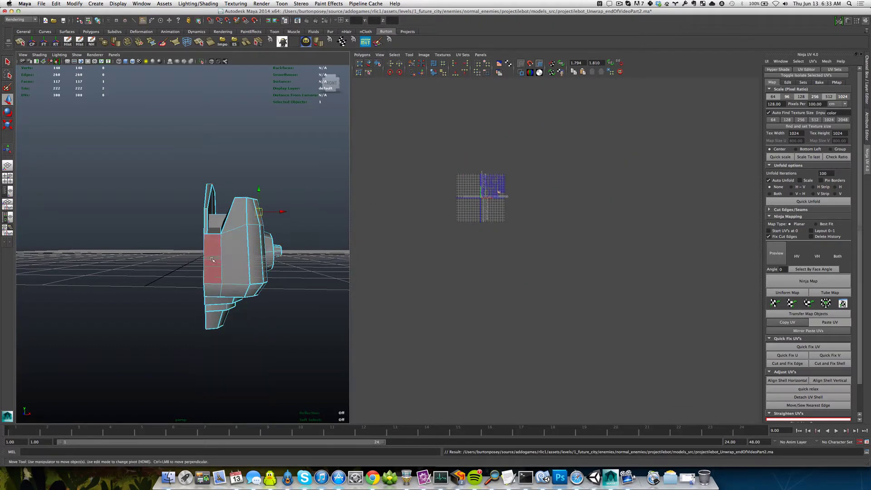
left_click(212, 259)
left_click(213, 290, "shift")
left_click(232, 290, "shift")
left_click(234, 252, "shift")
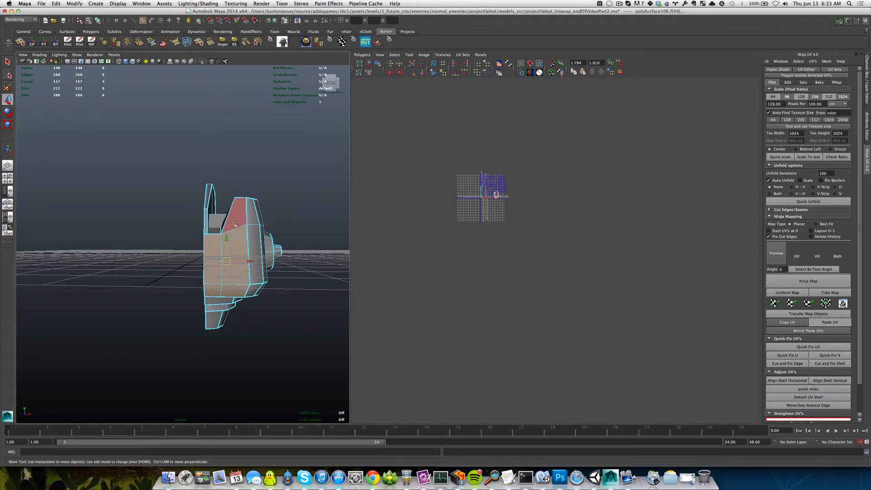
left_click(234, 224, "shift")
left_click(252, 214, "shift")
left_click(256, 250, "shift")
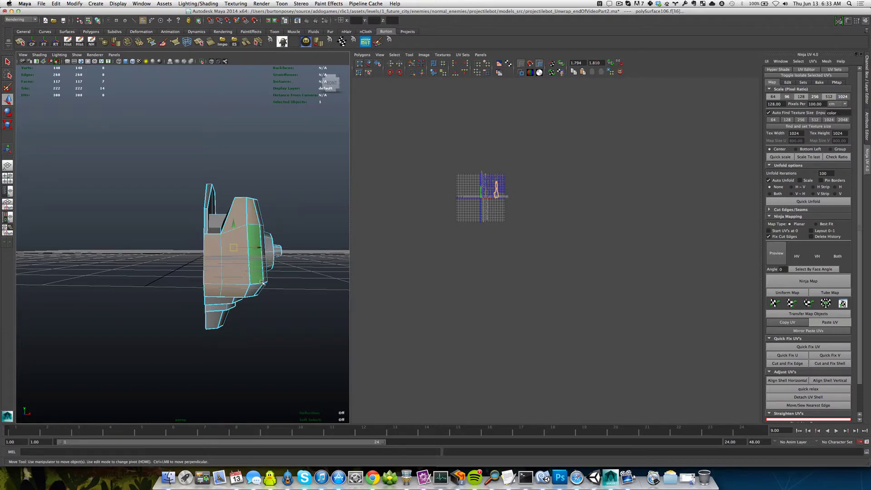
scroll(248, 268, "up", 5)
scroll(245, 268, "down", 3)
left_click_drag(282, 277, 270, 256, "alt")
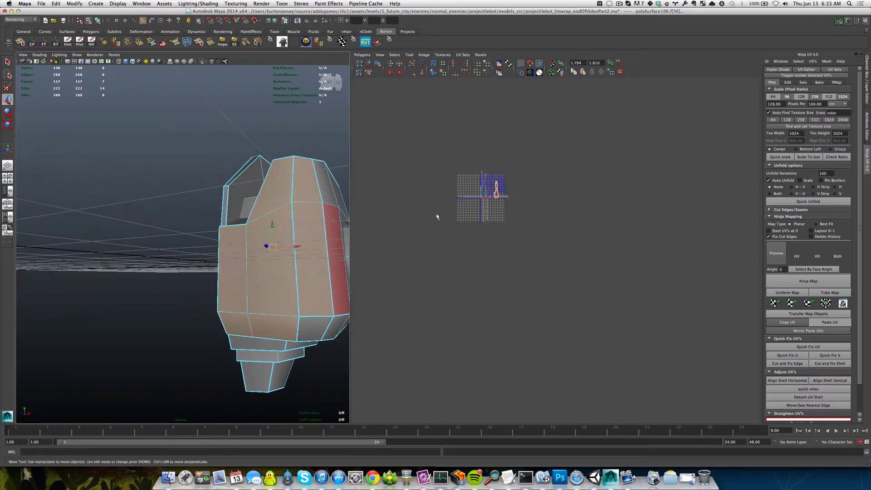
- Convert the selected faces to UVs, show textures on the model, and move the UVs outside the packed layout
middle_click_drag(496, 217, 450, 267, "alt")
right_click_drag(442, 251, 462, 251, "ctrl")
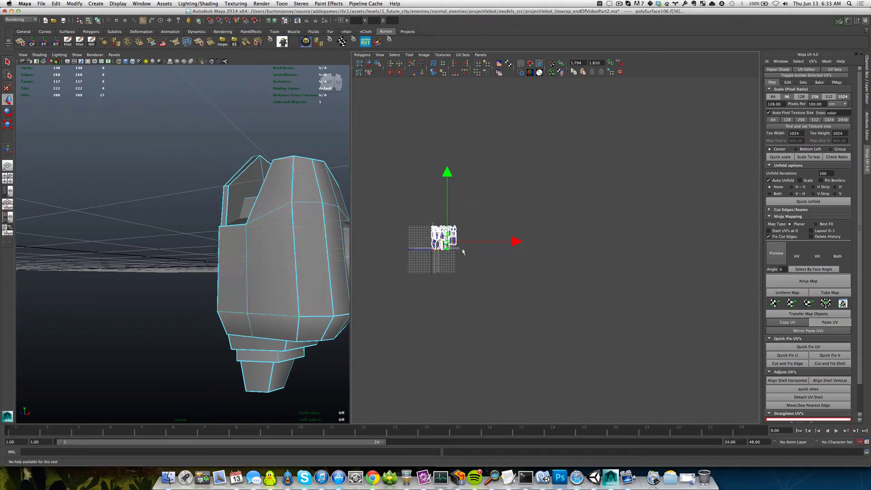
key("6")
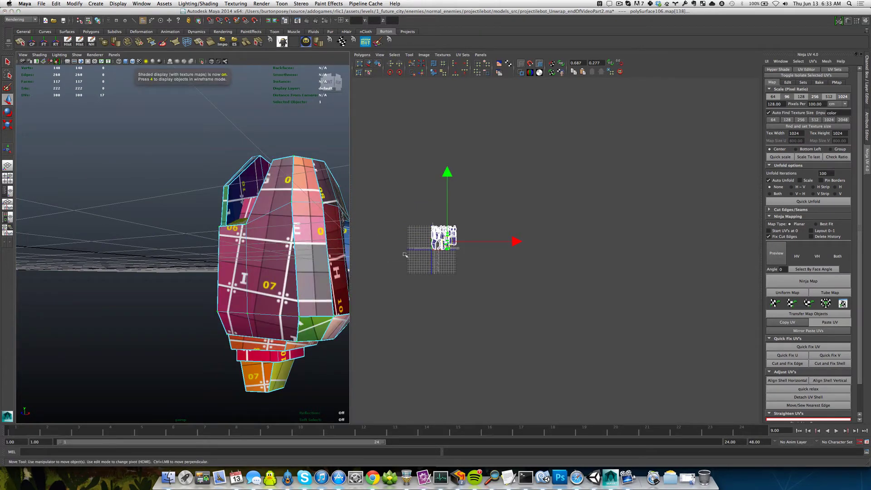
left_click_drag(447, 241, 493, 288)
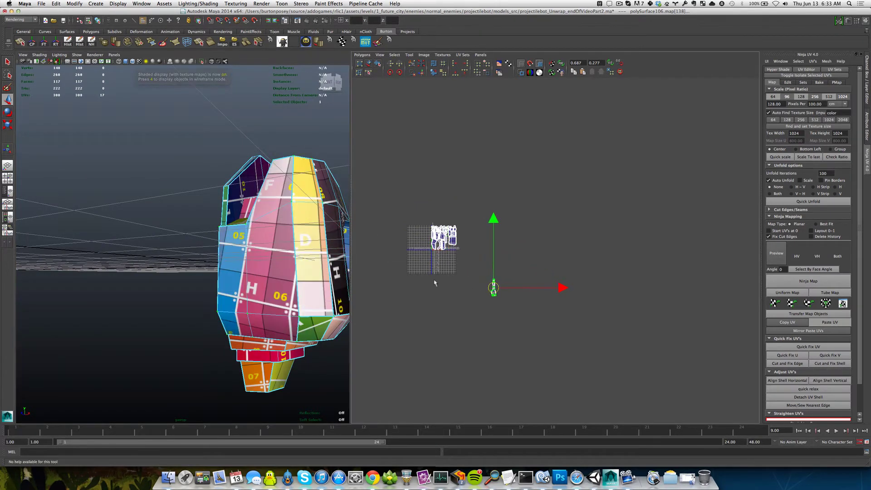
- Turn off the texture display and move and sew the narrow strip to the side shell along their shared long edge
left_click_drag(288, 306, 233, 262, "alt")
scroll(233, 262, "up", 5)
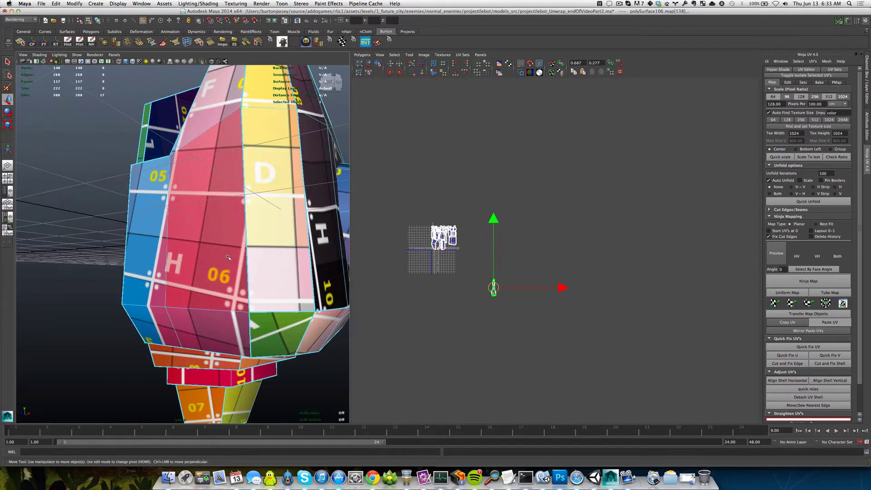
key("q")
scroll(498, 303, "up", 4)
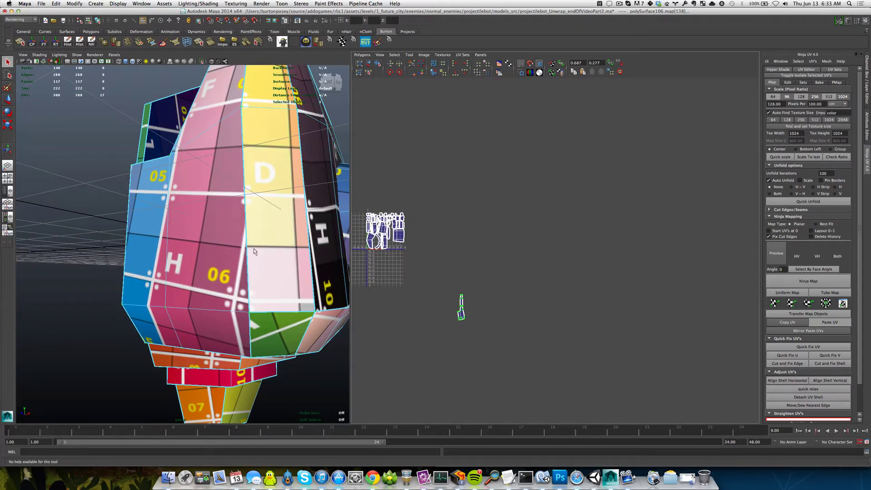
key("5")
scroll(434, 344, "up", 4)
key("a")
mouse_move(466, 308)
middle_mouse_down("alt")
mouse_move(494, 263)
mouse_move(329, 272)
middle_mouse_up("alt")
middle_click_drag(523, 260, 396, 129, "alt")
middle_click_drag(523, 288, 479, 206, "alt")
scroll(500, 247, "up", 6)
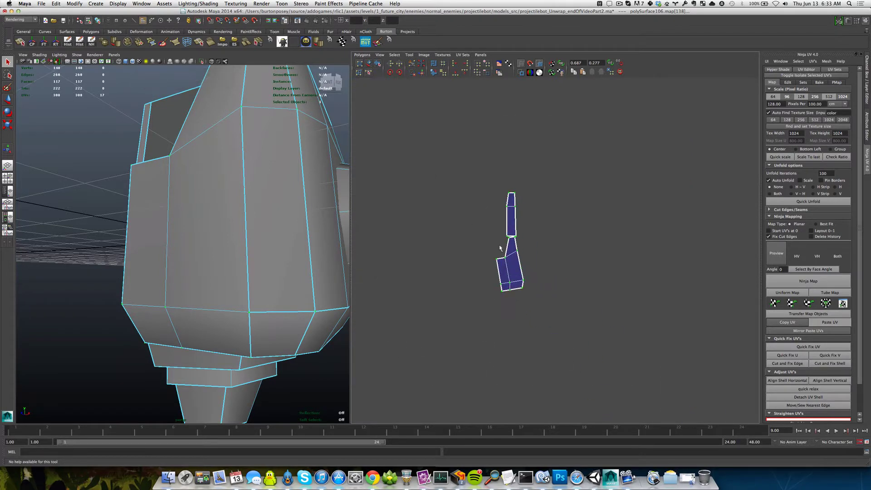
scroll(473, 250, "up", 1)
middle_click_drag(440, 245, 481, 229, "alt")
left_click(495, 176)
right_click_drag(495, 210, 511, 227)
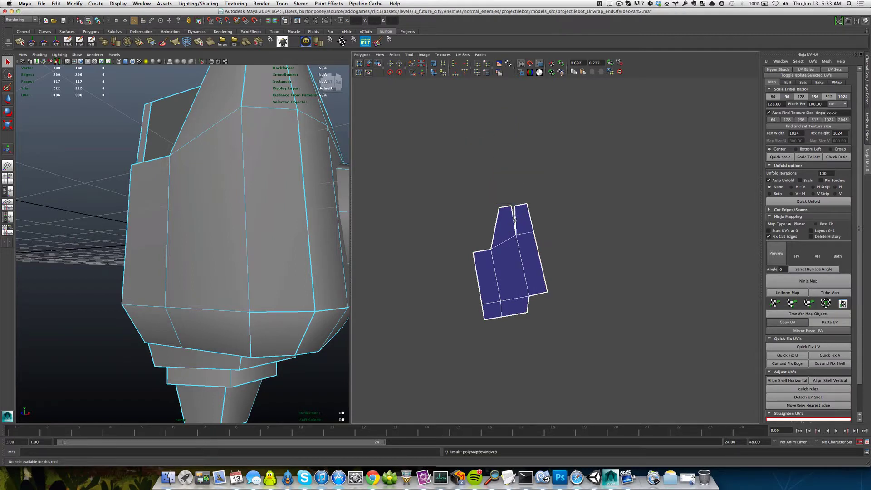
- Move the strip's two top UVs toward the side shell to close the wedge-shaped gap
scroll(514, 218, "up", 3)
right_click_drag(503, 210, 498, 186, "ctrl")
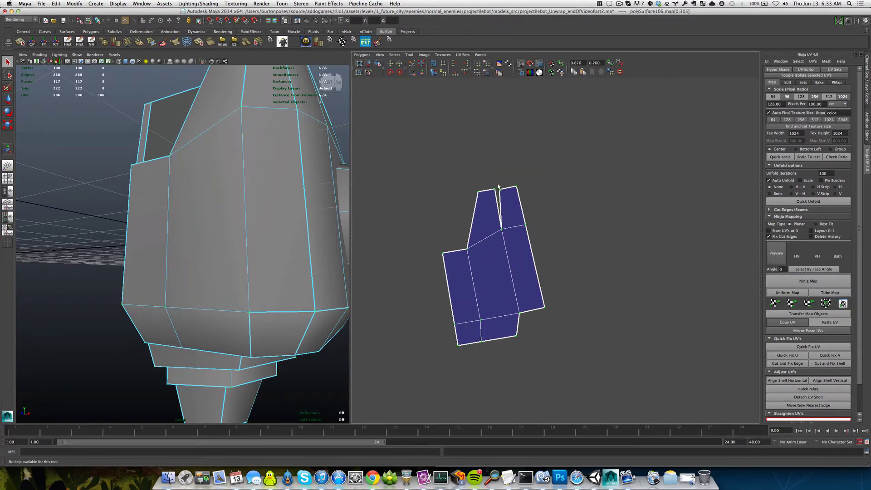
left_click(499, 190)
key("w")
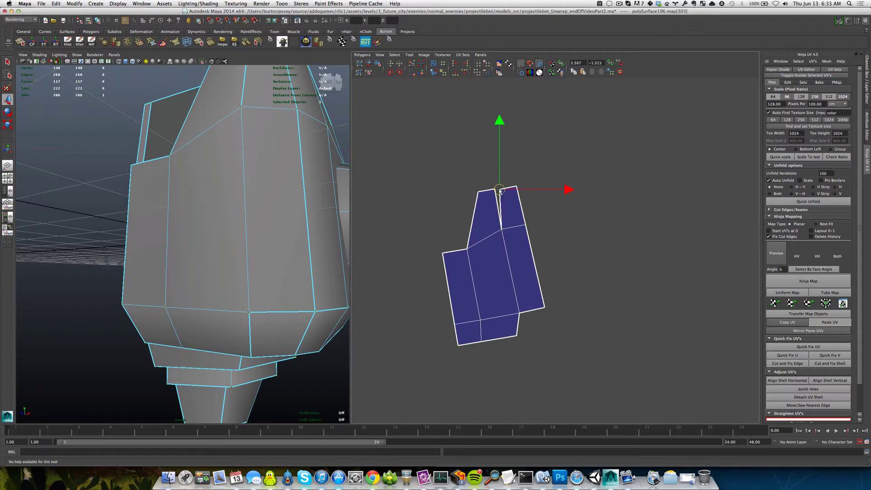
left_click_drag(499, 191, 512, 187)
left_click(516, 186)
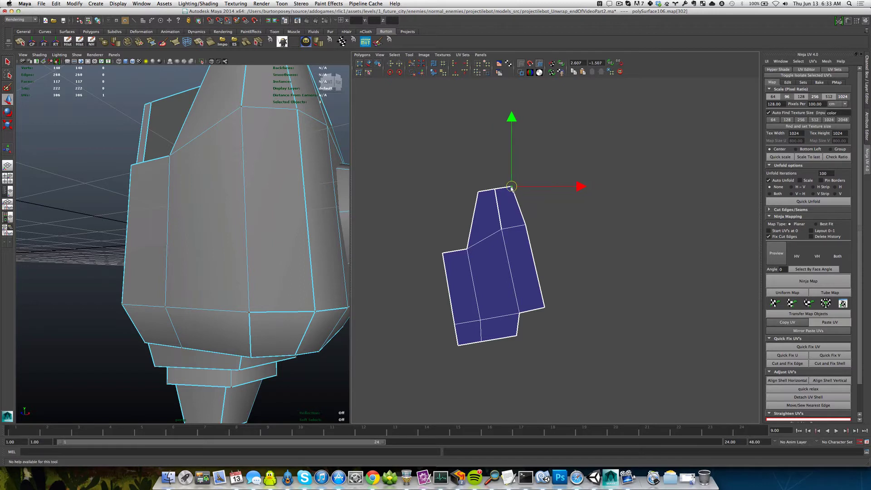
- Sew the remaining upper edge between the strip and side shell and show textures on the model
right_click_drag(491, 225, 496, 194)
left_click(498, 213)
right_click_drag(498, 225, 498, 206, "shift")
scroll(237, 235, "down", 5)
mouse_move(237, 235)
left_mouse_down("alt")
mouse_move(244, 252)
mouse_move(248, 244)
mouse_move(226, 245)
mouse_move(261, 238)
mouse_move(230, 222)
left_mouse_up("alt")
key("6")
scroll(253, 229, "down", 4)
scroll(229, 223, "up", 5)
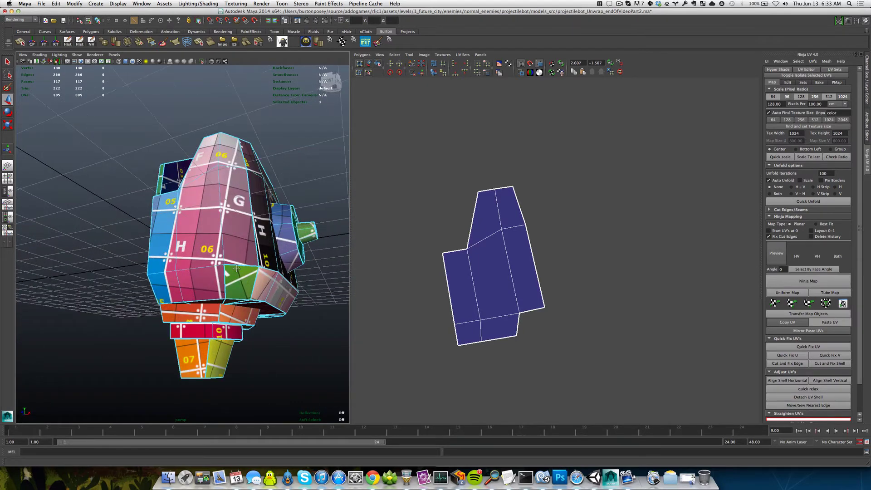
- Select the lower corner face beneath the strip, convert it to UVs, and locate its shell in the packed layout
left_click(186, 239)
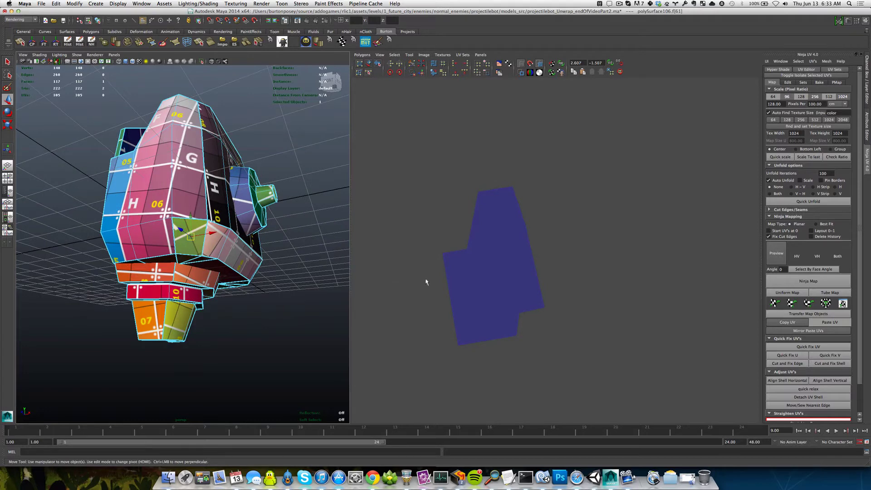
right_click_drag(190, 240, 243, 241, "ctrl")
scroll(482, 263, "down", 8)
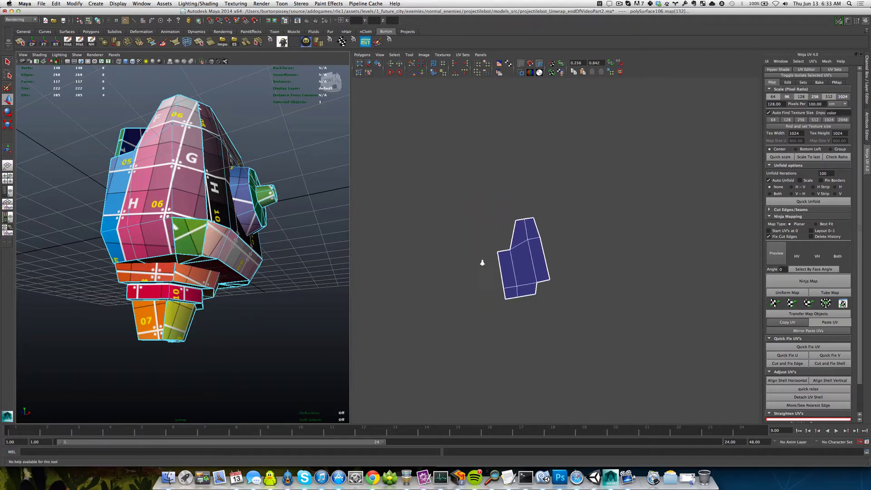
key("f")
scroll(482, 254, "down", 8)
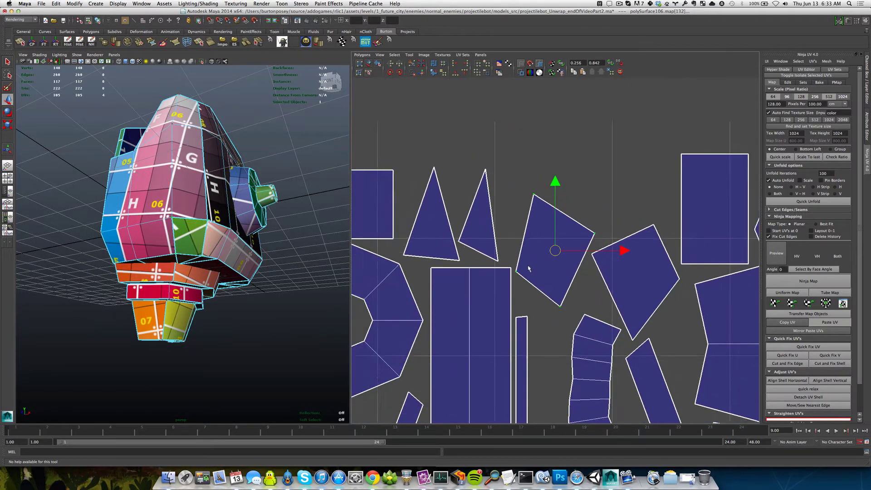
scroll(530, 272, "down", 8)
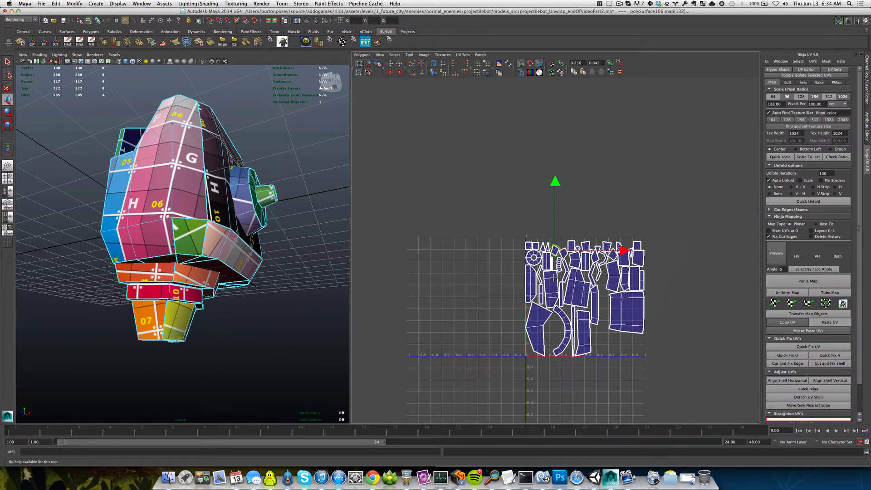
- Move the combined side shell closer to the packed layout and place the small corner shell beside its lower edge
middle_click_drag(596, 311, 548, 300, "alt")
mouse_move(643, 399)
right_mouse_down()
mouse_move(663, 398)
mouse_move(648, 389)
right_mouse_up()
left_click(627, 398)
middle_click_drag(649, 388, 514, 183)
left_click_drag(481, 244, 527, 270)
middle_click_drag(508, 258, 523, 215)
scroll(514, 216, "up", 3)
scroll(514, 222, "up", 5)
middle_click_drag(462, 194, 565, 301, "alt")
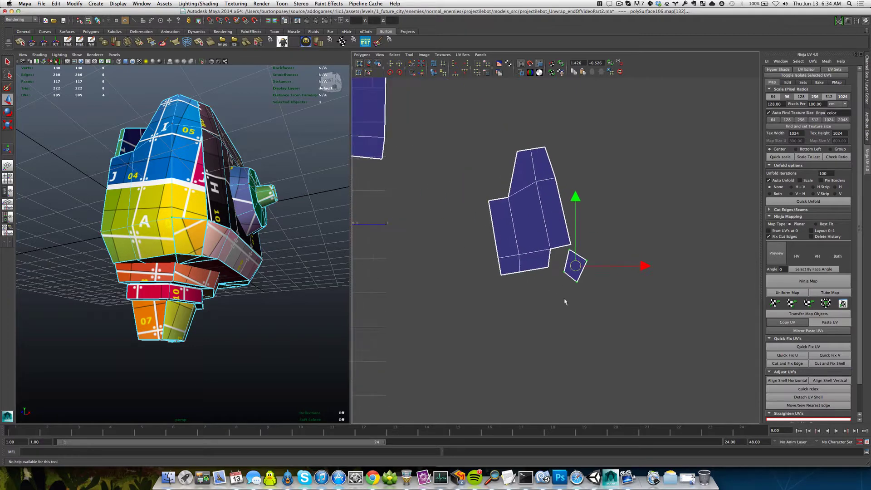
- Move and sew the small corner shell to the lower end of the strip
scroll(566, 302, "up", 3)
right_click_drag(575, 268, 577, 256)
left_click(578, 255)
key("w")
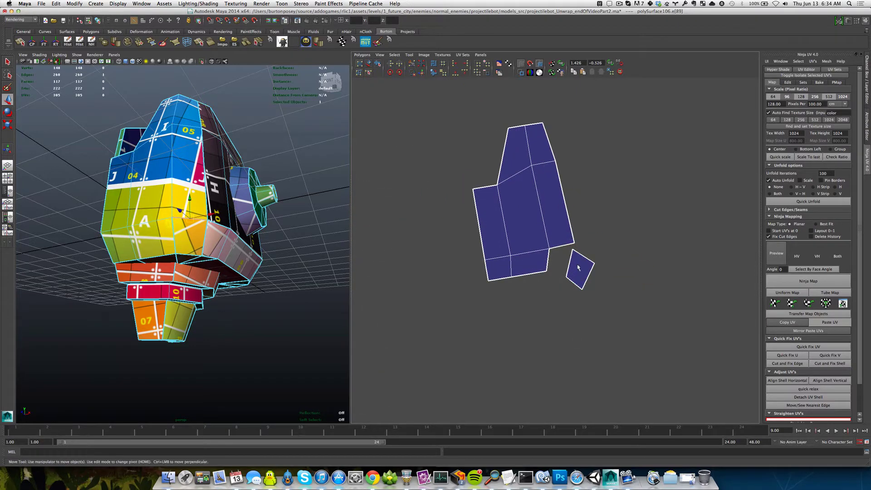
key("g")
scroll(555, 270, "up", 2)
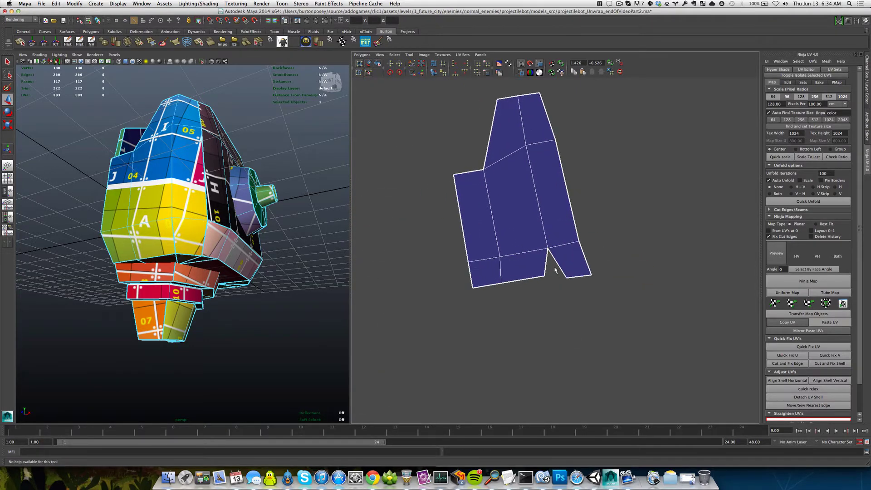
middle_click_drag(580, 260, 544, 274, "alt")
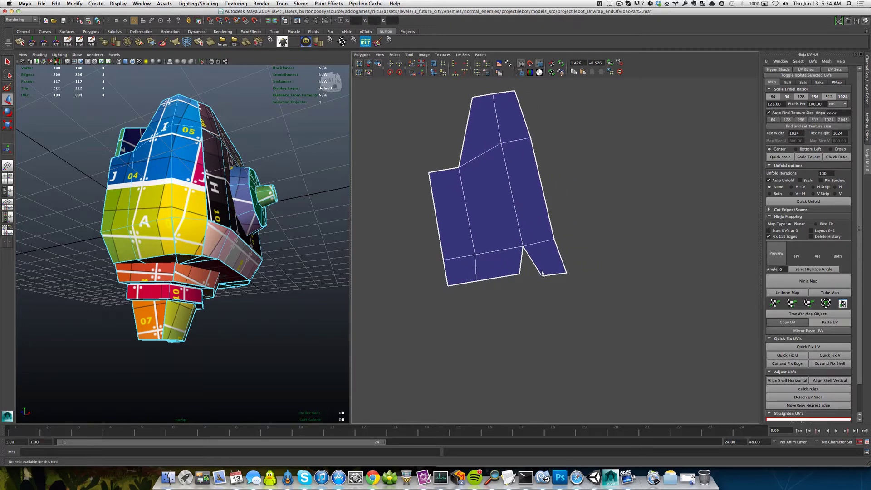
- Try to close the lower gap by moving the corner face's two bottom UVs against the side shell
right_click_drag(542, 273, 563, 273)
left_click(542, 277)
mouse_move(542, 275)
left_mouse_down()
mouse_move(520, 275)
mouse_move(558, 272)
mouse_move(538, 271)
mouse_move(550, 267)
left_mouse_up()
left_click(566, 272)
key("z")
key("z")
key("z")
key("z")
key("z")
key("z")
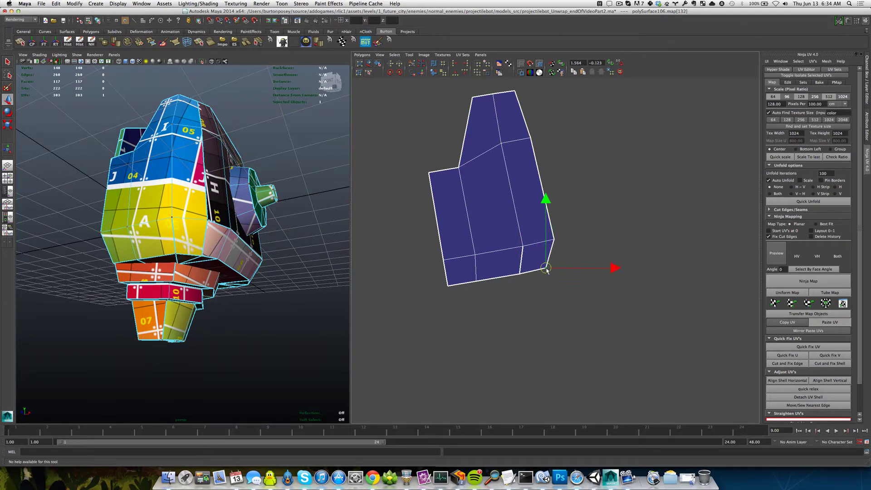
- Identify the open edge at the lower gap on the model and sew its UVs together
right_click_drag(533, 257, 532, 237)
left_click(520, 256)
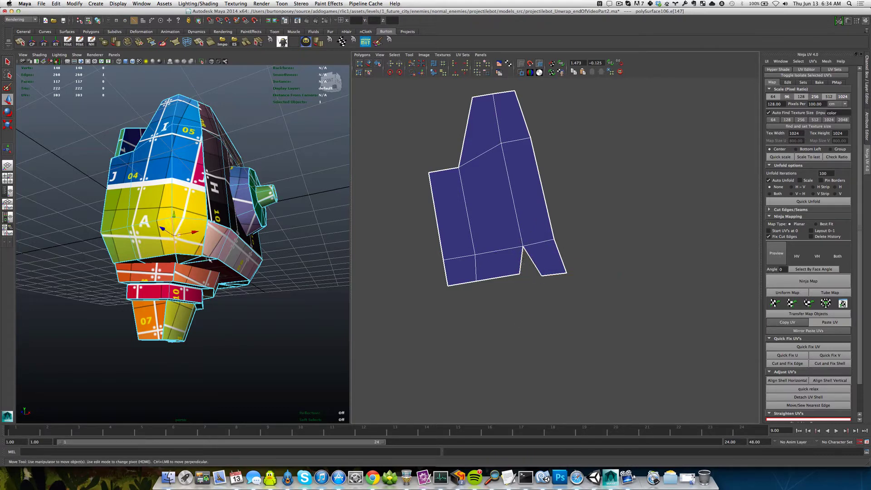
right_click_drag(154, 254, 194, 255, "alt")
left_click_drag(186, 246, 332, 257, "alt")
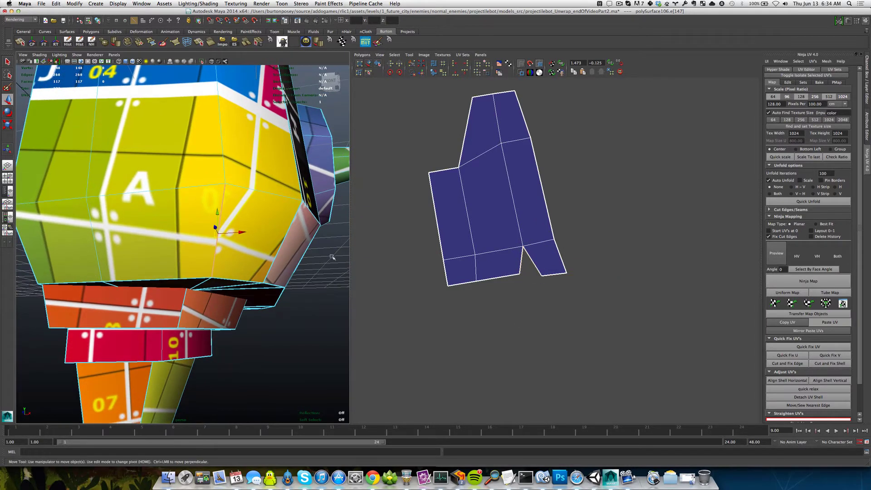
scroll(538, 271, "up", 2)
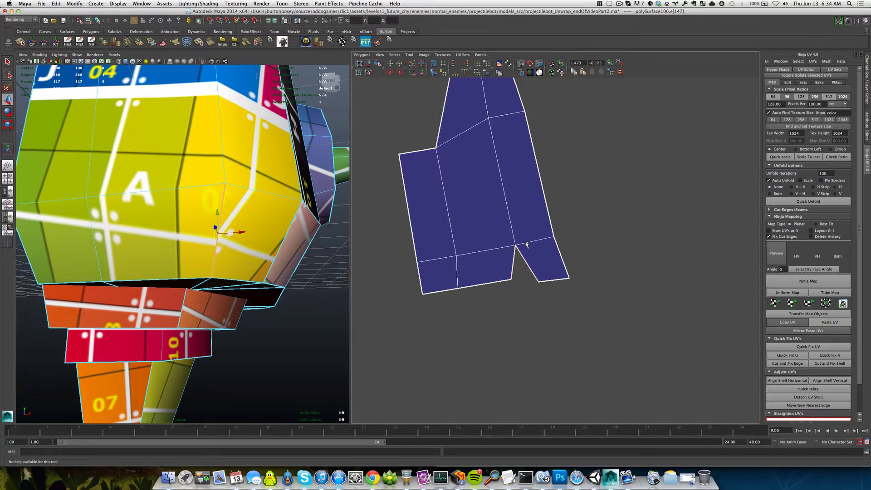
left_click(527, 243)
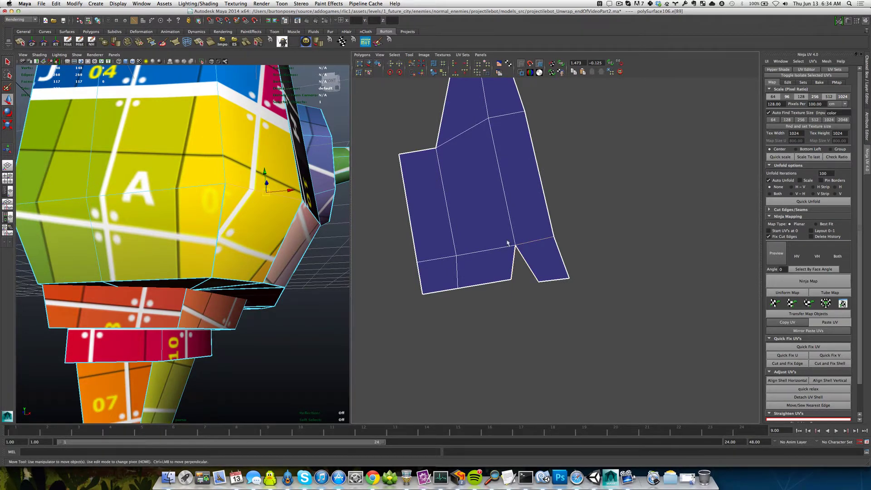
right_click(523, 258)
left_click(523, 260)
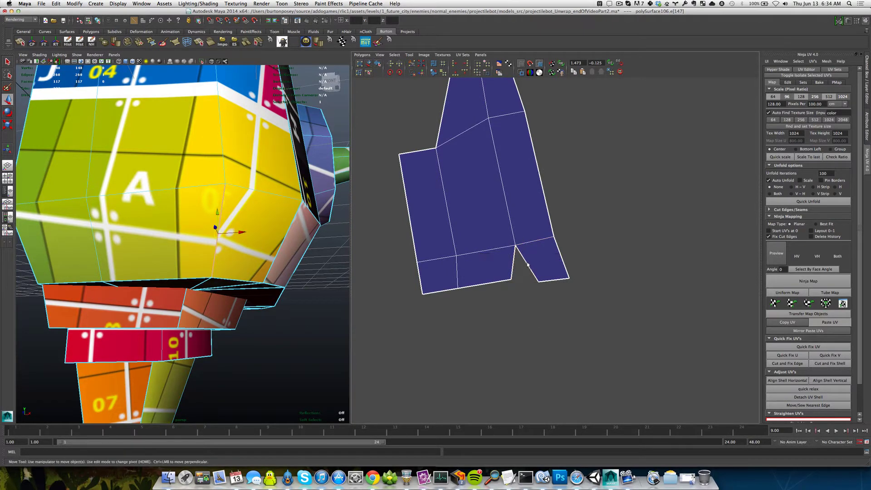
mouse_move(527, 264)
right_mouse_down("shift")
mouse_move(524, 229)
mouse_move(536, 256)
right_mouse_up("shift")
- Select the UVs around the sewn lower corner and try relaxing them
scroll(505, 252, "down", 3)
left_click_drag(499, 234, 576, 288)
right_click_drag(539, 280, 546, 278, "shift")
key("ctrl+z")
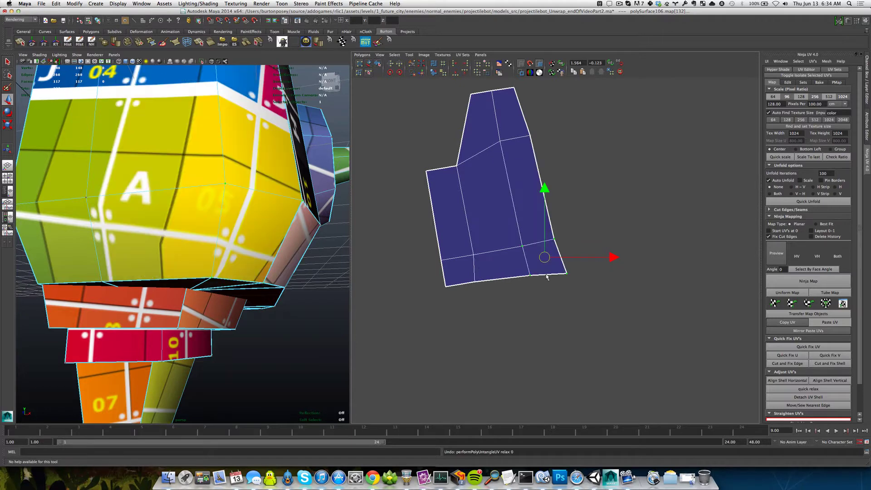
- Reset the Relax UVs settings to their defaults and try relaxing the selected lower corner UVs
middle_click_drag(494, 257, 493, 268, "alt")
right_click_drag(493, 267, 540, 268, "shift")
left_click(241, 90)
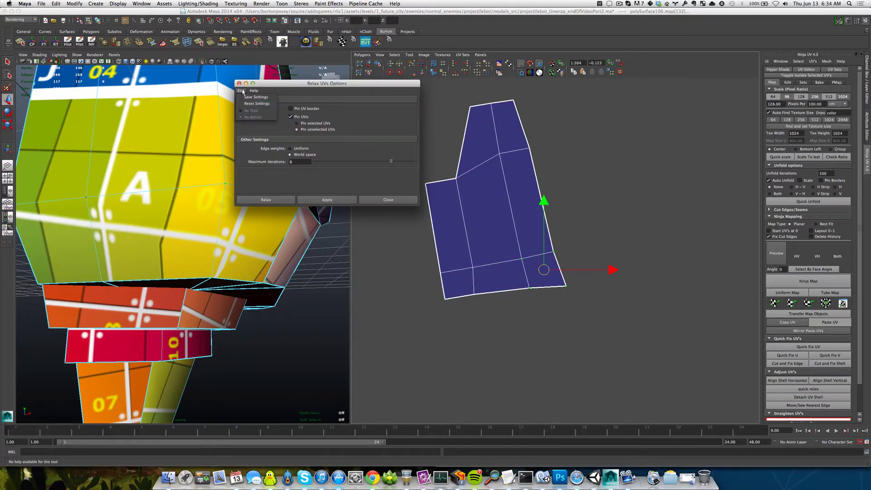
left_click(256, 106)
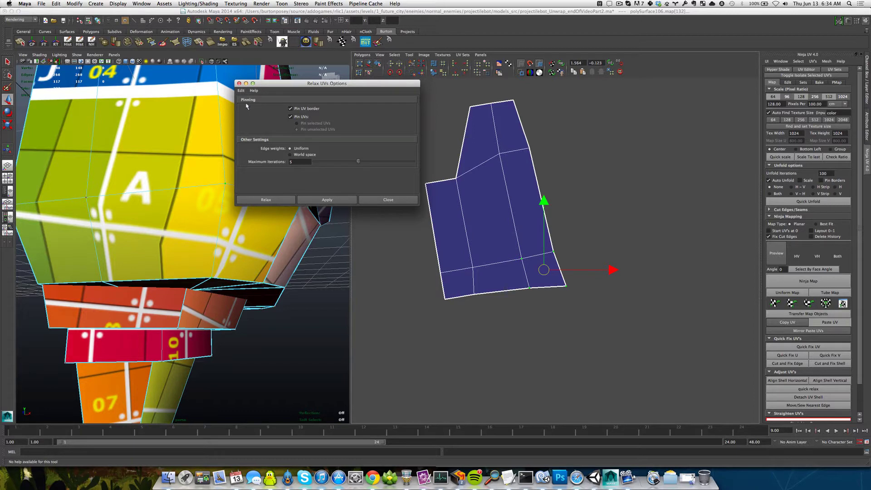
left_click(327, 199)
key("ctrl+z")
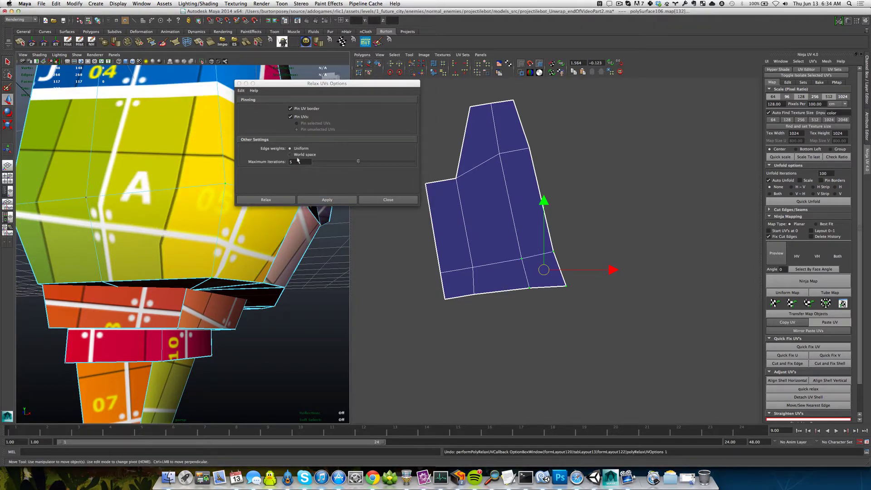
- Try relaxing the corner UVs without border pinning, once with unselected UVs pinned and once with selected UVs pinned
left_click(293, 118)
left_click(291, 117)
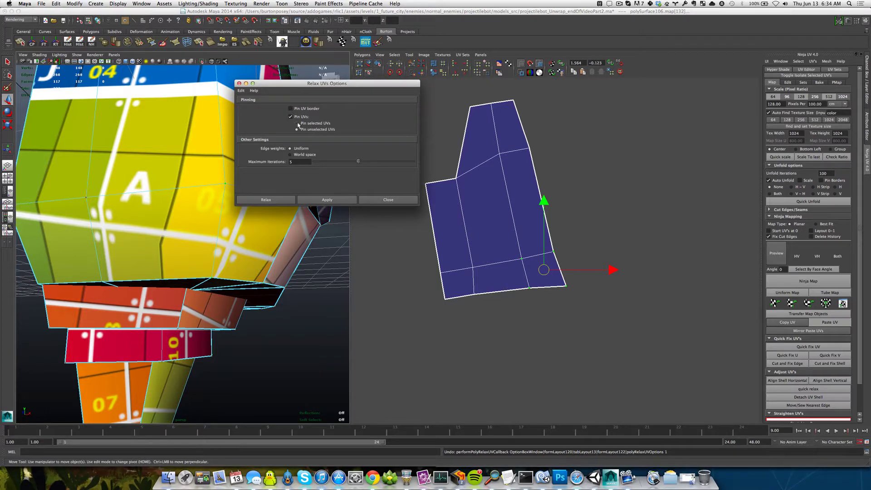
left_click(323, 200)
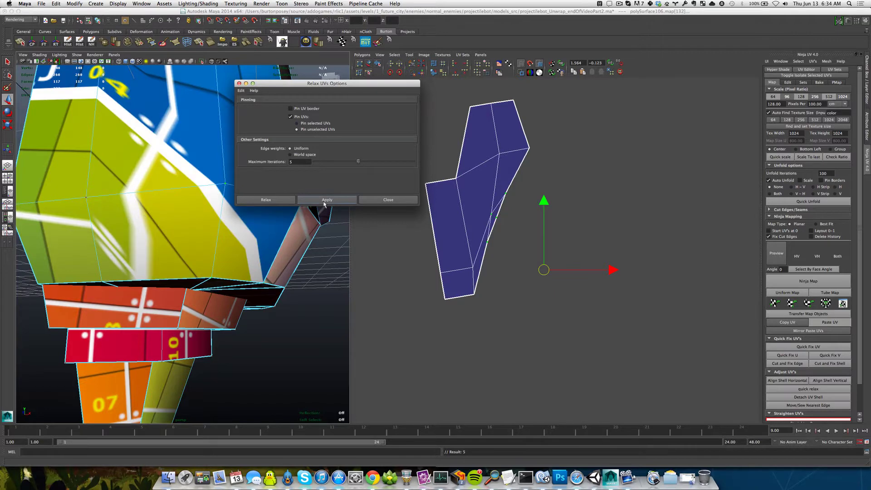
key("ctrl+z")
left_click(322, 199)
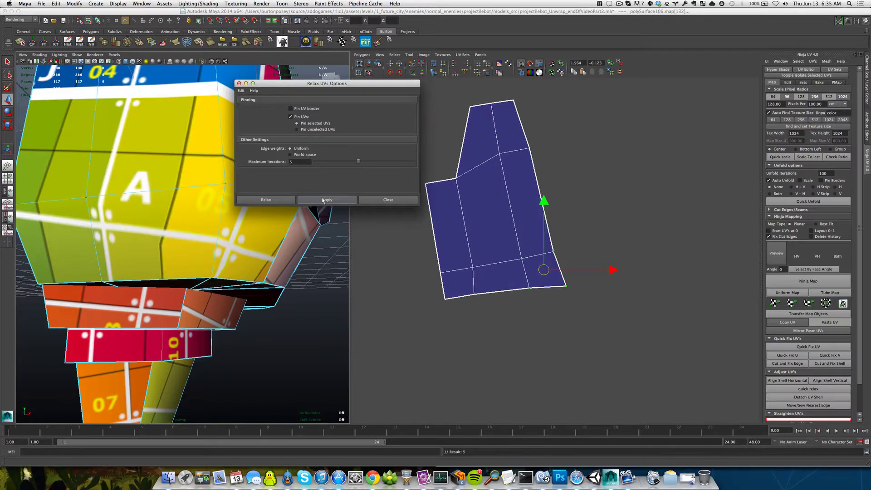
key("ctrl+z")
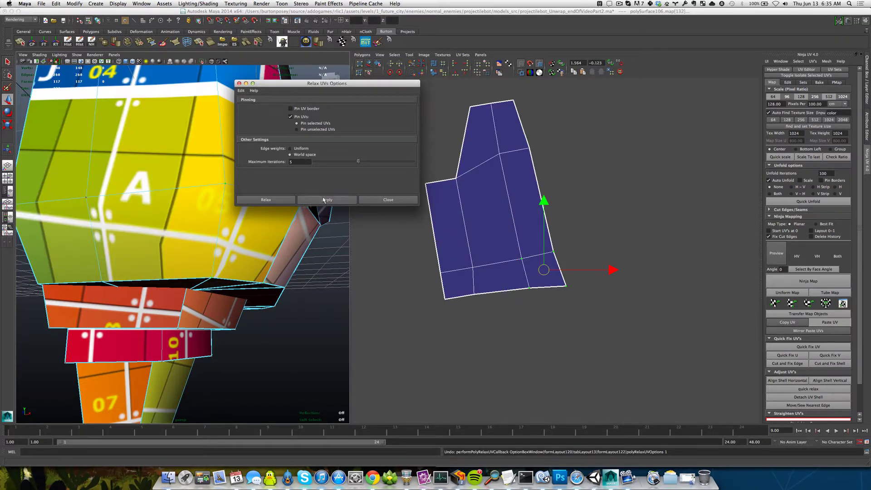
- Try relaxing the corner UVs with World space edge weights, undo the attempts and close the relax options
left_click(323, 199)
key("ctrl+z")
left_click(323, 199)
key("ctrl+z")
left_click(388, 199)
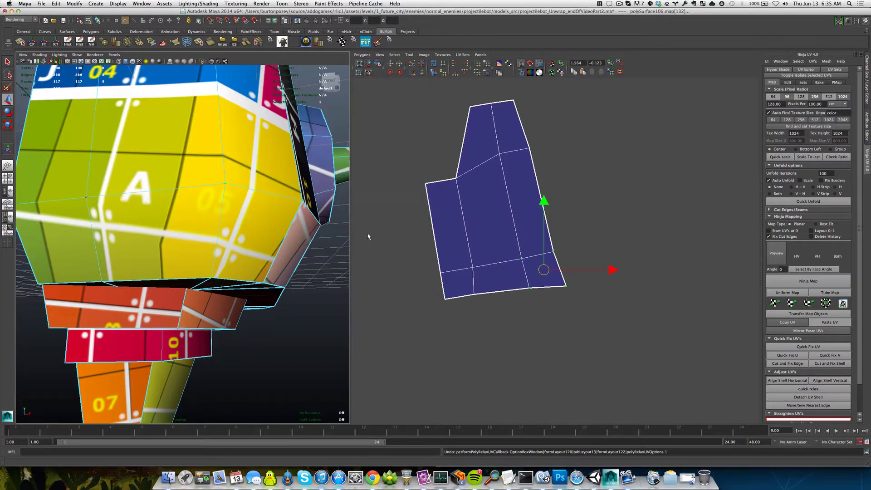
- Unfold the joined side shell and check its texture on the model
right_click_drag(501, 275, 463, 249, "shift")
middle_click_drag(482, 234, 531, 257, "alt")
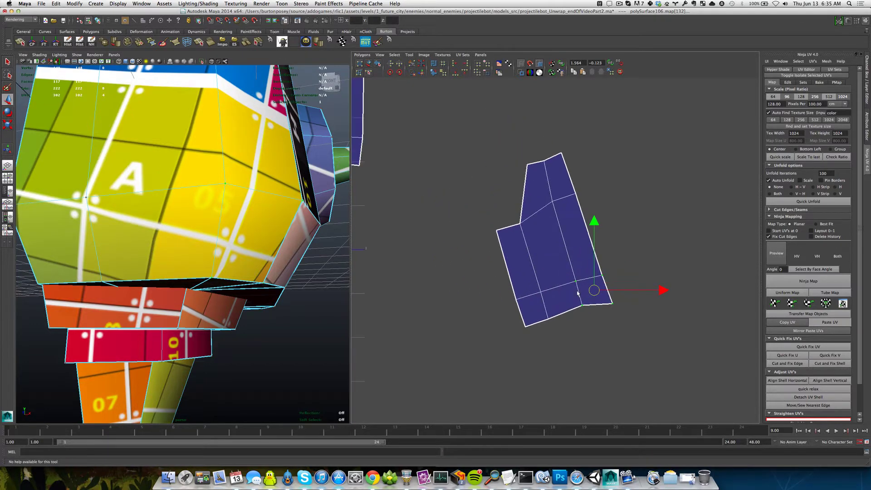
middle_click_drag(578, 293, 590, 273, "alt")
right_click_drag(317, 262, 215, 223, "alt")
left_click_drag(215, 223, 214, 236, "alt")
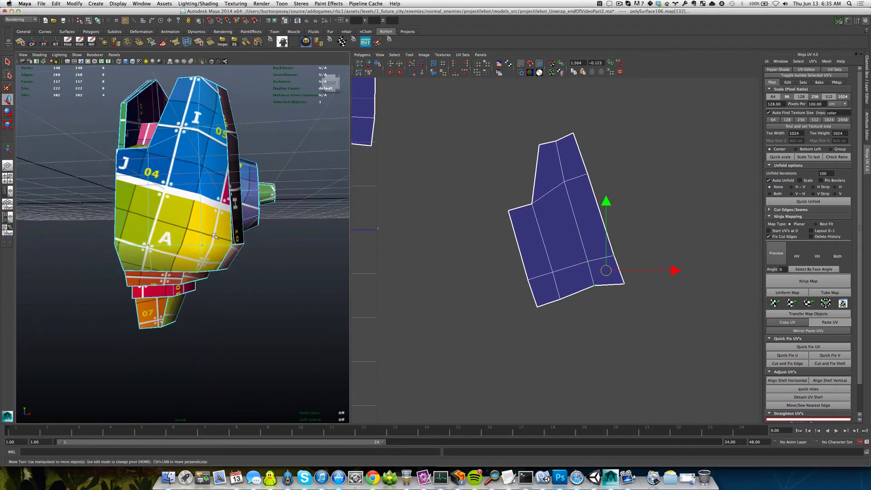
- Select an edge in the shell's lower horizontal row and align the whole shell horizontally to it
right_click_drag(574, 273, 566, 279)
left_click(564, 271)
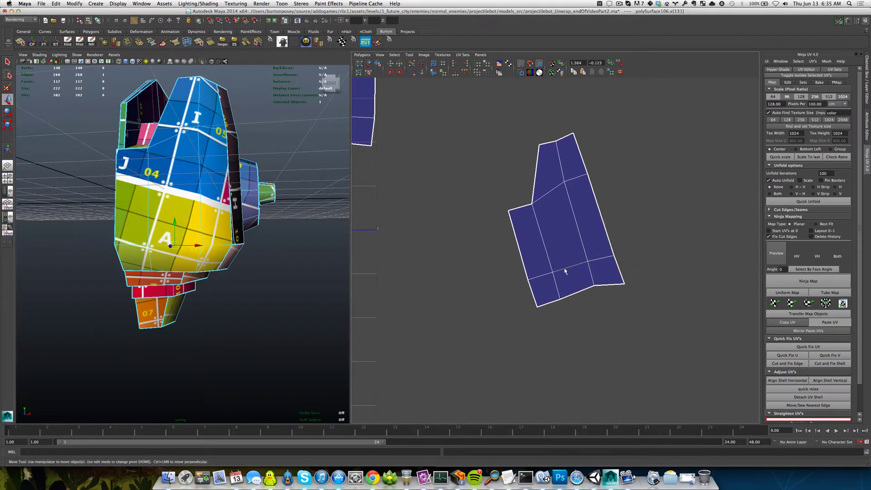
left_click(784, 382)
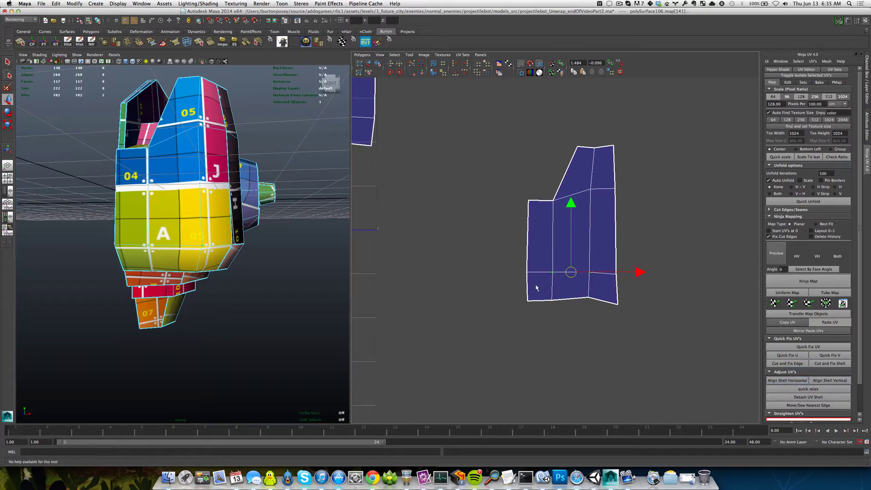
- Nudge the lower row's inner UV and its right border UV vertically to level the row
right_click_drag(201, 232, 174, 226, "alt")
left_click_drag(175, 226, 180, 226, "alt")
right_click_drag(180, 226, 241, 234, "alt")
left_click_drag(241, 234, 204, 223, "alt")
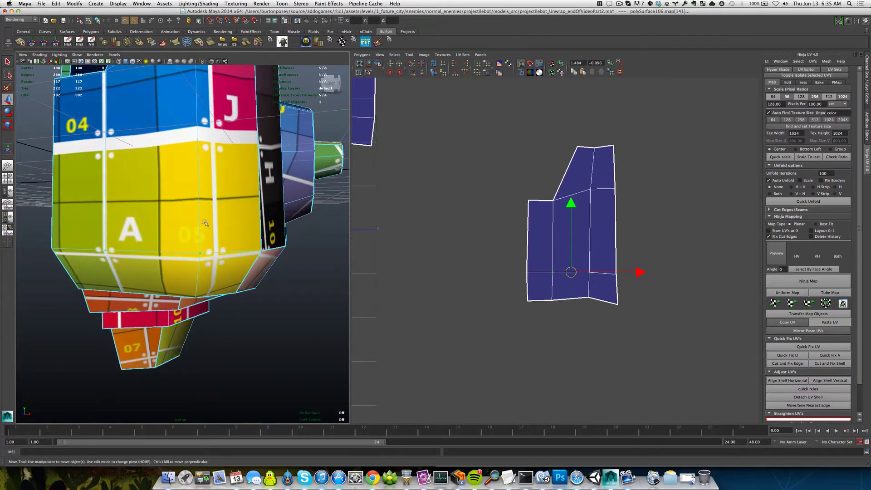
key("q")
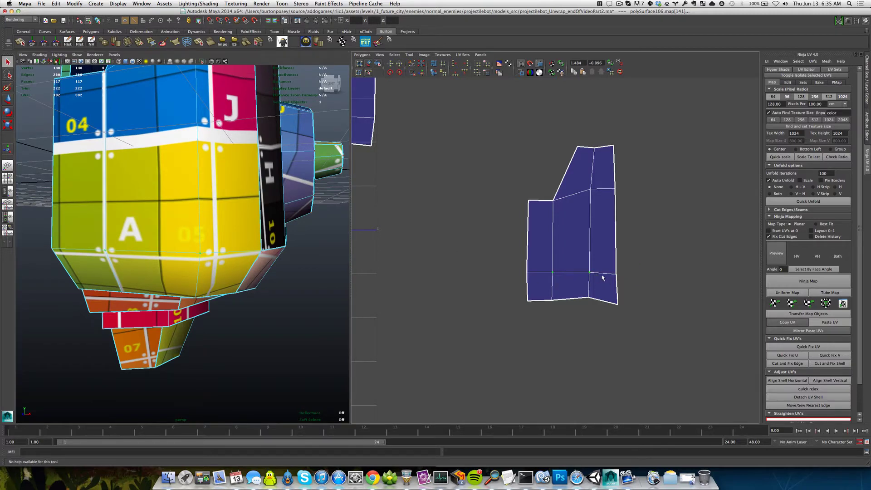
left_click(600, 276)
left_click_drag(579, 266, 594, 277)
key("w")
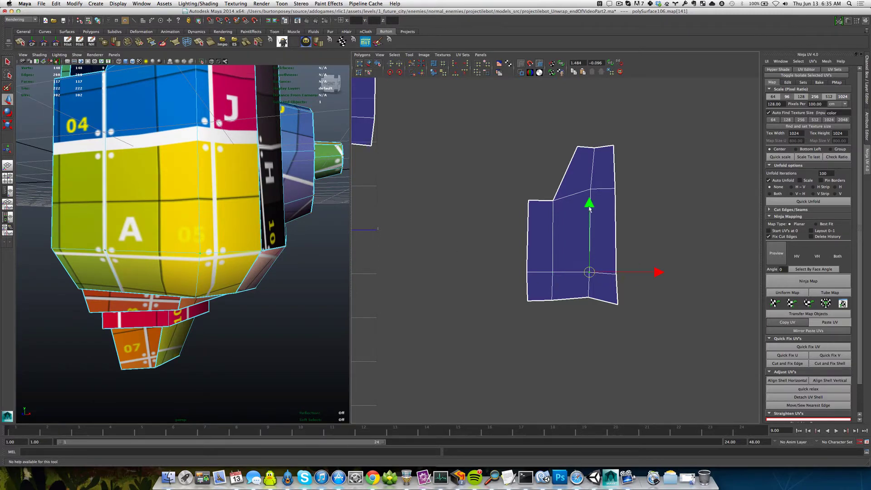
left_click_drag(590, 208, 590, 208)
left_click(615, 273)
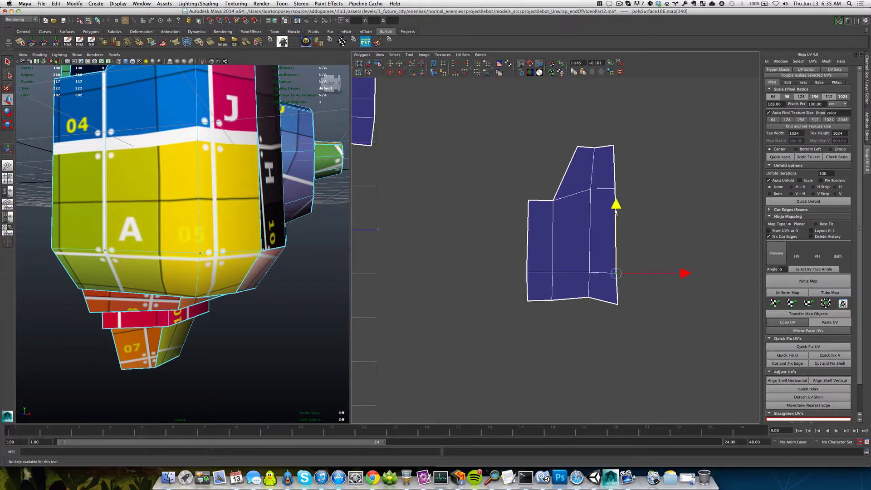
left_click_drag(615, 212, 616, 211)
- Move the bottom border UV beside the corner face vertically into line with the rest of the bottom edge
right_click_drag(401, 274, 207, 292, "alt")
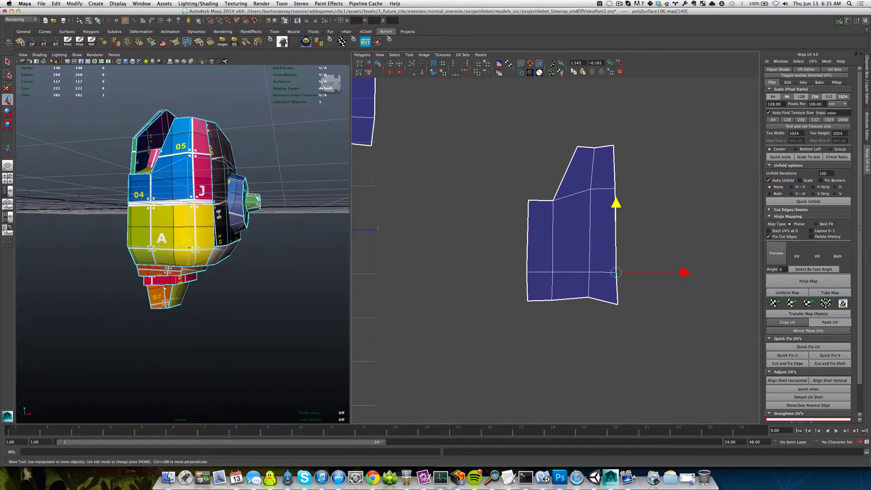
left_click_drag(206, 292, 232, 298, "alt")
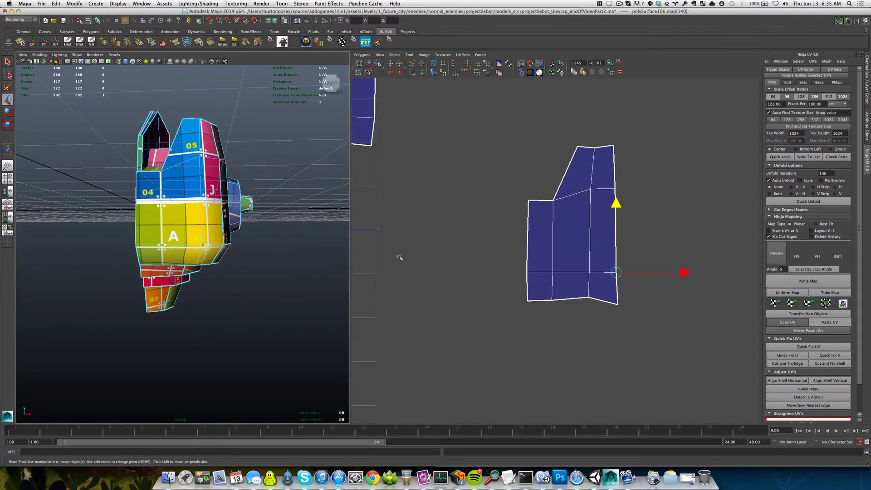
left_click(588, 300)
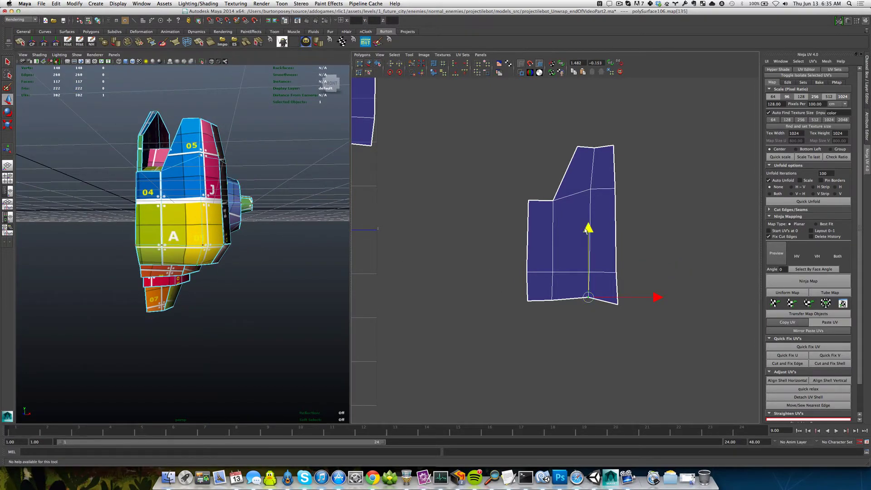
left_click_drag(587, 232, 588, 232)
key("z")
- Raise the upper row's inner UV slightly and level the middle UV on the shell's top border
left_click_drag(252, 257, 231, 249, "alt")
left_click(590, 190)
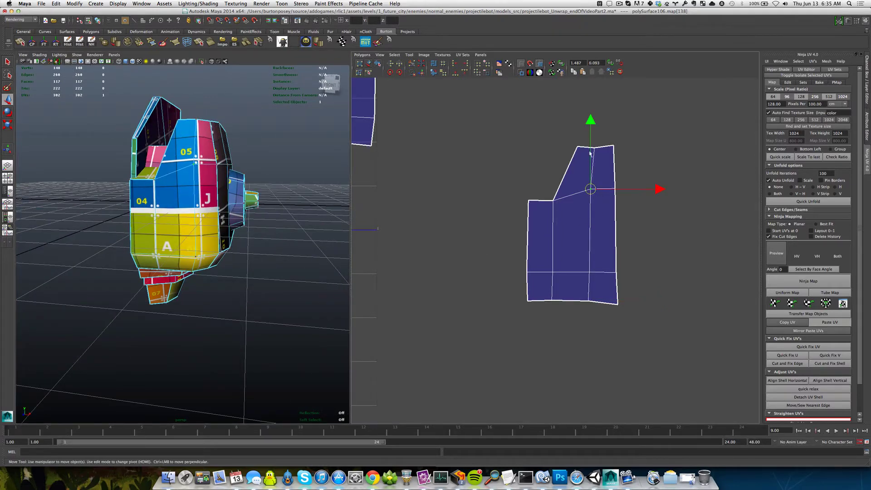
left_click(590, 121)
left_click_drag(589, 122, 590, 120)
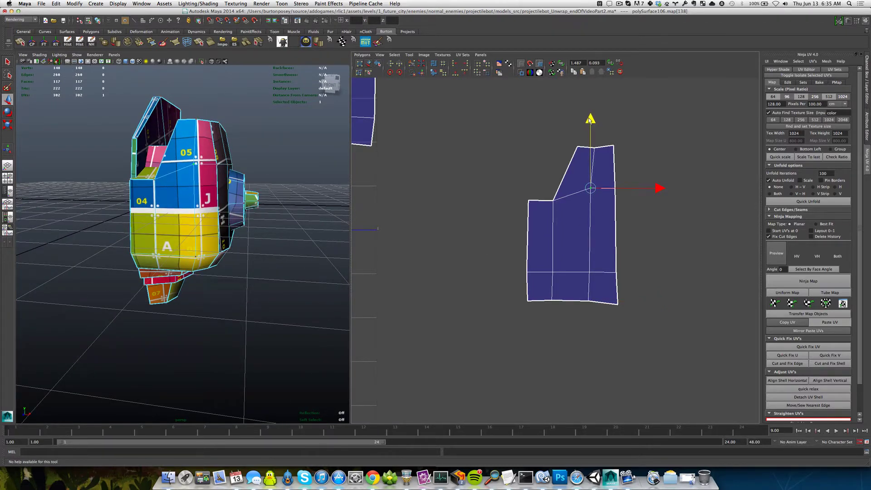
left_click_drag(585, 149, 593, 158)
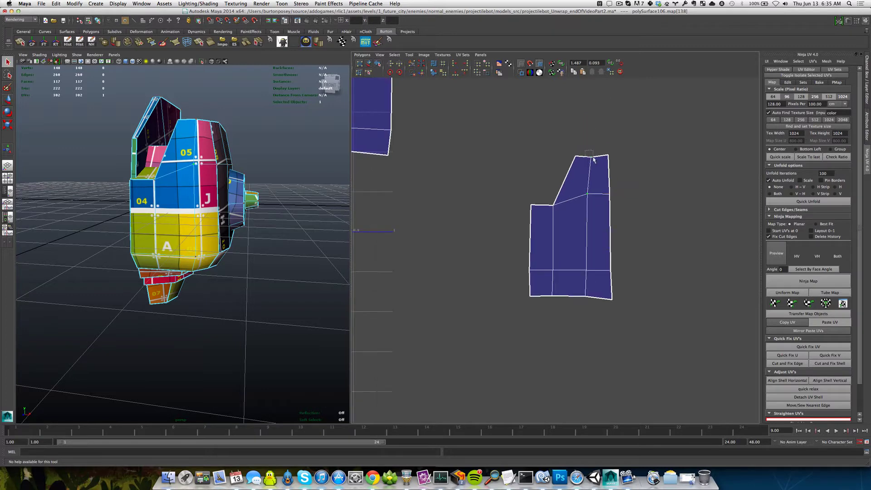
key("w")
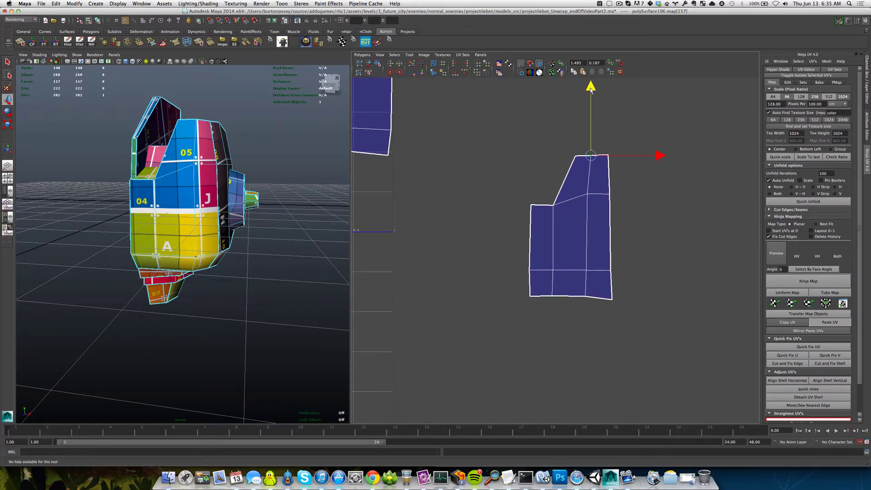
- Nudge the left border's lower UV sideways and align all left border UVs to the minimum U value
left_click_drag(128, 237, 265, 261, "alt")
scroll(167, 229, "up", 3)
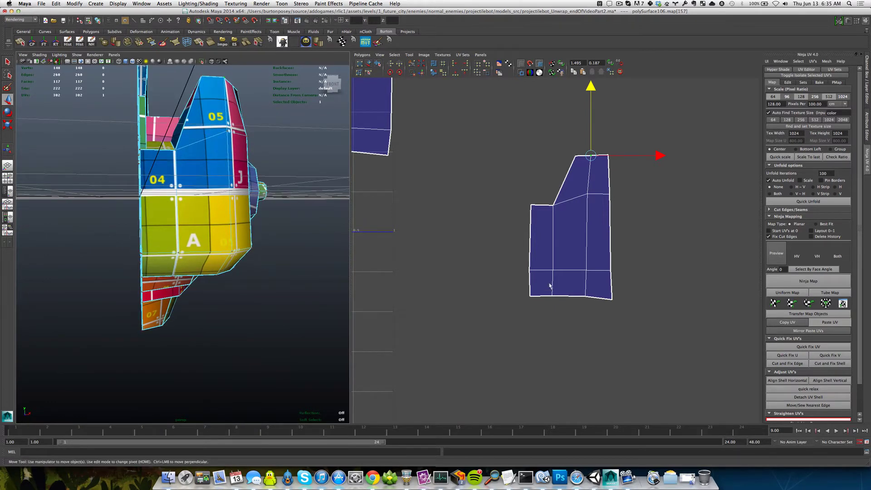
left_click(525, 270)
left_click_drag(599, 270, 600, 270)
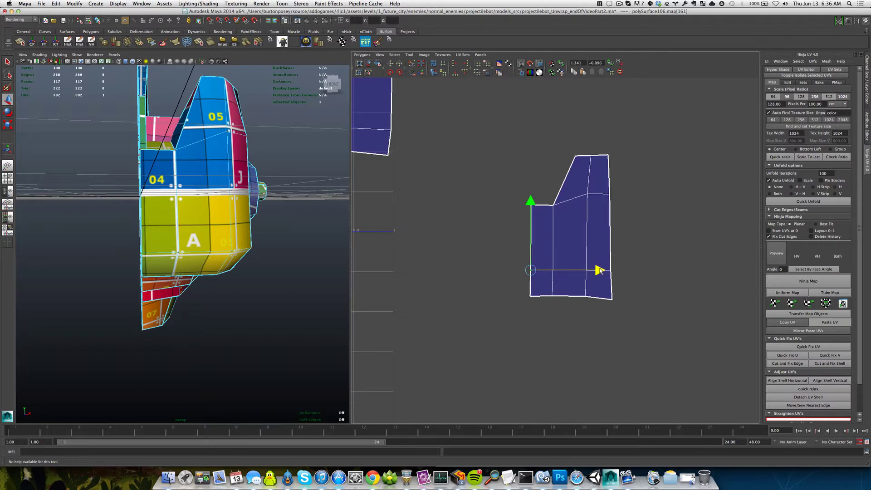
left_click_drag(508, 183, 539, 340)
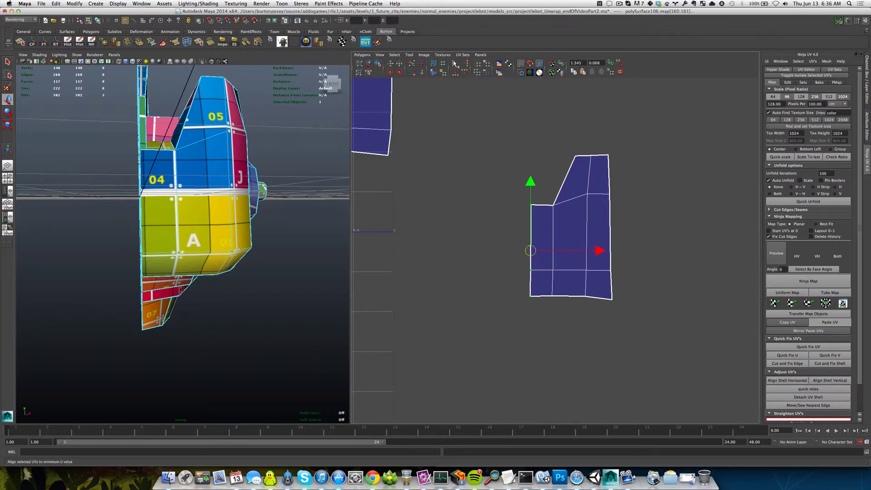
left_click(455, 64)
- Select the shell's second vertical column of UVs and align it to a common U value
middle_click_drag(555, 211, 531, 208, "alt")
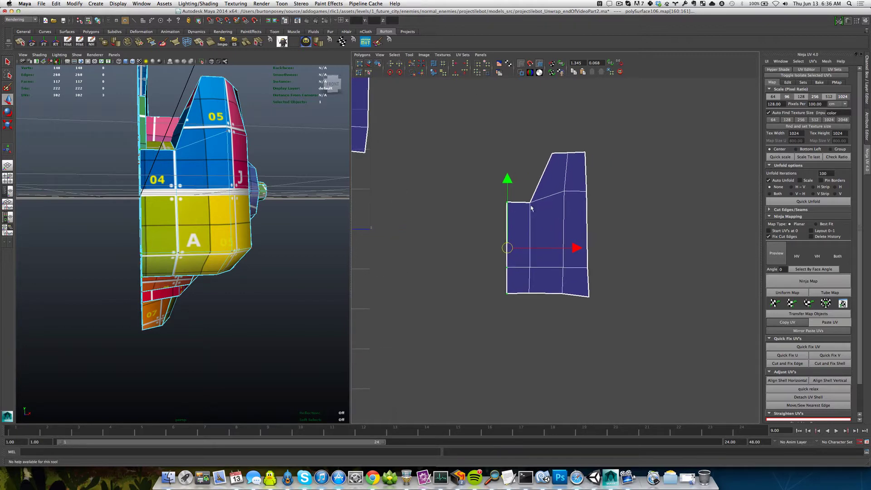
left_click(520, 191)
left_click_drag(515, 185, 546, 315)
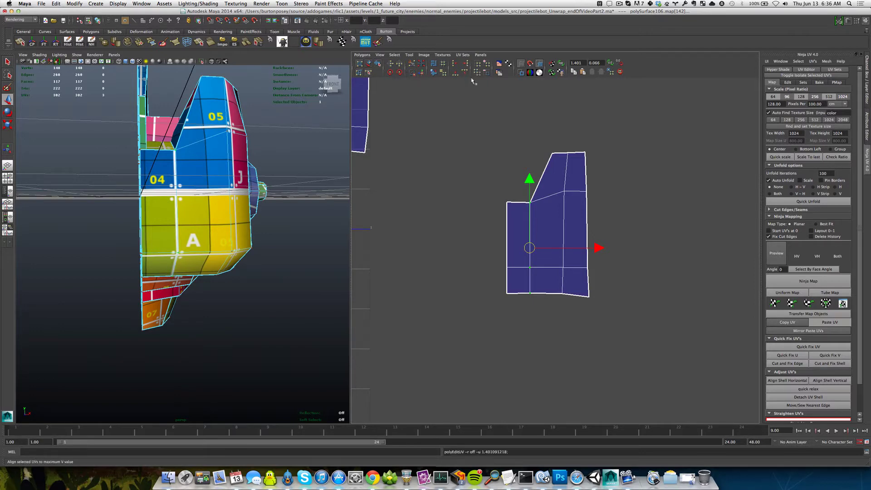
- Move the shell's bottom right corner UV inward so the corner face tapers like the model
mouse_move(190, 205)
left_mouse_down("alt")
mouse_move(170, 207)
mouse_move(190, 204)
left_mouse_up("alt")
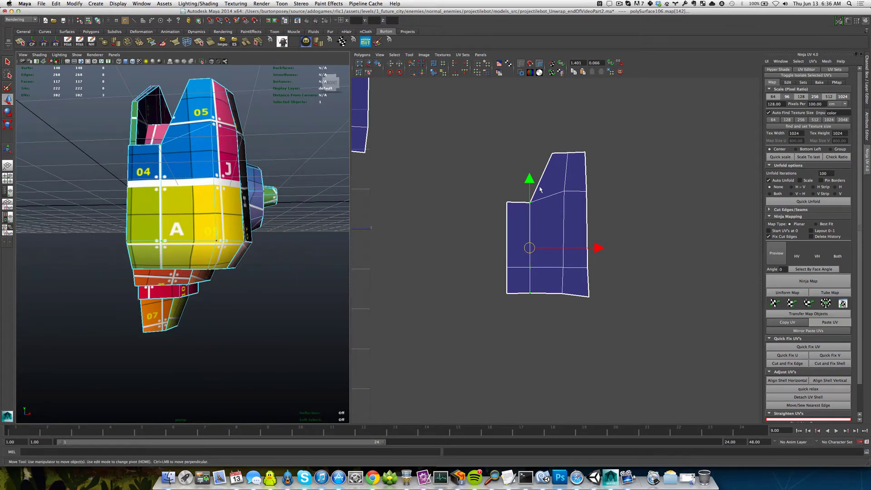
left_click_drag(286, 195, 252, 213, "alt")
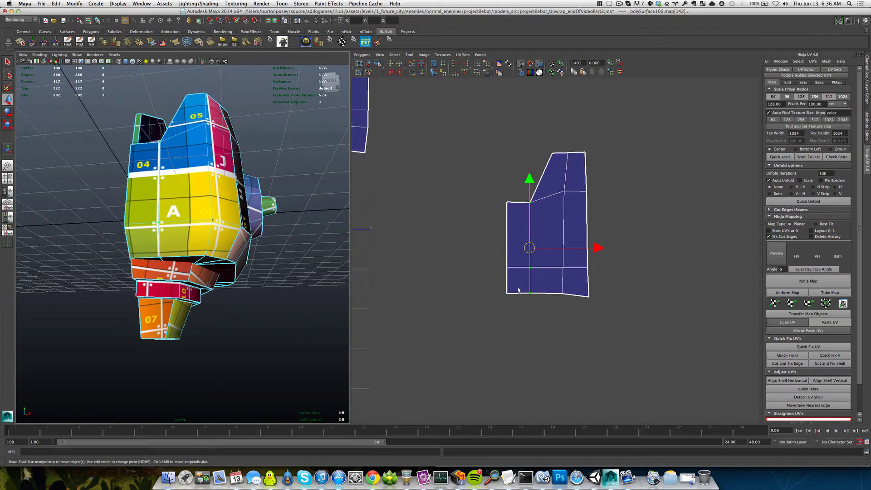
left_click_drag(553, 287, 573, 302)
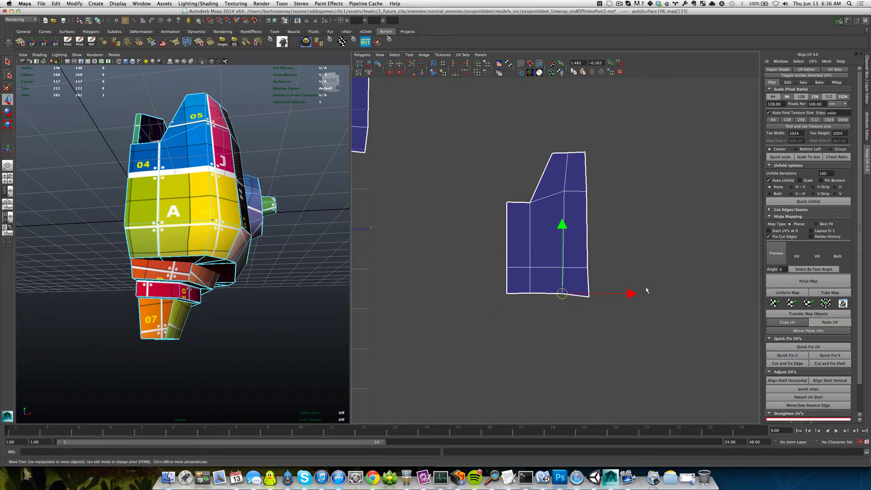
left_click_drag(634, 294, 578, 294)
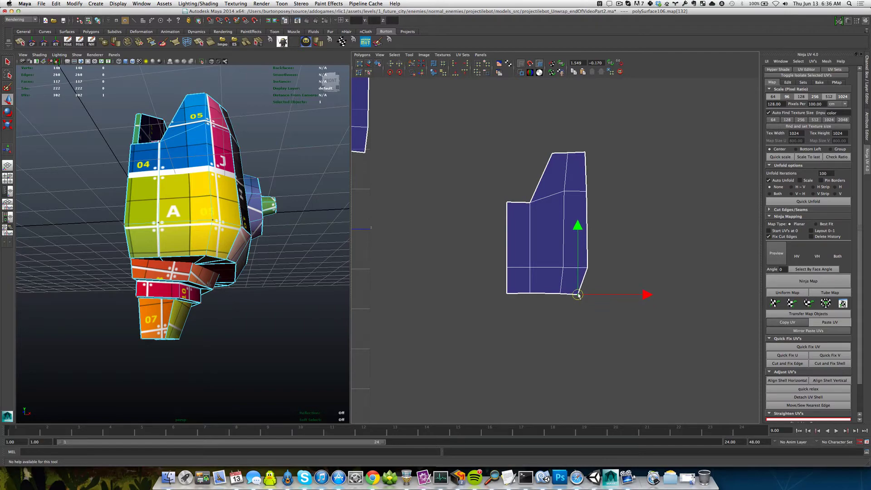
- Inspect the texture on the lower body, clear the UV selection and view the shell beside the full layout
left_click_drag(208, 194, 155, 240, "alt")
right_click_drag(155, 241, 178, 227, "alt")
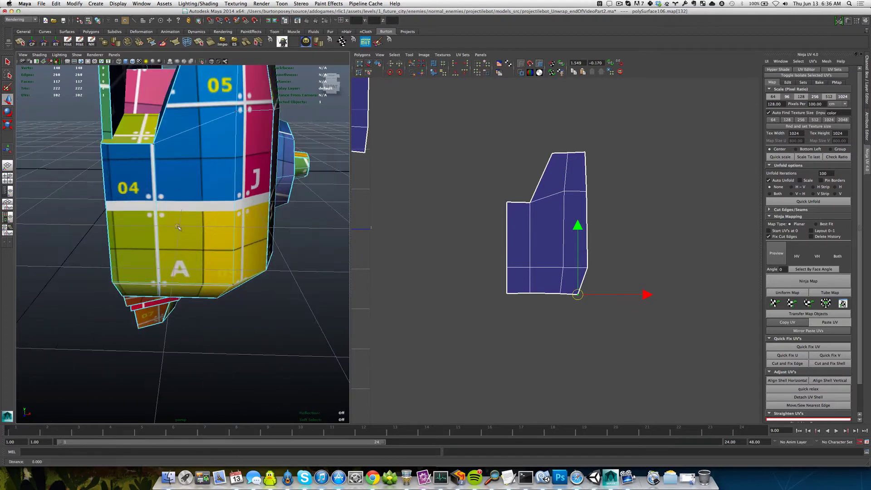
key("q")
left_click(481, 231)
scroll(483, 232, "down", 3)
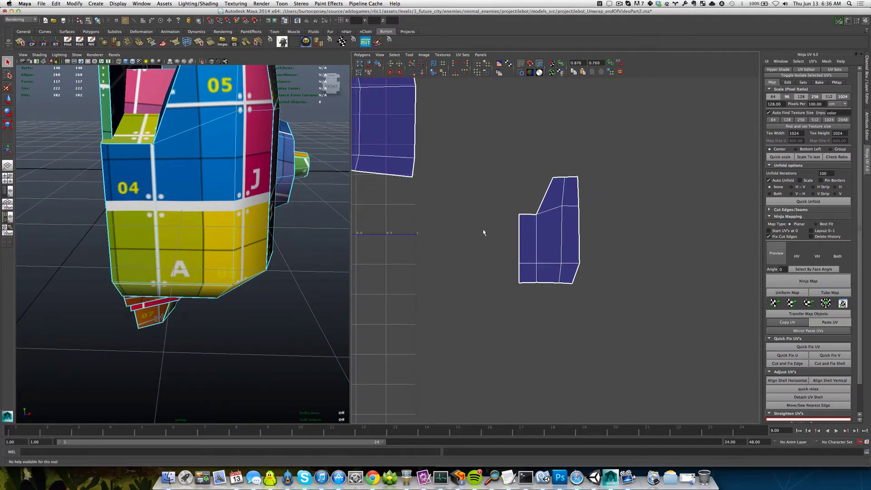
scroll(555, 249, "down", 4)
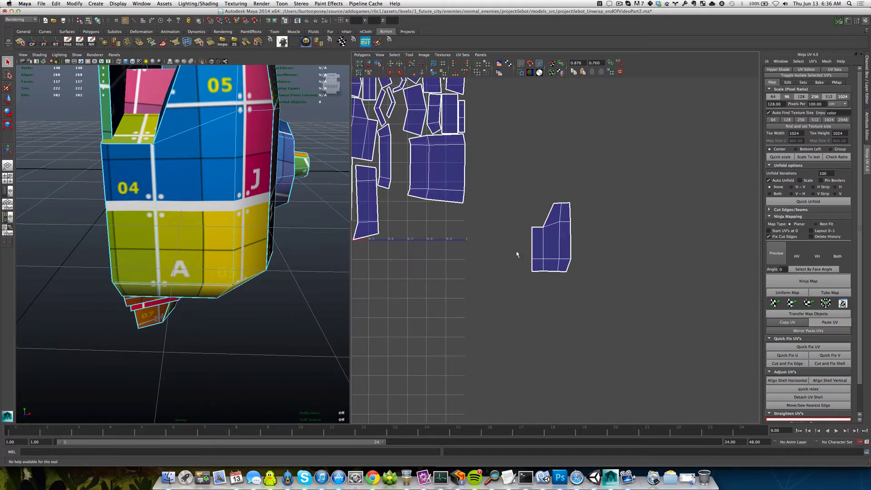
- Save the scene, orbit the robot to a side view and check the robot face reference image in Photoshop before returning to Maya
key("super+s")
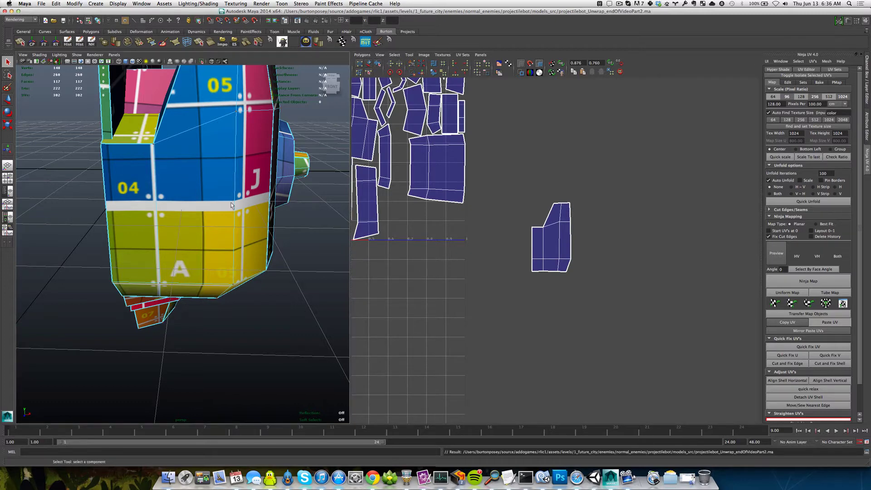
right_click_drag(231, 200, 212, 201, "alt")
left_click_drag(205, 203, 189, 172, "alt")
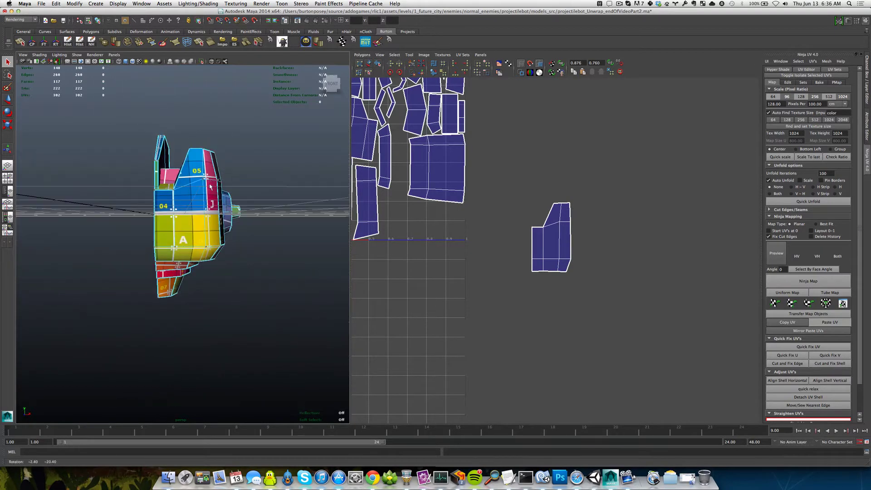
left_click_drag(173, 242, 174, 237, "alt")
key("super+Tab")
key("super+Tab")
key("super+Tab")
key("super+Tab")
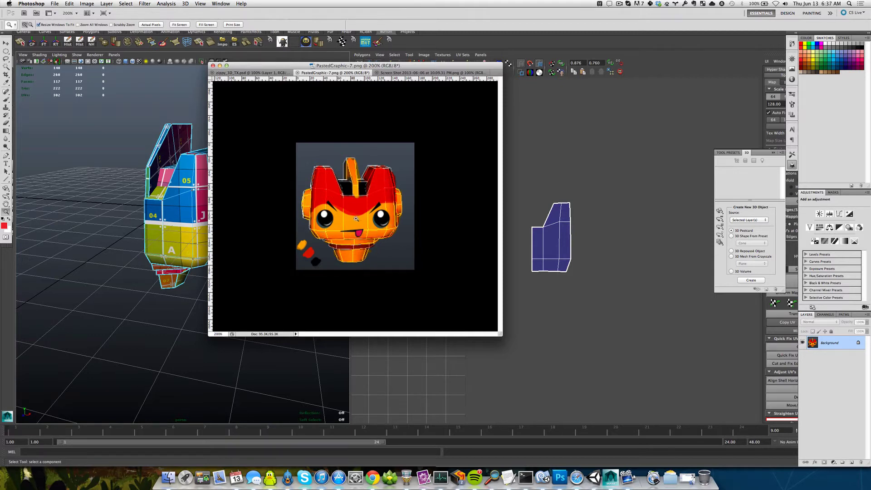
key("super+Tab")
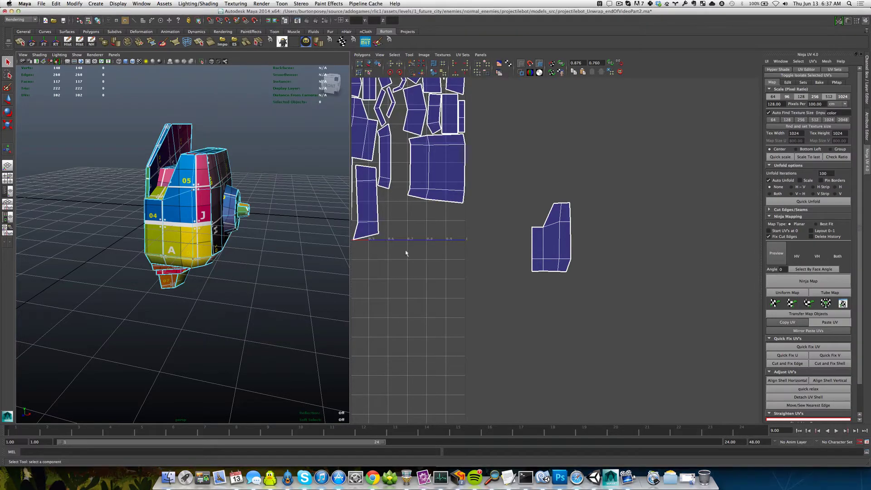
- Save the scene again, recheck the Photoshop face reference and return to the UV layout's lower area in Maya
middle_click_drag(453, 262, 534, 281, "alt")
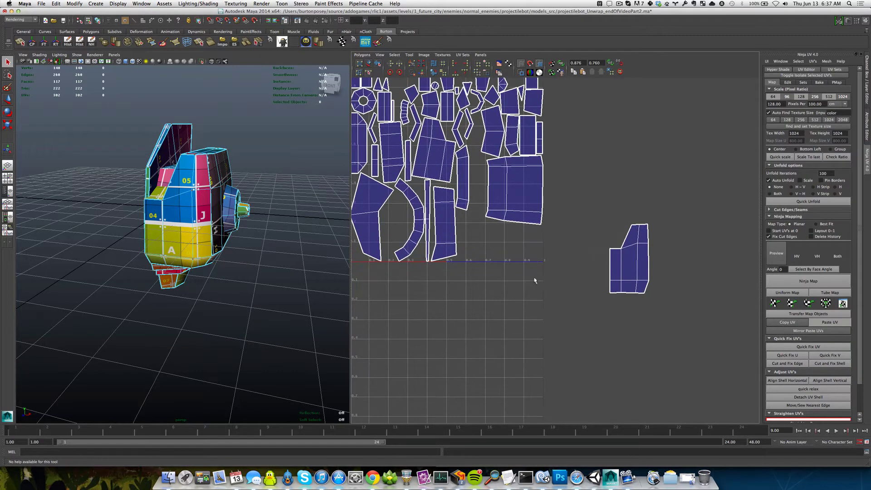
key("super+s")
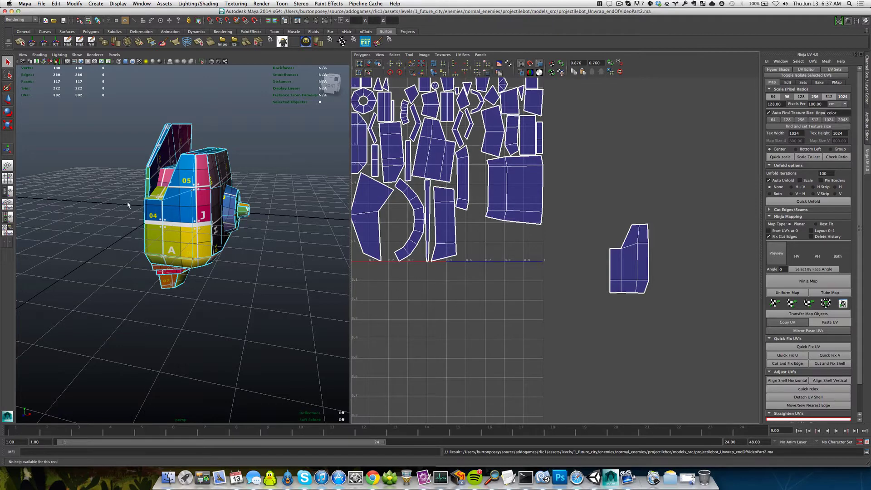
key("super+Tab")
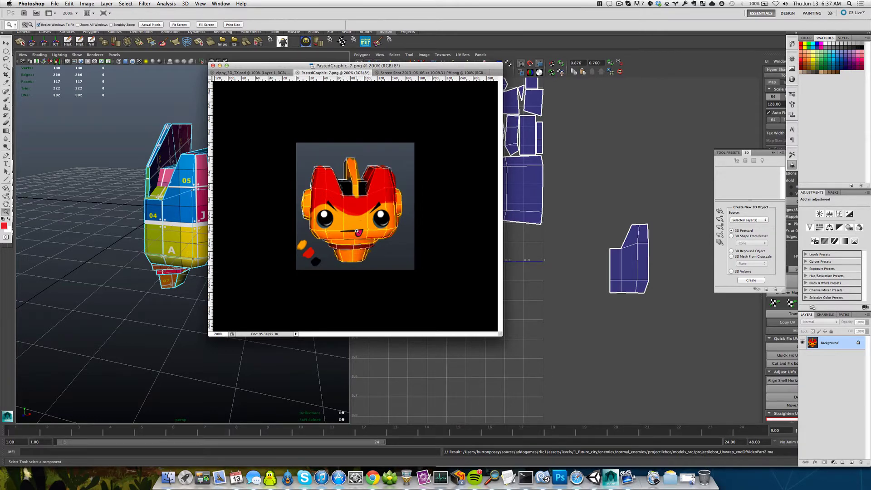
key("super+Tab")
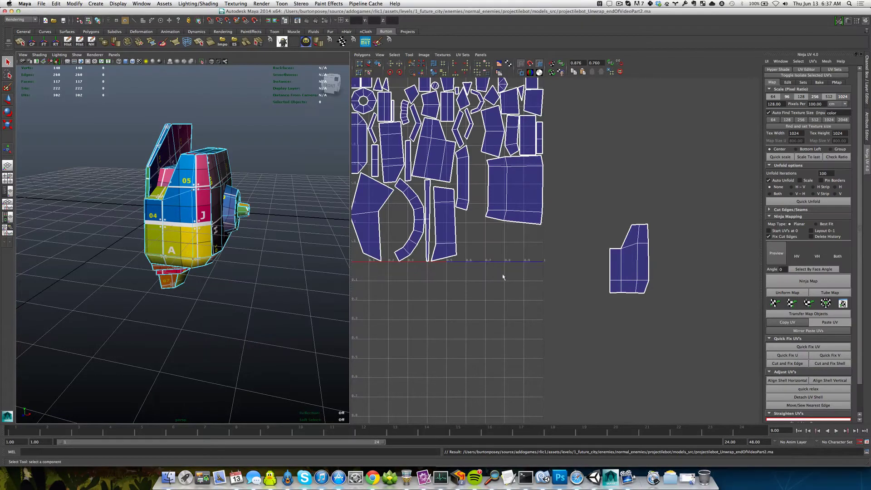
middle_click_drag(567, 285, 542, 291, "alt")
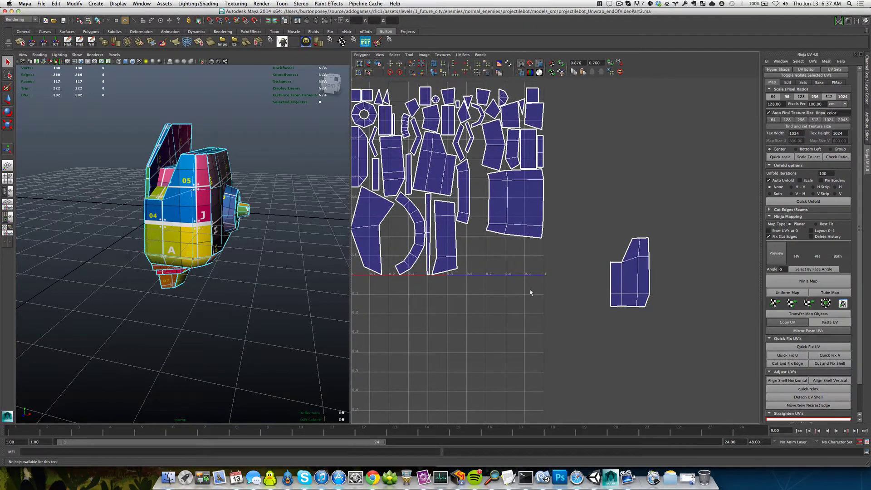
right_click_drag(531, 293, 569, 258, "alt")
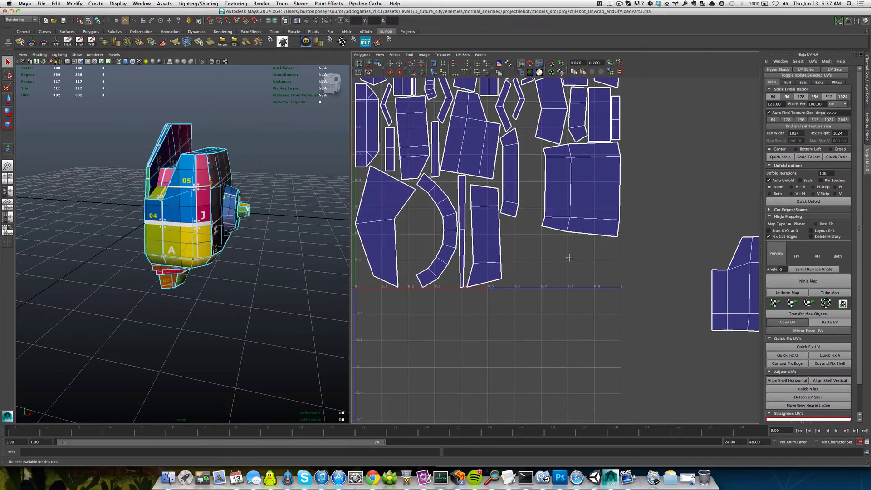
- Move and sew the edge between the orange side face and yellow front of the robot's tapered bottom piece
left_click_drag(218, 252, 170, 250, "alt")
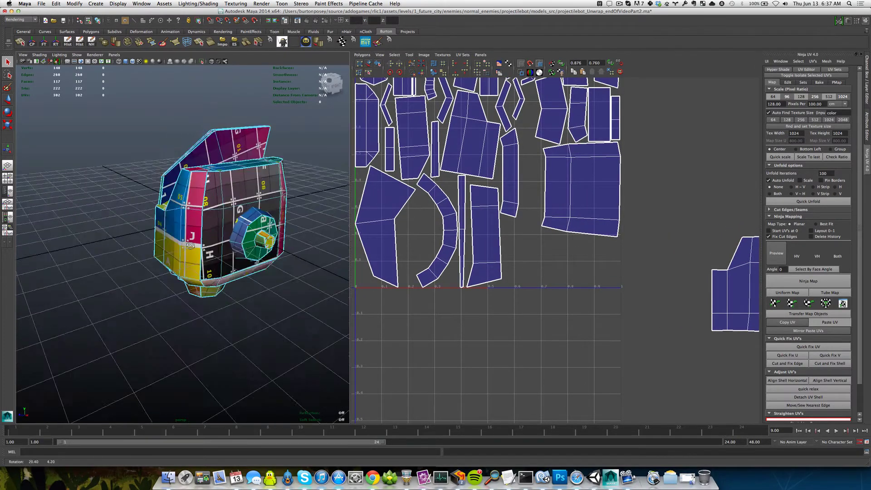
right_click_drag(170, 250, 232, 204, "alt")
left_click_drag(231, 204, 224, 239, "alt")
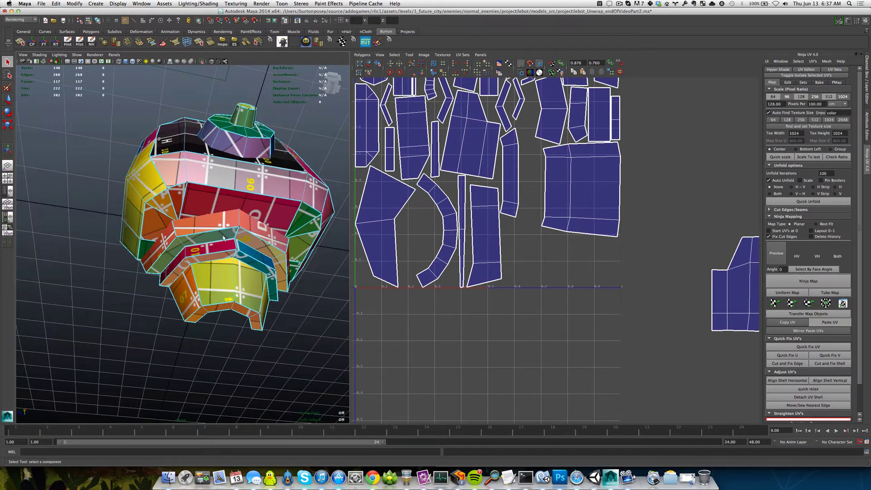
right_click(206, 289)
left_click(206, 272)
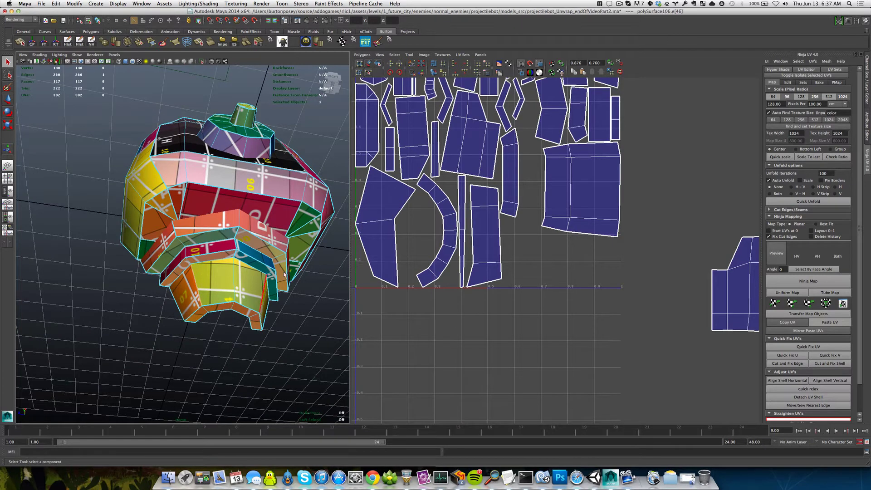
key("a")
right_click_drag(522, 268, 522, 291, "shift")
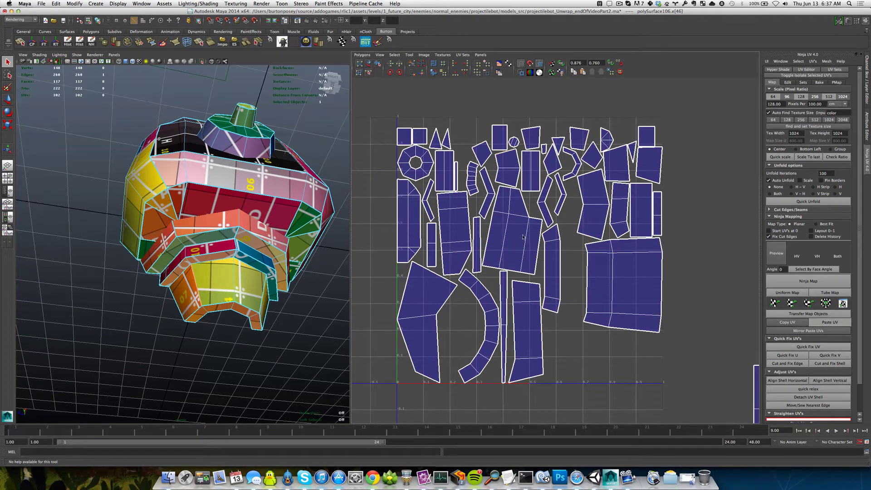
left_click(539, 63)
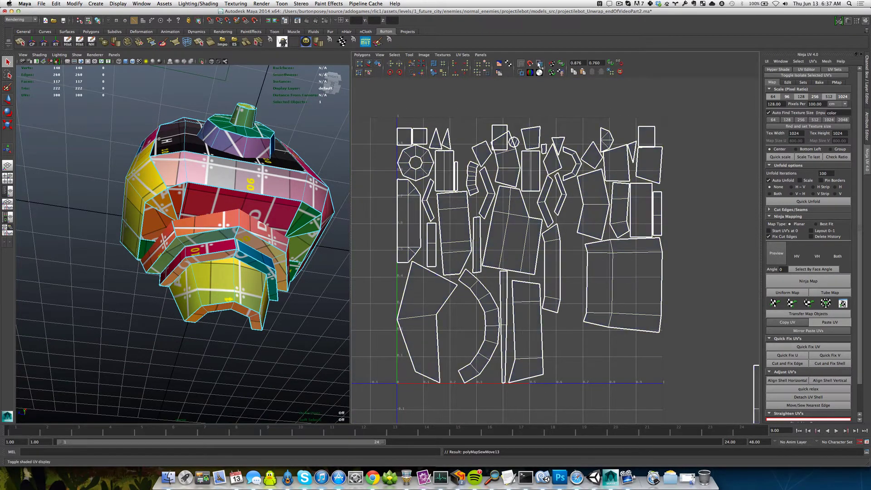
left_click(539, 63)
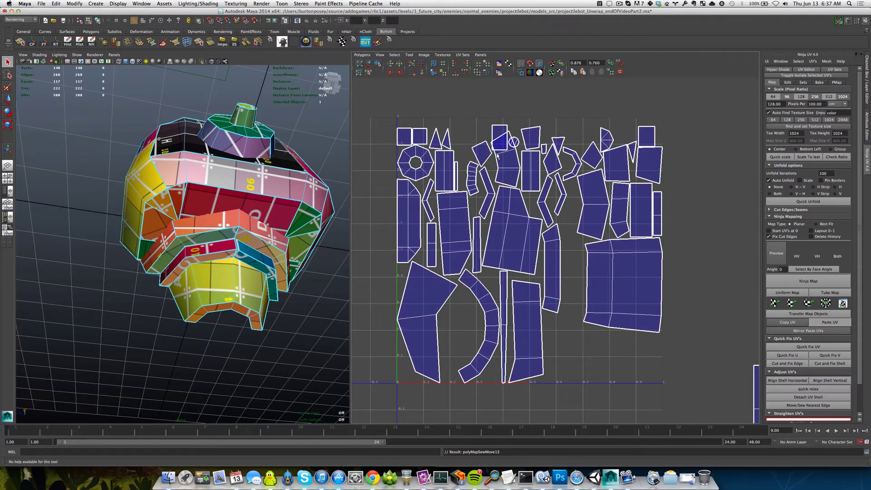
- Move and sew the remaining shared edges of the tapered bottom piece's faces to form one curved UV strip
right_click_drag(504, 201, 511, 202, "shift")
middle_click_drag(496, 192, 479, 230, "alt")
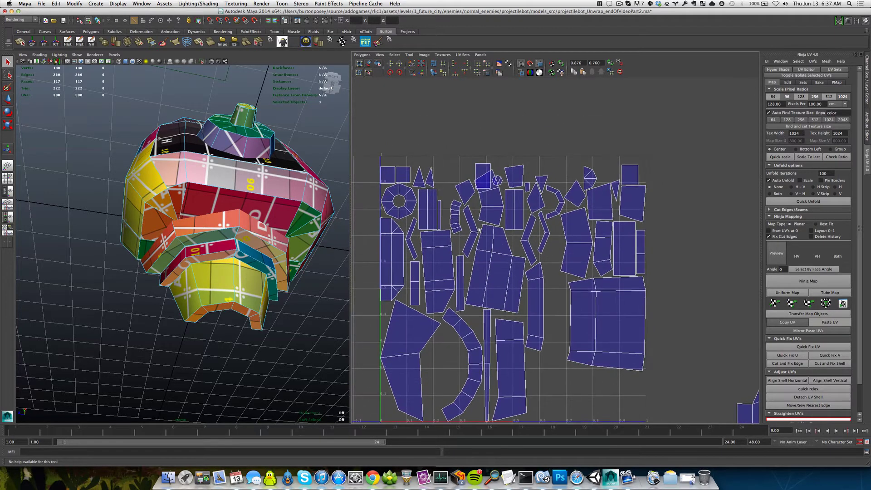
left_click(483, 176)
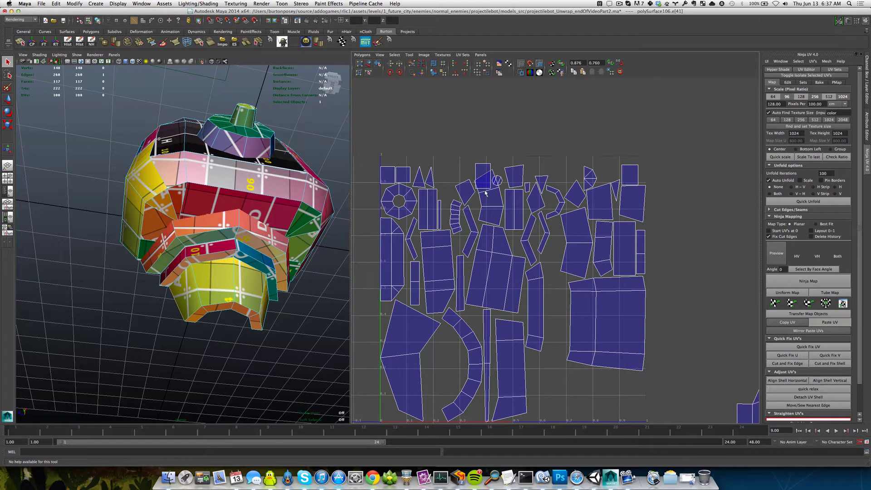
right_click_drag(486, 193, 485, 172, "shift")
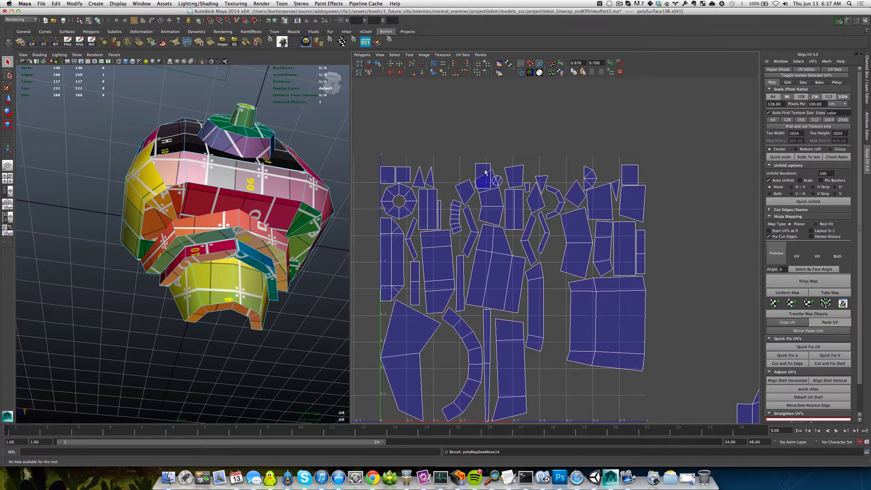
left_click(487, 223)
key("g")
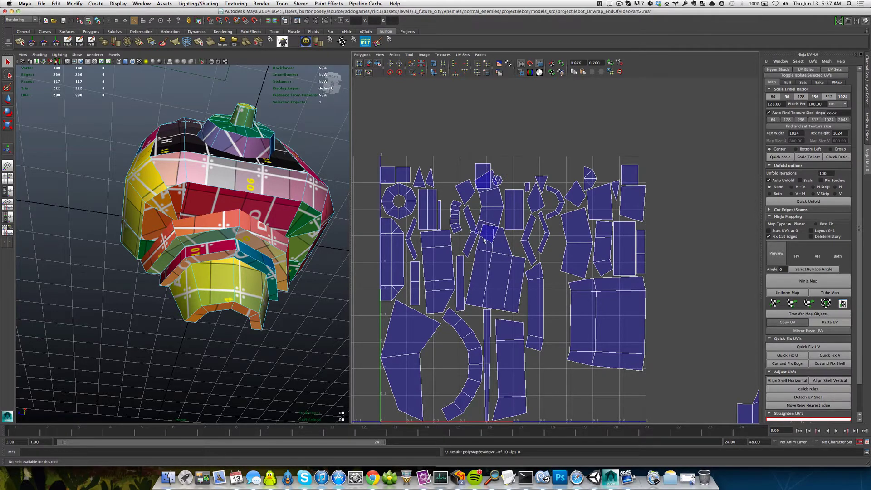
left_click(483, 239)
key("g")
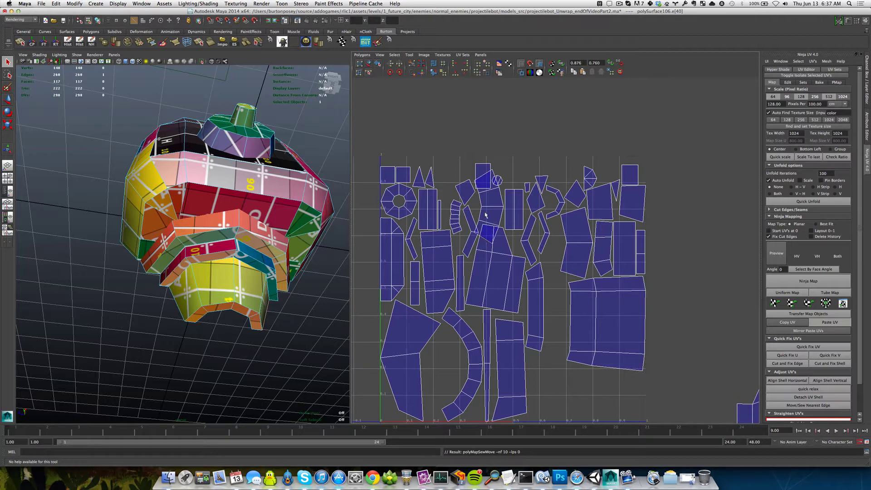
- Select the whole curved strip shell and move it out of the UV layout into the empty space beside it
right_click_drag(485, 213, 497, 212)
left_click_drag(474, 201, 485, 209)
right_click_drag(486, 211, 510, 199, "ctrl")
scroll(500, 218, "down", 4)
key("w")
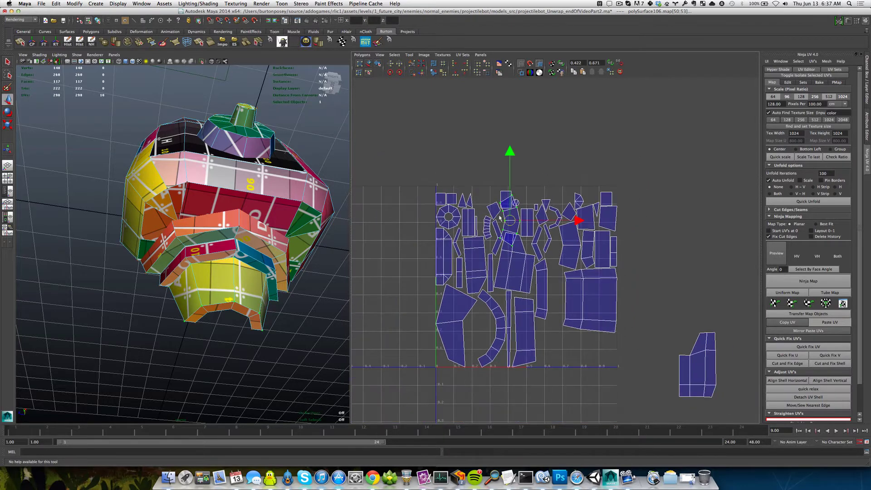
left_click_drag(511, 221, 669, 249)
middle_click_drag(618, 280, 529, 254, "alt")
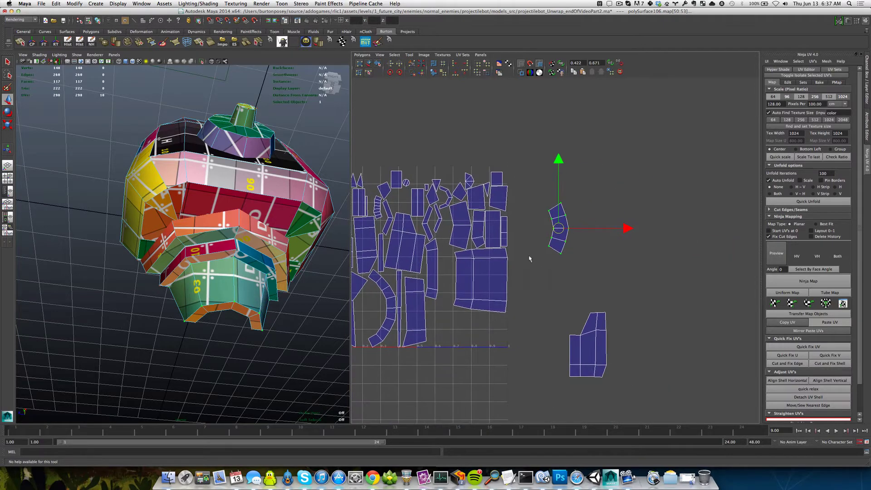
- Inspect the tapered bottom piece's texture and nudge the curved strip's two middle UVs slightly sideways
left_click_drag(223, 254, 245, 267, "alt")
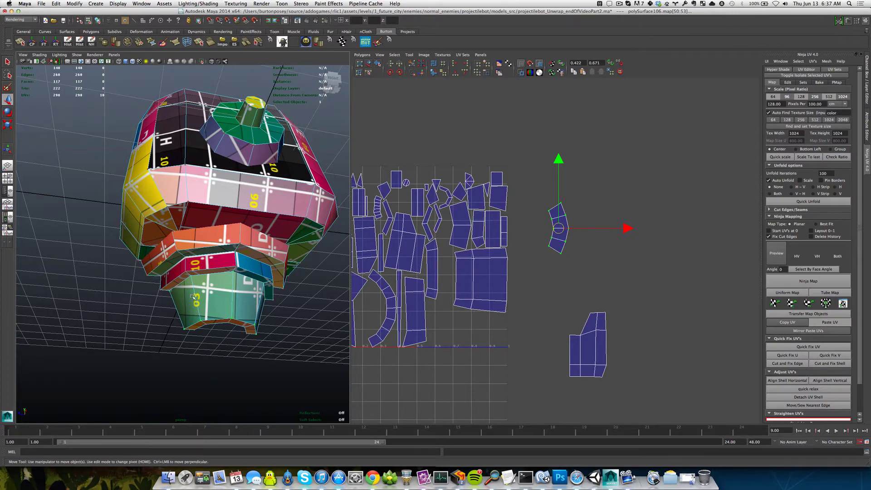
left_click_drag(193, 298, 254, 294, "alt")
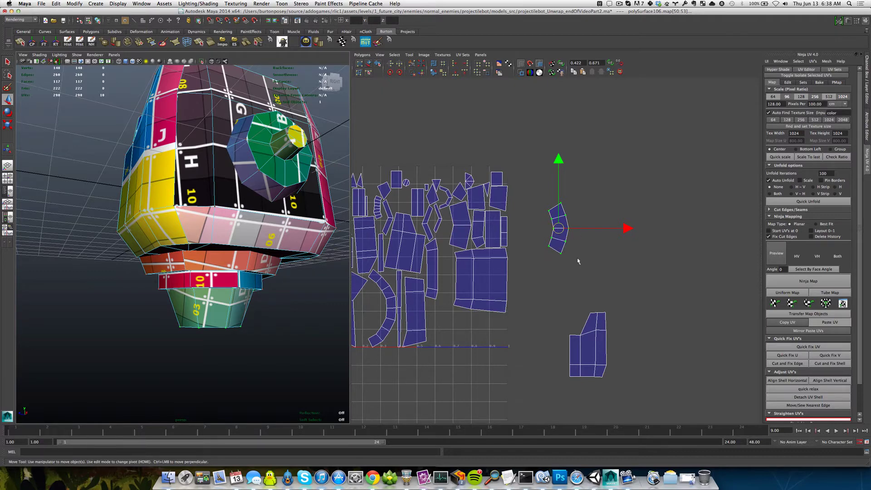
scroll(557, 221, "up", 6)
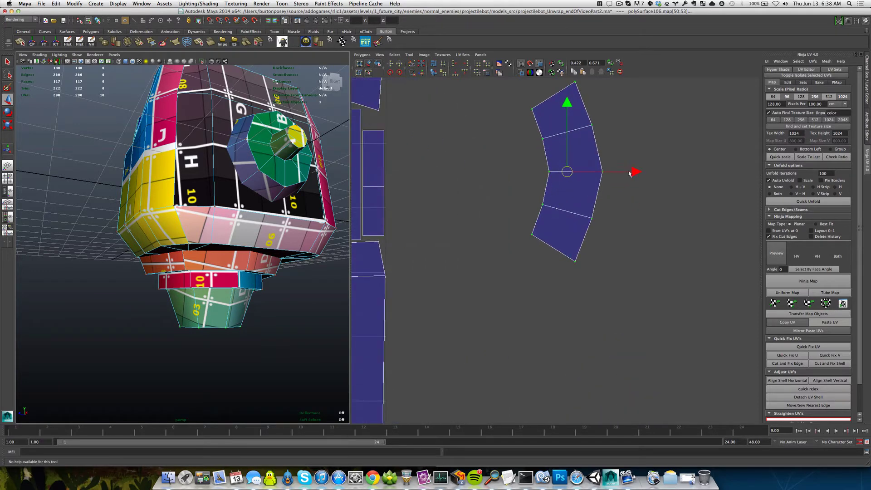
left_click_drag(542, 160, 639, 172)
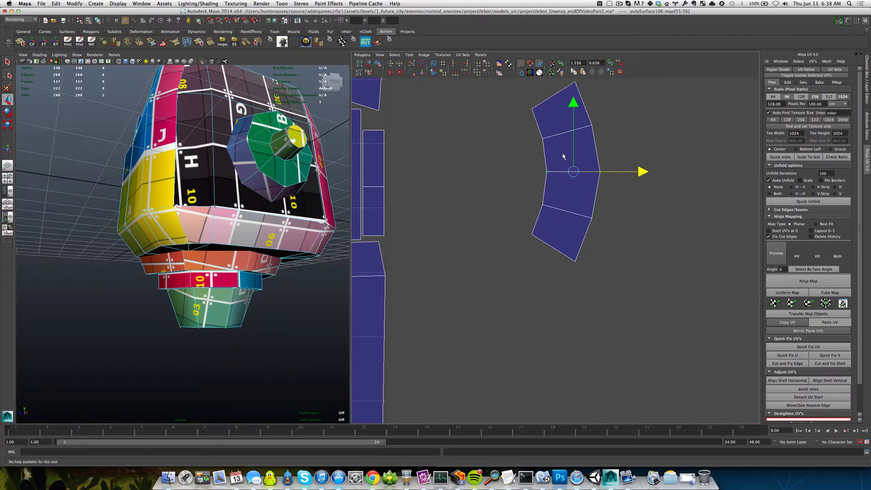
scroll(568, 194, "down", 3)
key("q")
scroll(97, 235, "down", 3)
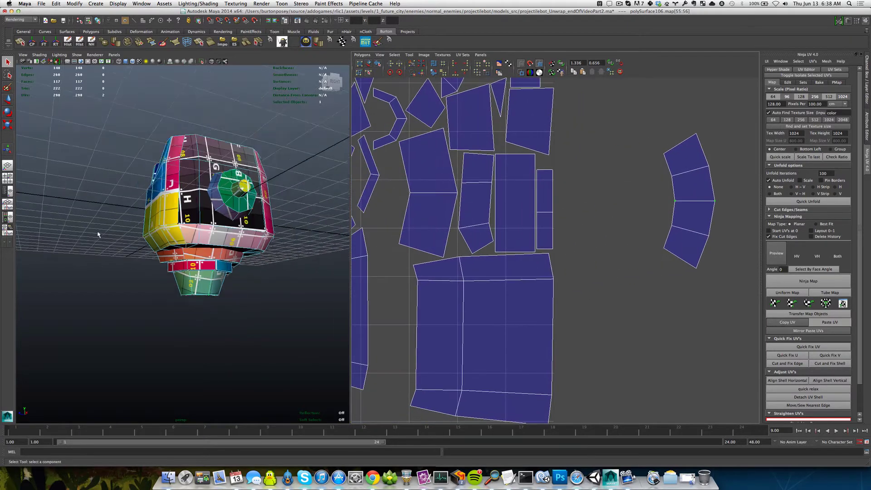
- Select the border edge of the yellow ledge behind the robot's side panel and move and sew it to its neighbouring shell
left_click_drag(99, 234, 84, 268, "alt")
right_click_drag(84, 268, 190, 231, "alt")
middle_click_drag(190, 231, 187, 254, "alt")
left_click_drag(187, 254, 219, 287, "alt")
right_click_drag(186, 236, 186, 247)
left_click(187, 246)
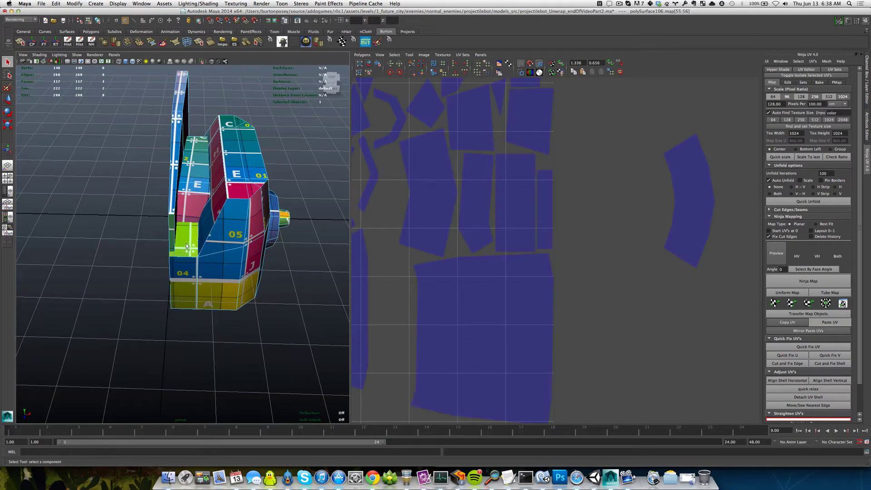
left_click_drag(187, 246, 222, 240, "alt")
scroll(507, 247, "down", 4)
right_click_drag(215, 247, 218, 238)
left_click(217, 239)
scroll(482, 259, "down", 1)
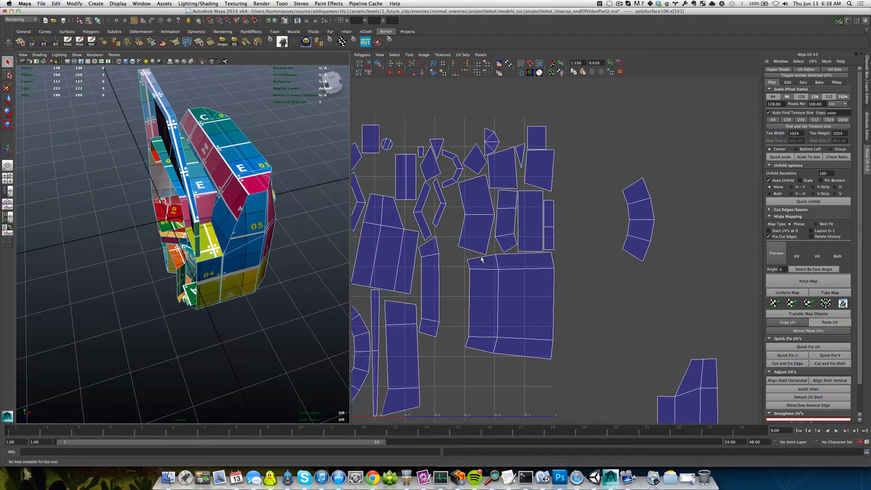
scroll(476, 261, "down", 1)
key("shift+s")
scroll(449, 272, "down", 2)
scroll(448, 274, "up", 1)
middle_click_drag(447, 276, 505, 221, "alt")
- Try to align the tall shell beside the sewn ledge vertically, using its long outer border edge as reference
left_click(510, 281)
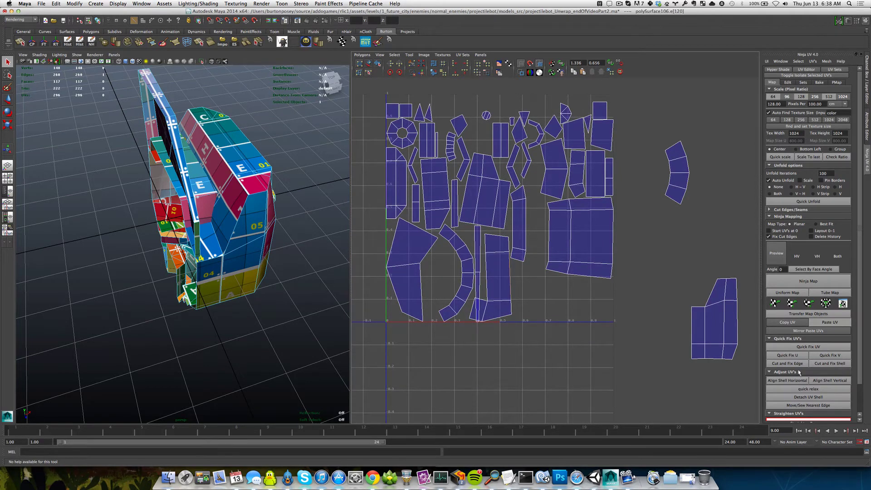
left_click(831, 380)
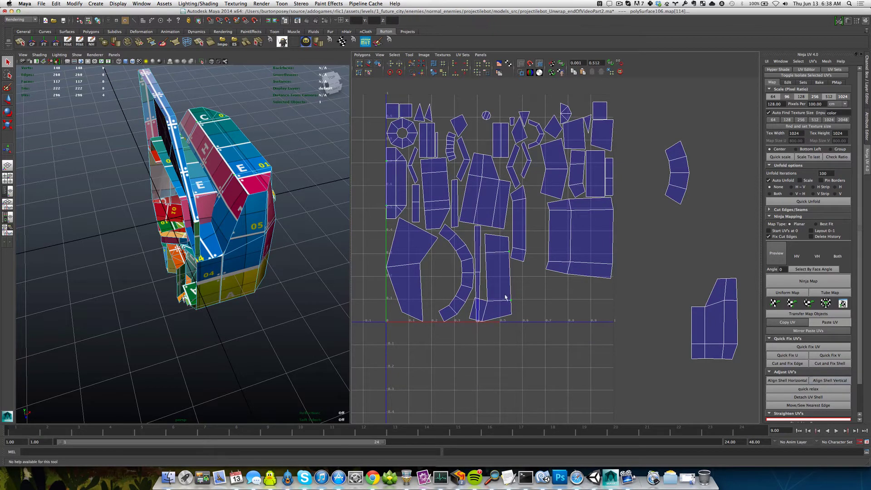
right_click_drag(505, 297, 505, 273)
left_click(510, 282)
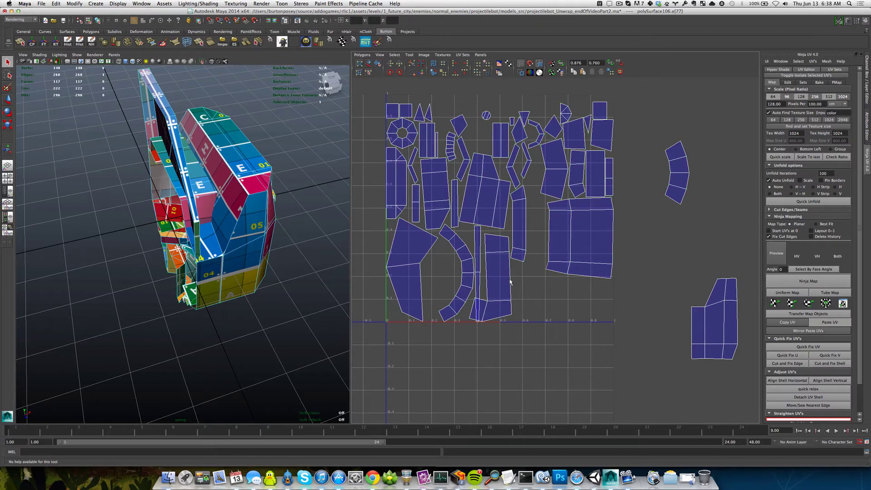
left_click(826, 381)
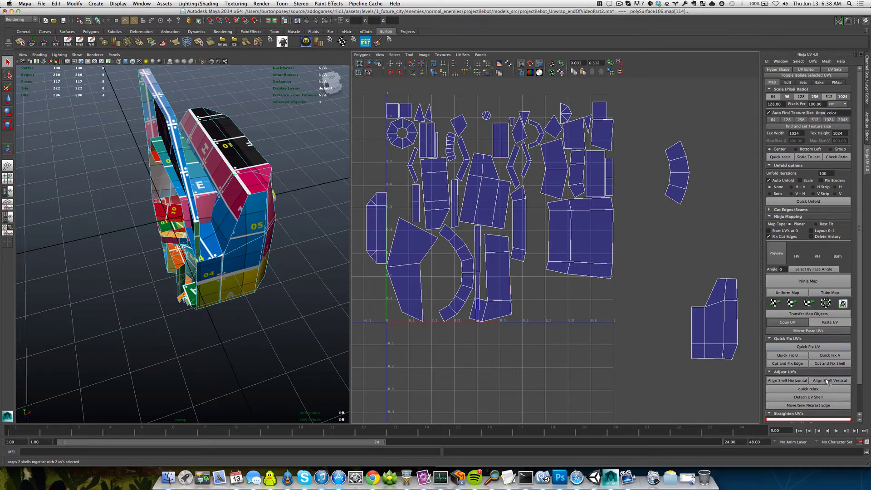
scroll(827, 381, "down", 1)
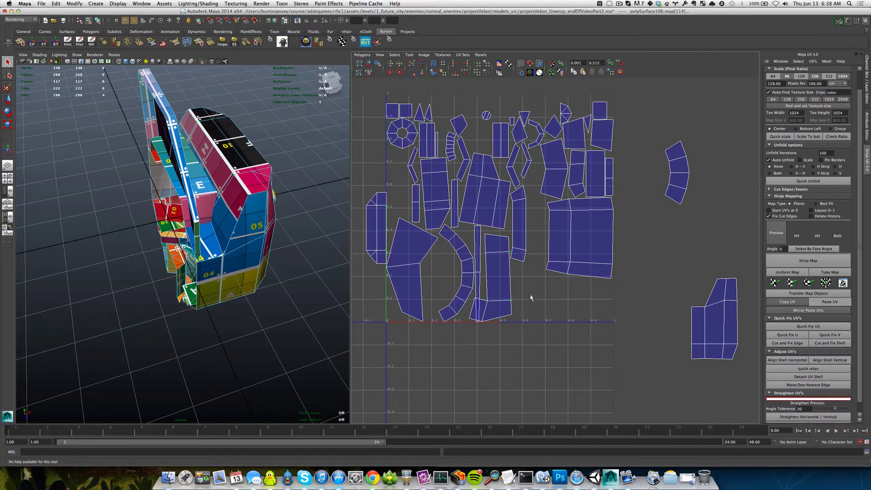
- Align the tall shell vertically using its long border edge on the narrow ledge side as reference
left_click(489, 286)
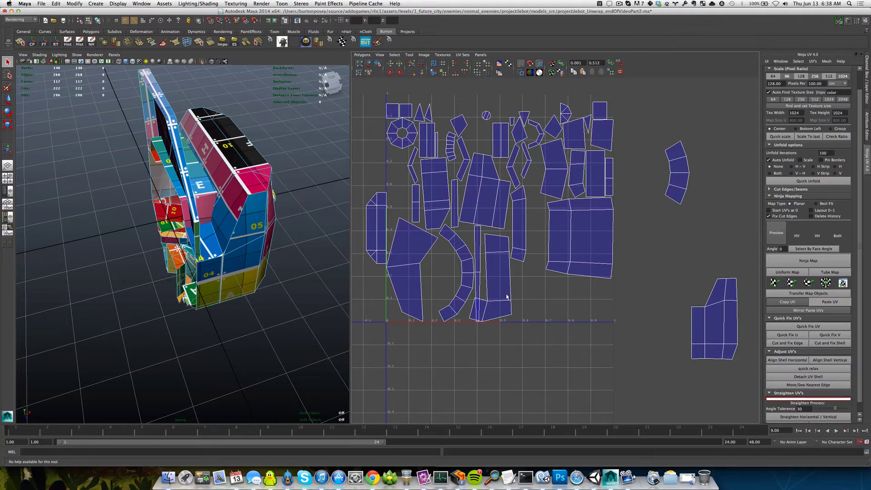
left_click(486, 271)
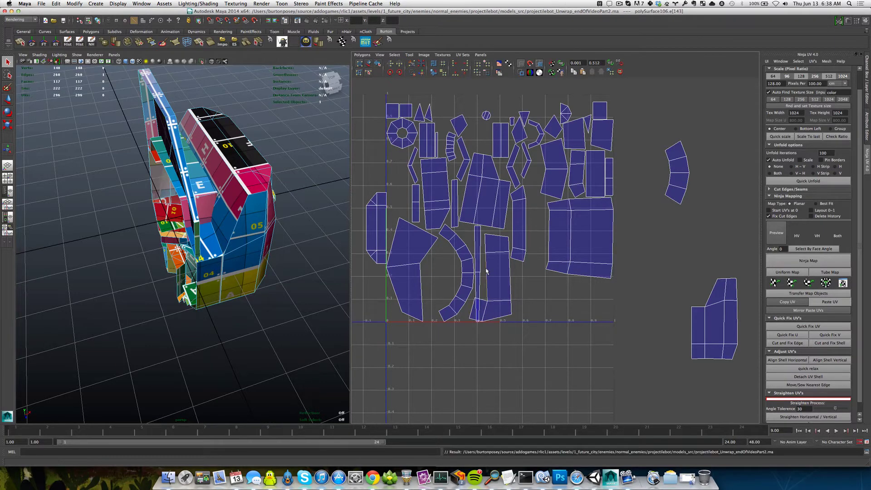
left_click(836, 359)
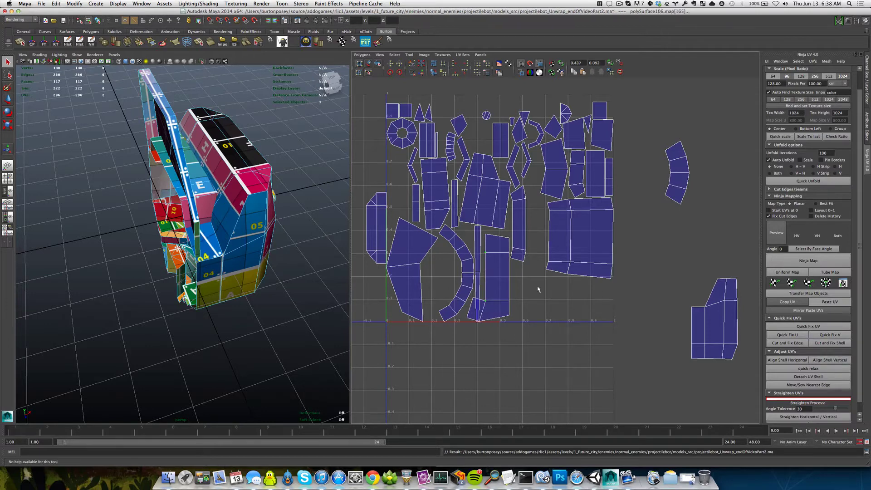
- Select the three outer border edges along the straightened tall shell's long side and move and sew them to the neighbouring body shell
mouse_move(498, 292)
right_mouse_down()
mouse_move(521, 292)
mouse_move(510, 291)
right_mouse_up()
left_click(508, 276)
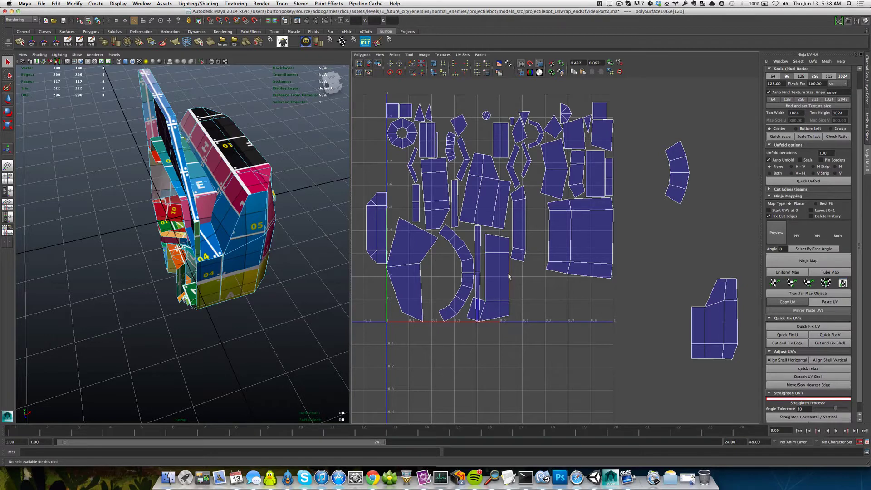
left_click(509, 247, "shift")
left_click(511, 308, "shift")
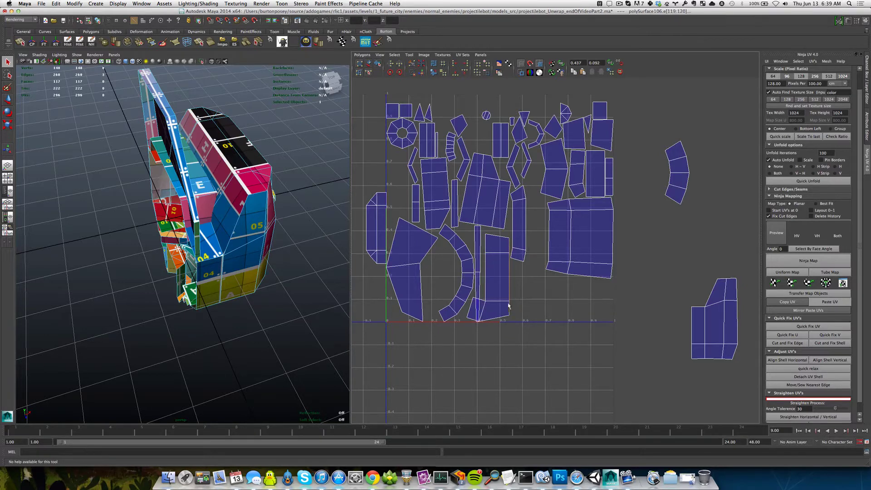
right_click_drag(487, 291, 487, 268, "shift")
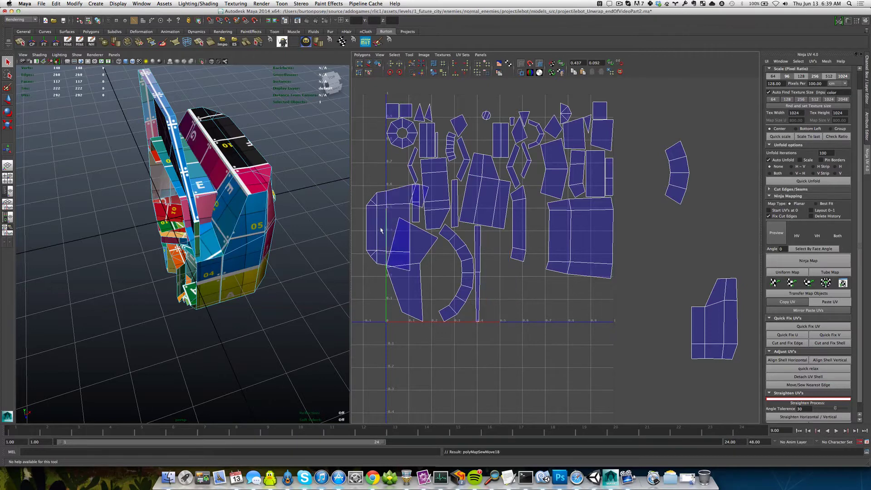
- Select the whole combined body shell, move it below the UV layout and rotate it 180 degrees
right_click_drag(378, 230, 400, 229)
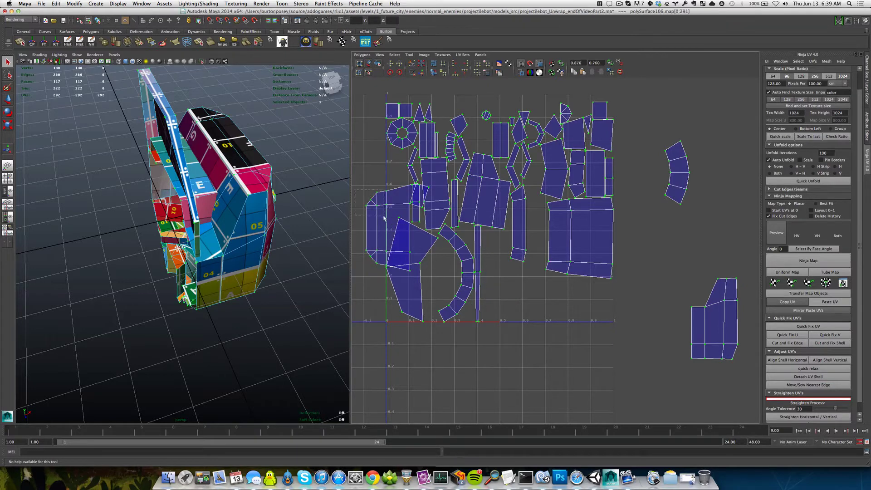
left_click_drag(362, 198, 375, 220)
right_click_drag(375, 221, 385, 235, "ctrl")
key("w")
left_click_drag(398, 229, 562, 342)
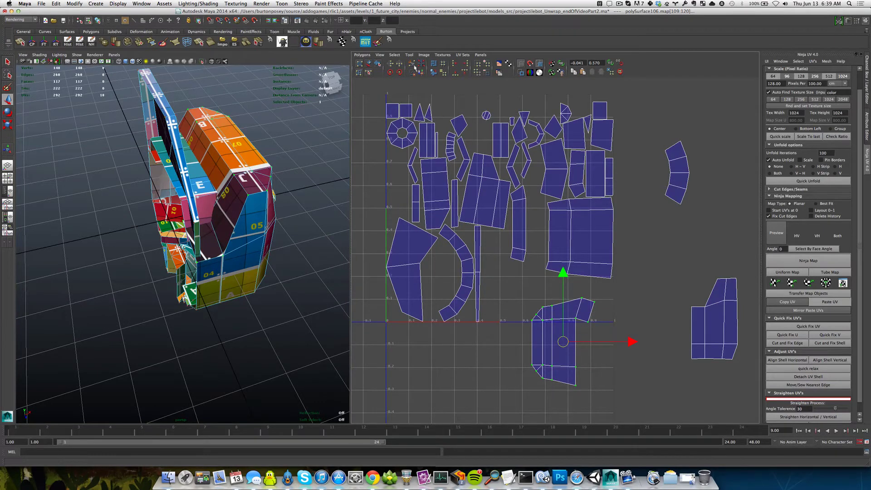
left_click(399, 73)
left_click(399, 73)
left_click(399, 73)
left_click(399, 73)
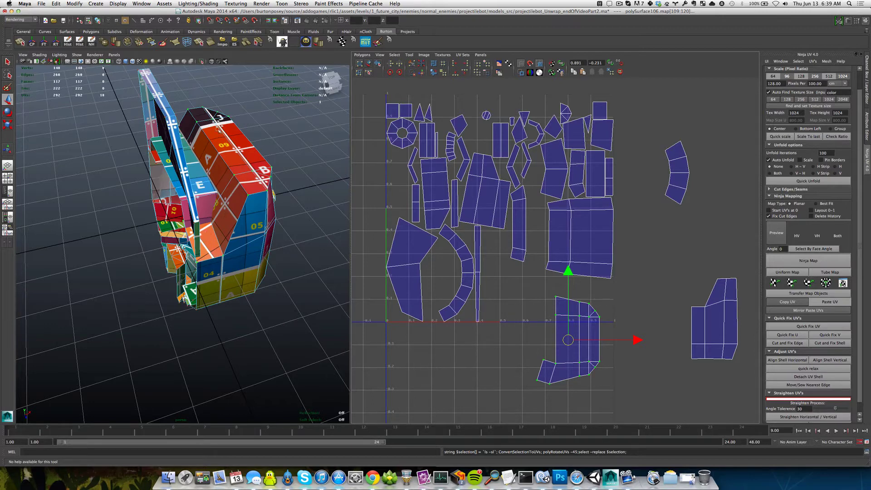
- Select the short border edge at the rotated body shell's upper inner corner and move and sew its small neighbouring piece onto it
left_click(554, 306)
right_click_drag(560, 310, 567, 336)
left_click(556, 308)
middle_click_drag(575, 351, 582, 324, "alt")
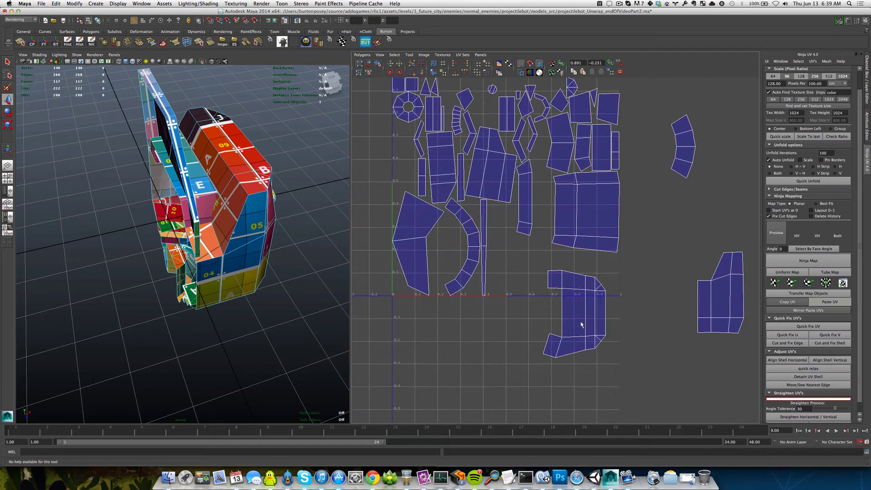
- Find the inner ledge shell behind the body, select its top border edge and move and sew the adjoining small piece
left_click_drag(217, 207, 199, 193, "alt")
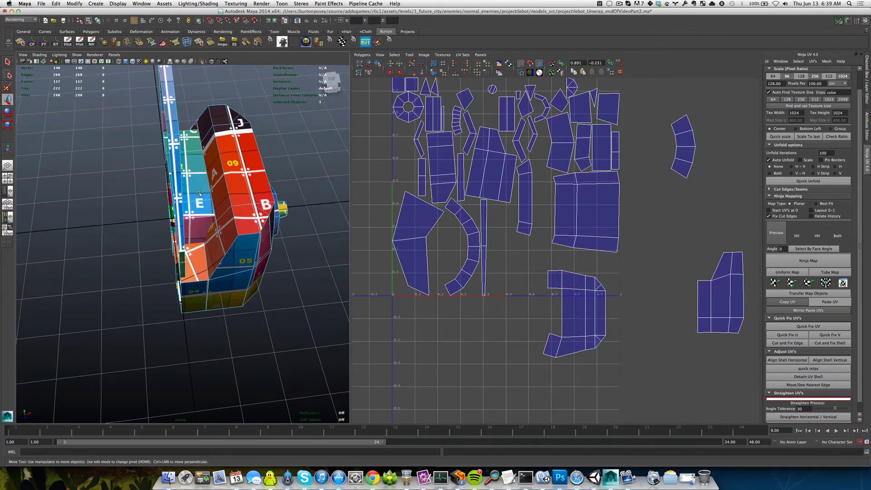
left_click(202, 236)
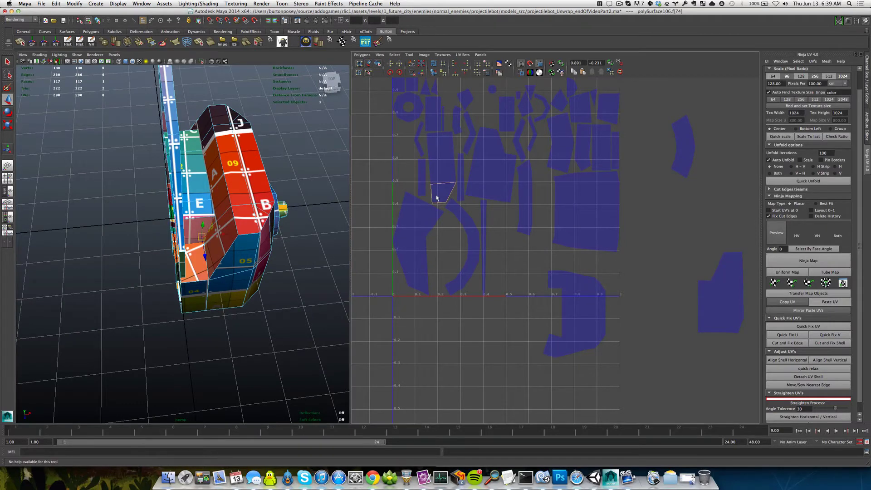
right_click_drag(437, 198, 431, 136)
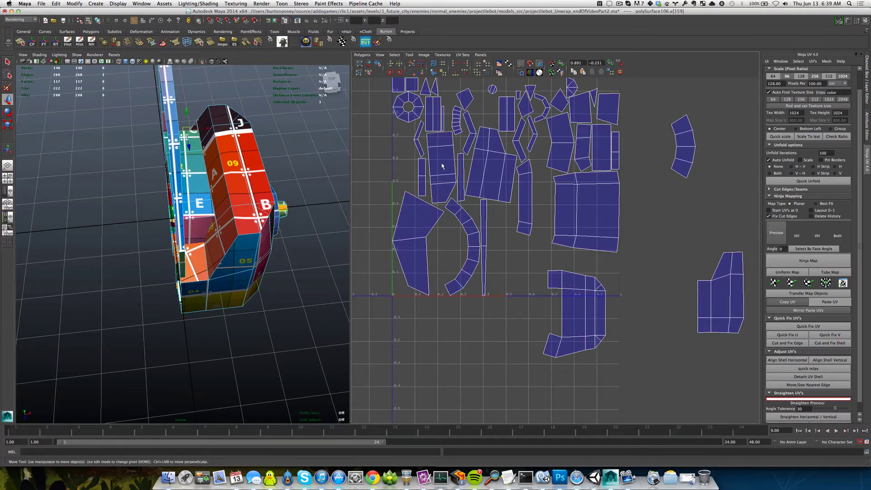
right_click_drag(443, 166, 439, 152, "shift")
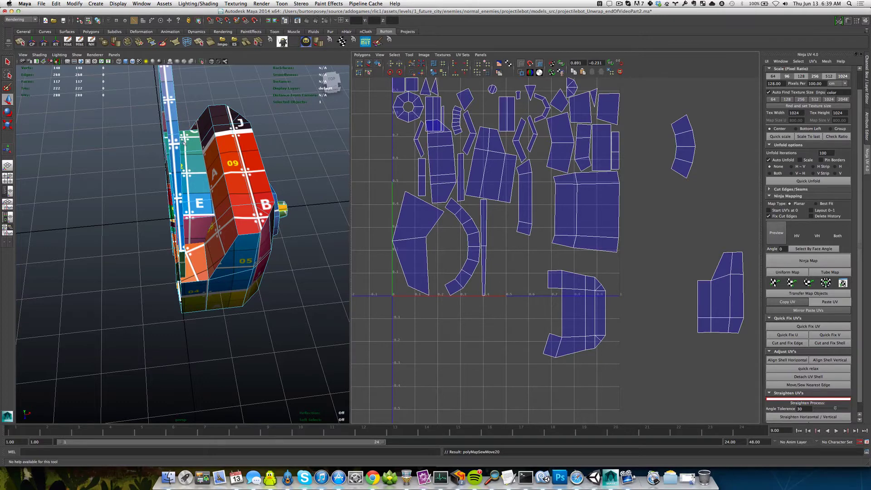
- Align the inner ledge shell vertically by its long border edge and move the whole shell beside the C-shaped body shell
right_click_drag(430, 168, 430, 153)
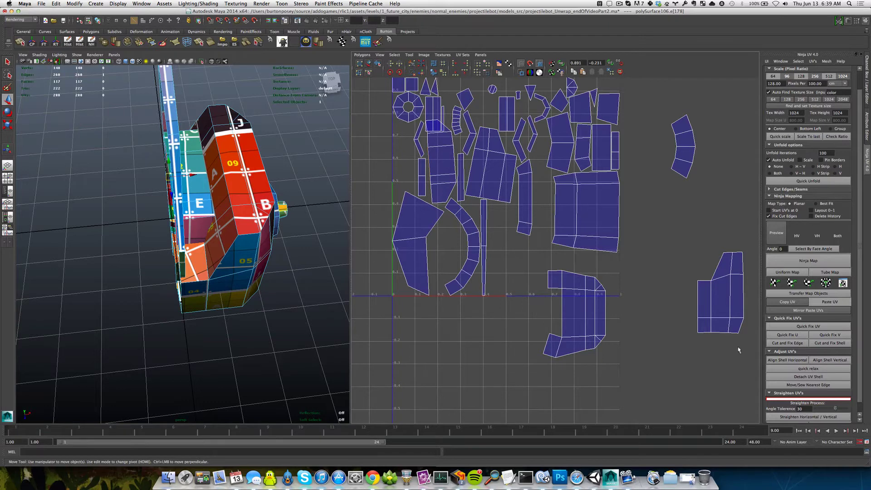
middle_click_drag(400, 294, 414, 288, "alt")
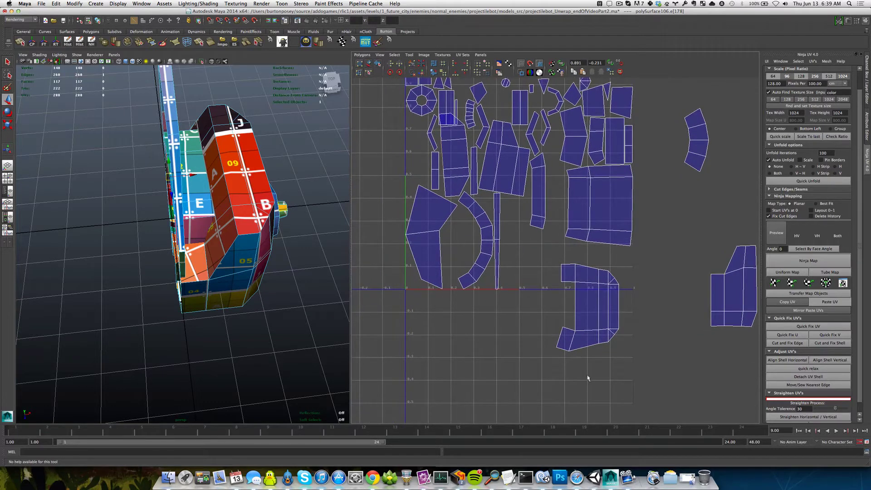
left_click(822, 361)
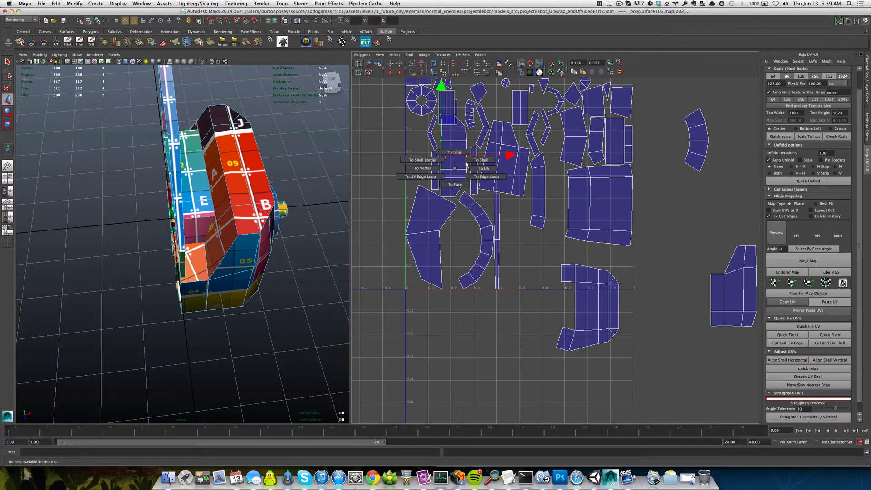
double_click(455, 171)
left_click_drag(443, 157, 543, 307)
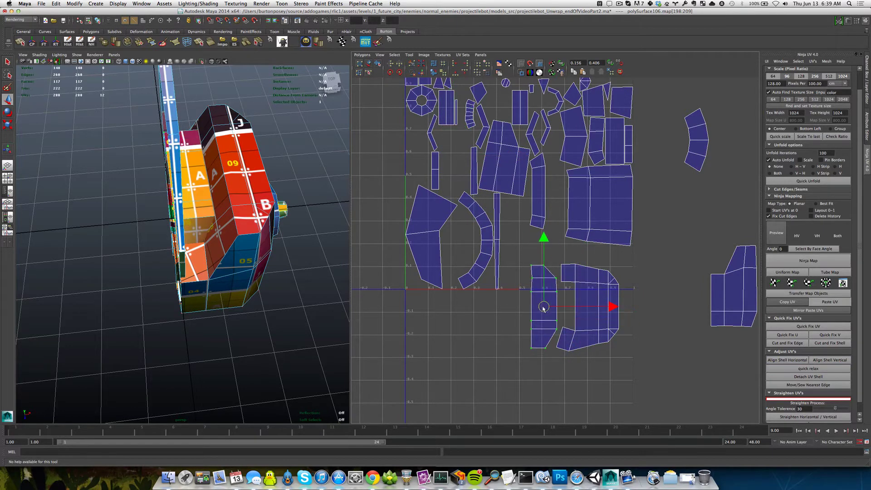
- Select the outer border edge of the large bent panel shell and move and sew it to the long thin strip
middle_click_drag(444, 319, 505, 339, "alt")
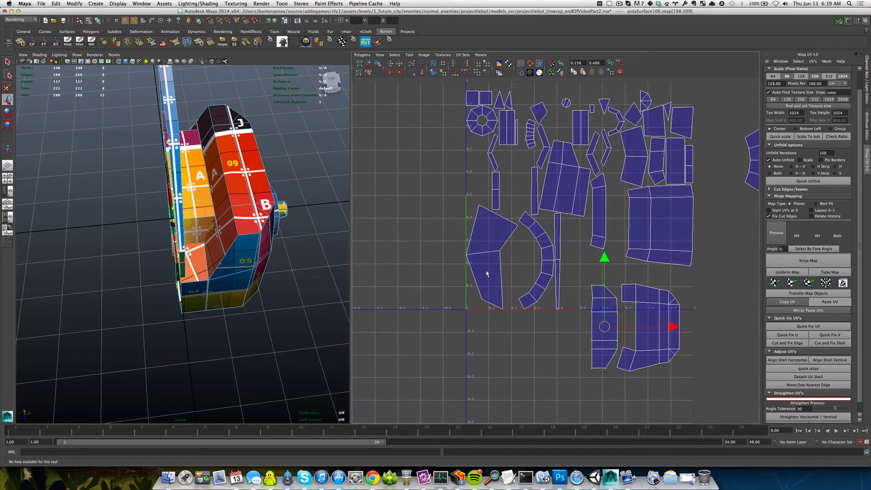
scroll(486, 275, "down", 3)
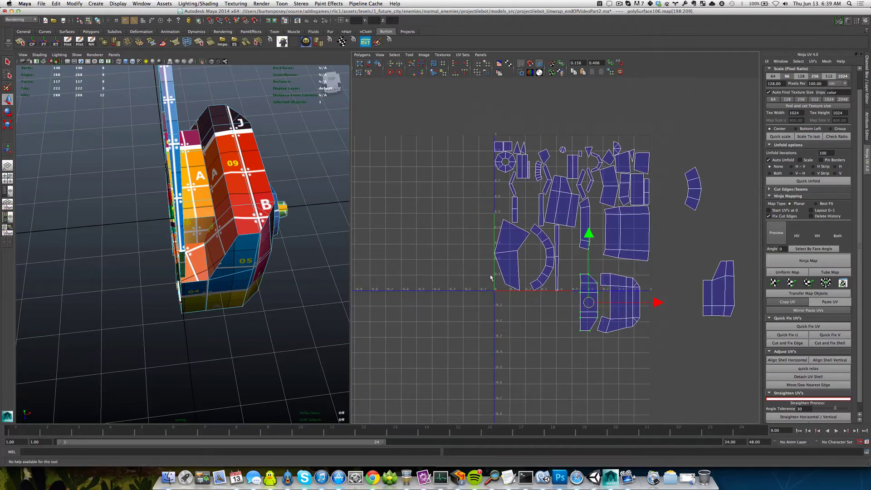
right_click_drag(505, 253, 506, 262)
left_click_drag(264, 240, 188, 231, "alt")
right_click_drag(496, 266, 510, 237)
left_click(507, 268)
right_click_drag(430, 231, 515, 244, "alt")
left_click(468, 233)
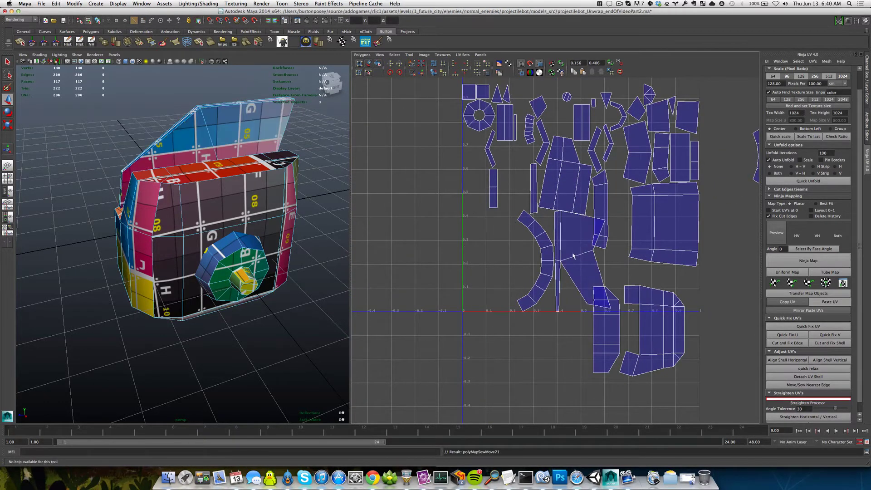
- Select the whole panel shell with its thin strip and move it into the clear space beside the curved strip
right_click_drag(570, 253, 590, 260)
left_click(593, 250)
left_click_drag(583, 262, 452, 270)
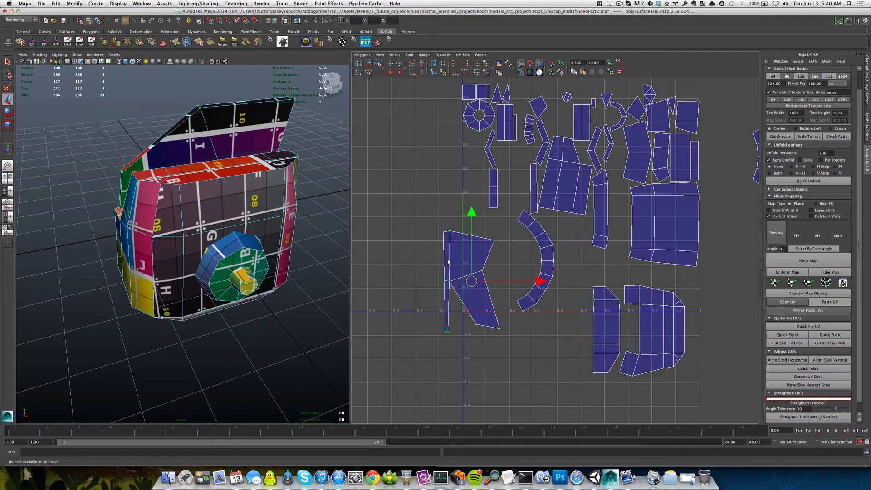
- Examine which faces of the upright panel on the model correspond to the two segments of the thin strip
right_click_drag(448, 261, 447, 276)
left_click(447, 275)
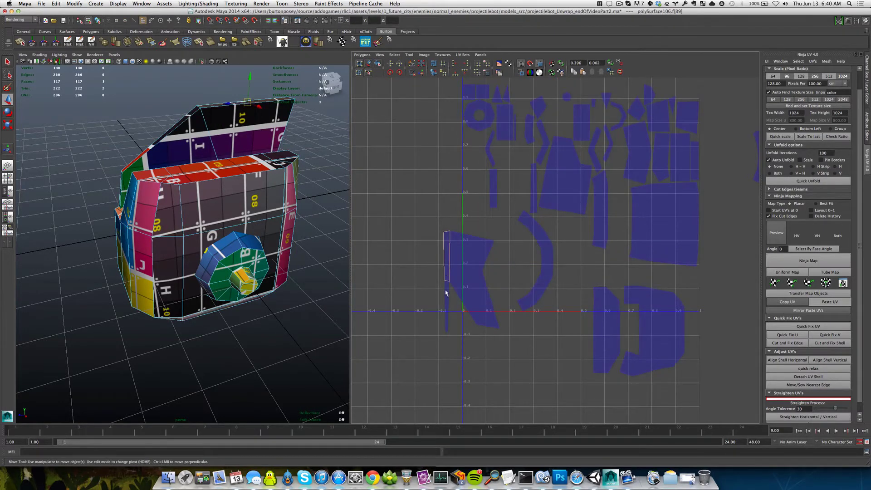
left_click(447, 291)
left_click(447, 264)
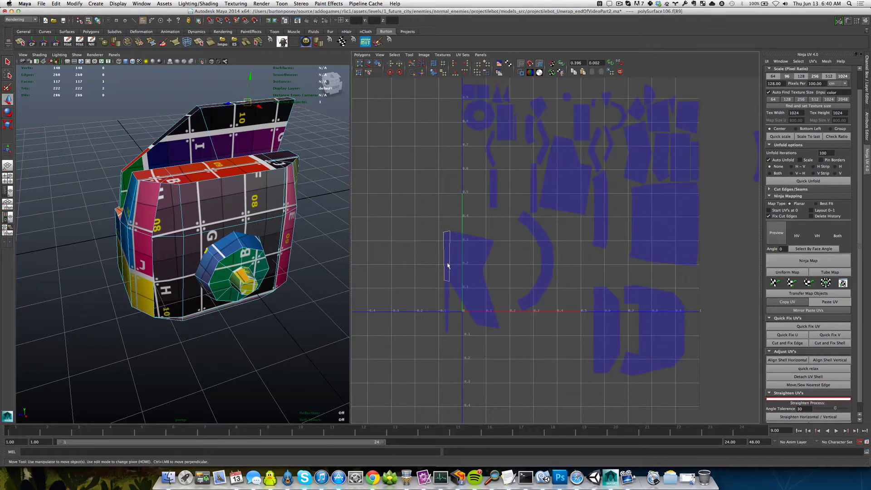
left_click(190, 113)
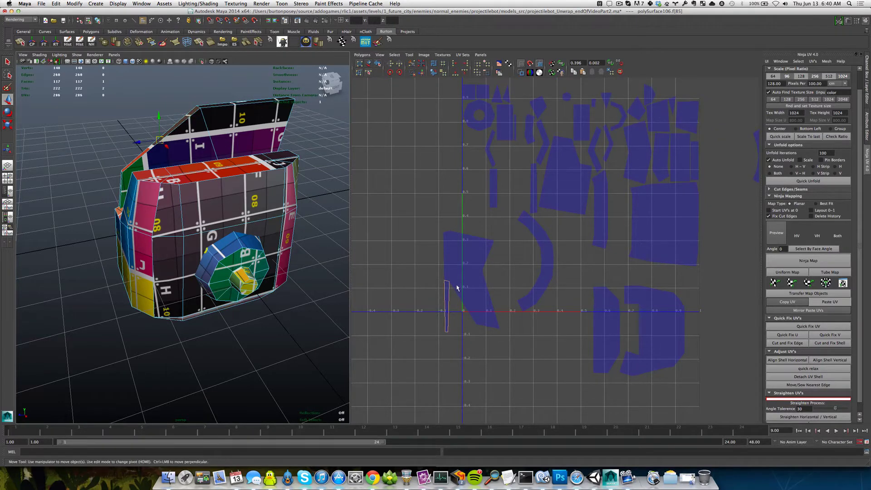
right_click_drag(456, 290, 472, 289)
scroll(468, 292, "down", 3)
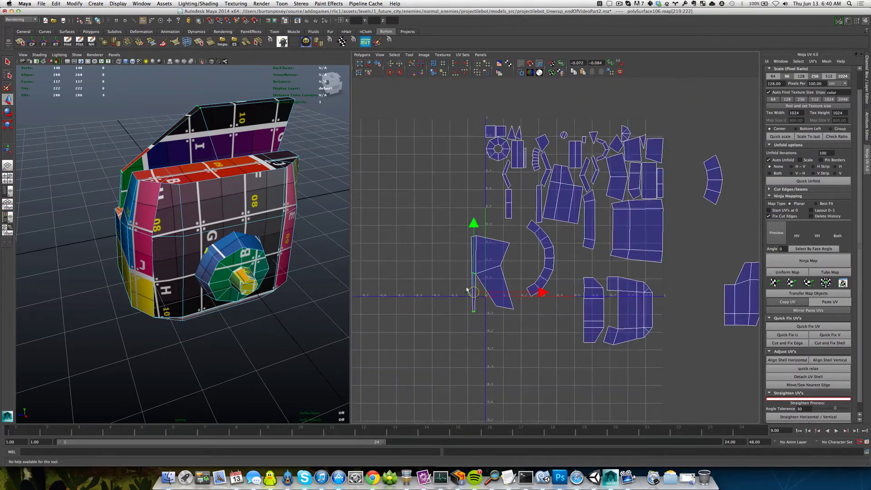
left_click(447, 273)
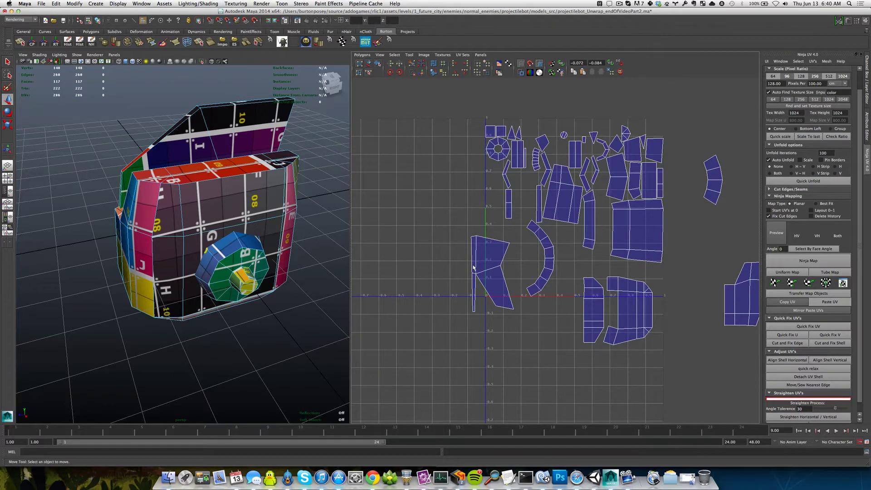
- Align the combined panel shell vertically using the outer border edge of the thin strip as reference
scroll(233, 203, "down", 5)
left_click_drag(233, 202, 278, 194, "alt")
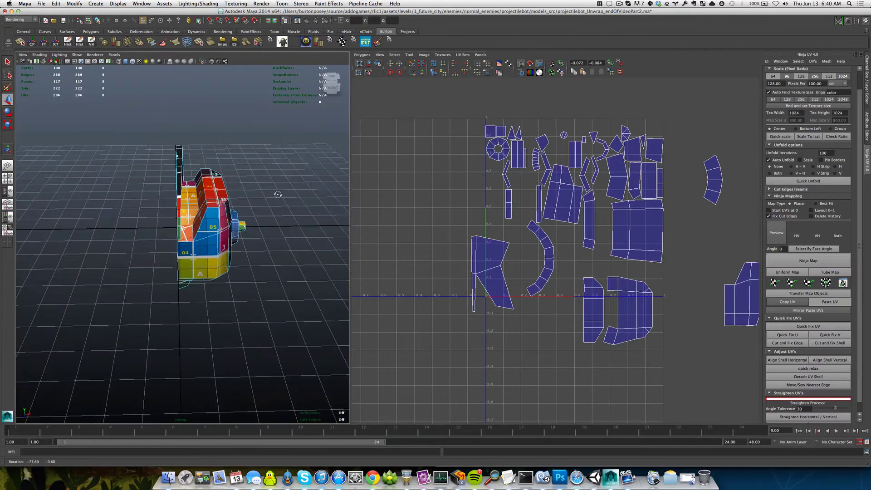
scroll(496, 308, "up", 3)
middle_click_drag(469, 282, 511, 261, "alt")
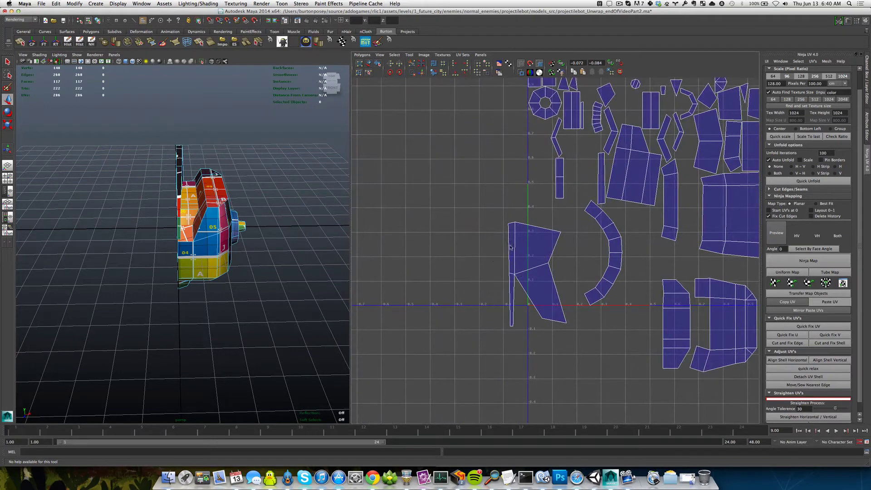
key("w")
left_click(515, 296)
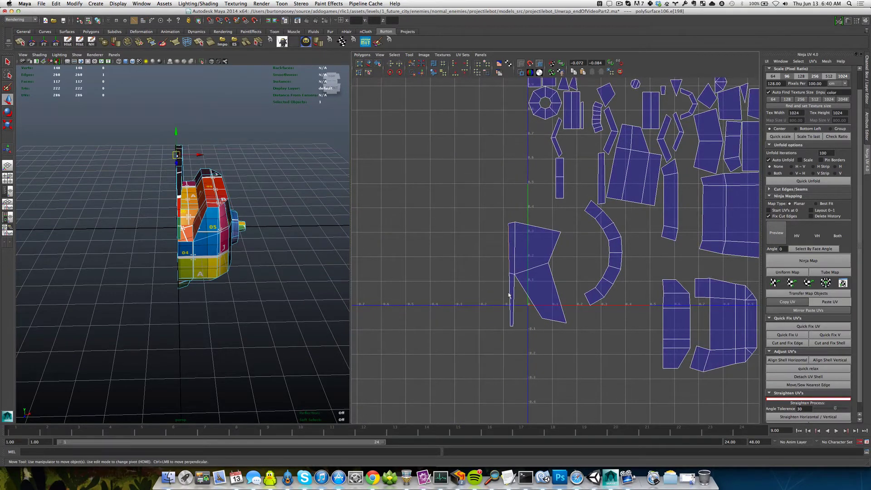
right_click_drag(509, 294, 519, 294)
left_click(825, 361)
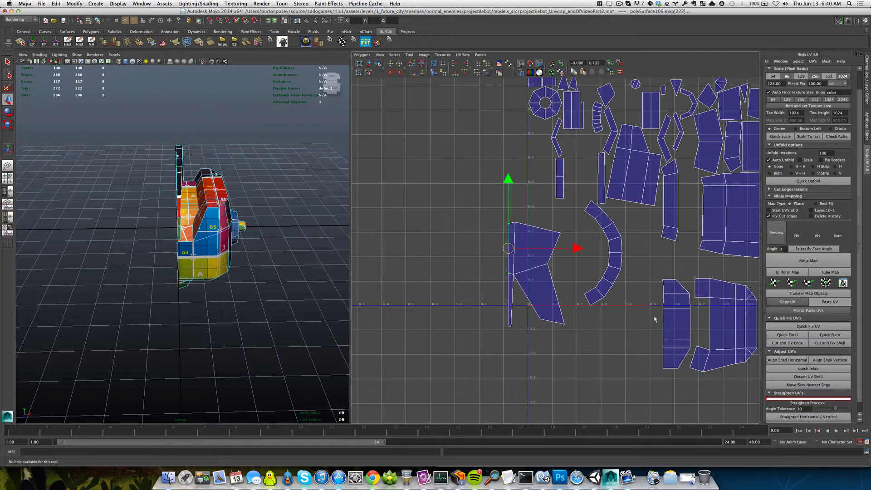
scroll(512, 302, "up", 5)
key("q")
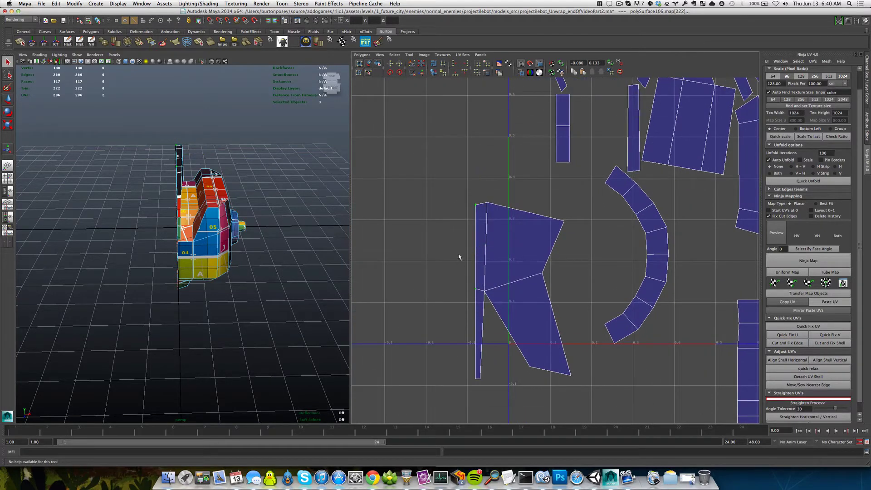
middle_click_drag(521, 345, 538, 326, "alt")
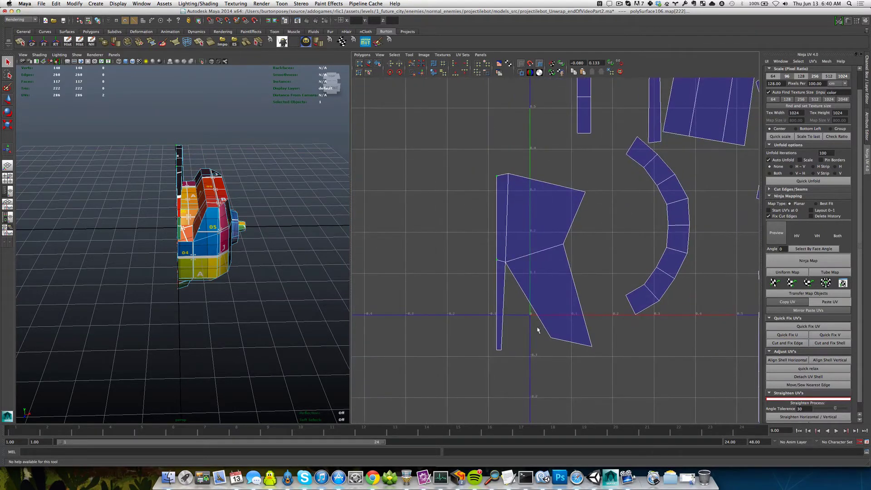
left_click_drag(273, 252, 218, 205, "alt")
left_click_drag(192, 231, 216, 243, "alt")
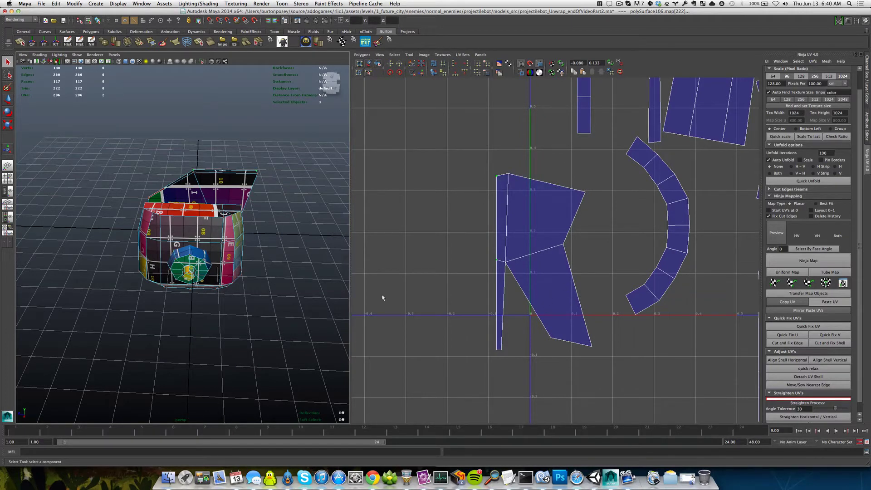
scroll(600, 307, "down", 5)
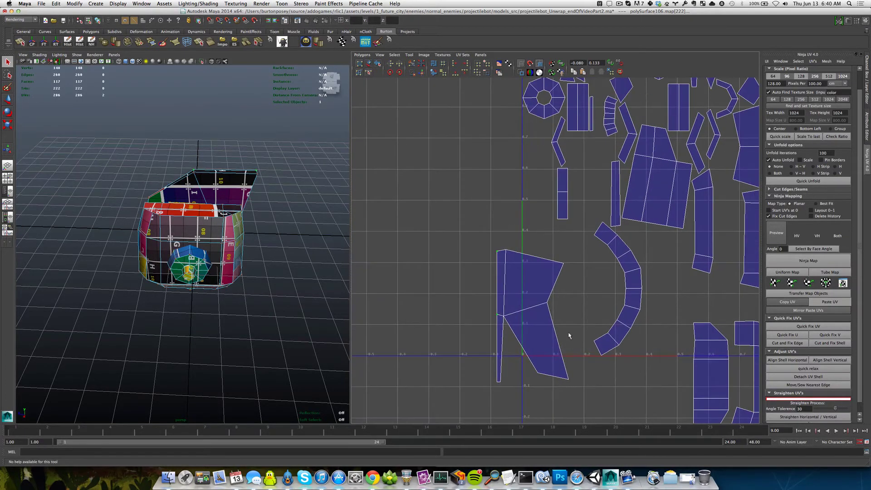
- Select the combined bent panel and thin strip shell and move it into the empty space well outside the UV grid
scroll(533, 351, "up", 3)
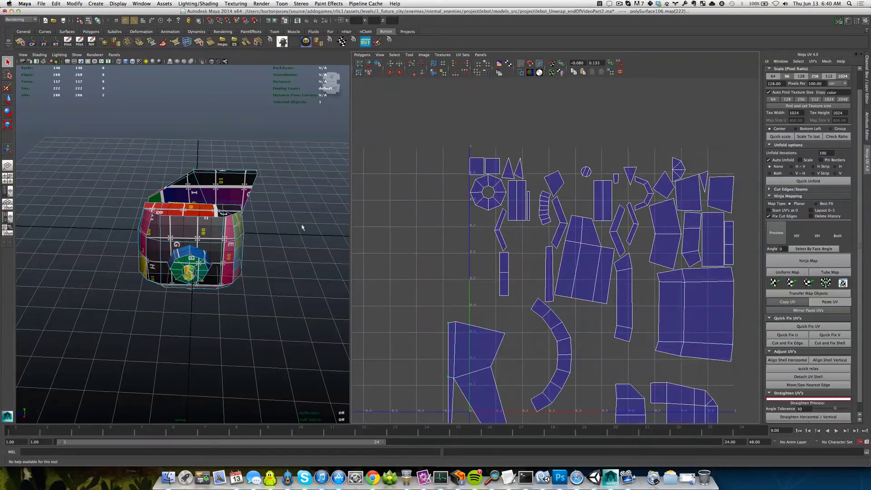
scroll(433, 342, "down", 5)
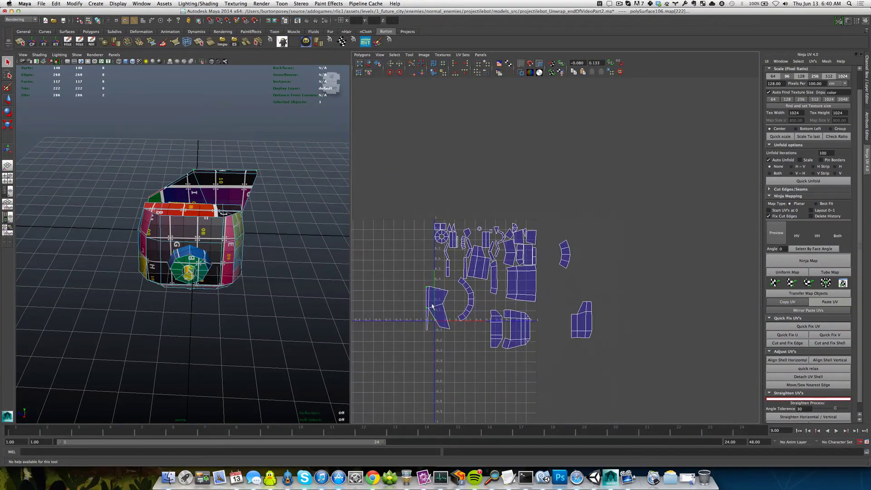
right_click_drag(431, 304, 439, 329)
left_click(428, 309)
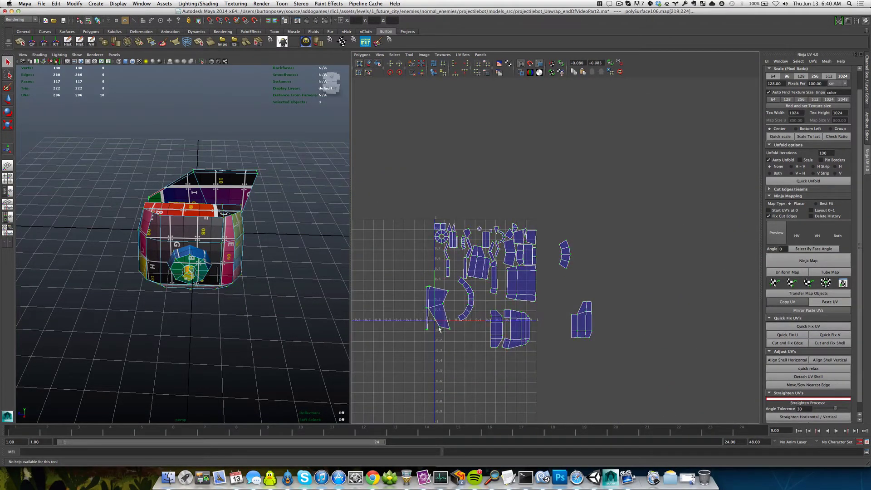
key("w")
left_click_drag(433, 311, 647, 282)
- Select the two body shells below the UV grid and move them out above the set-aside panel shell
left_click_drag(476, 334, 534, 361)
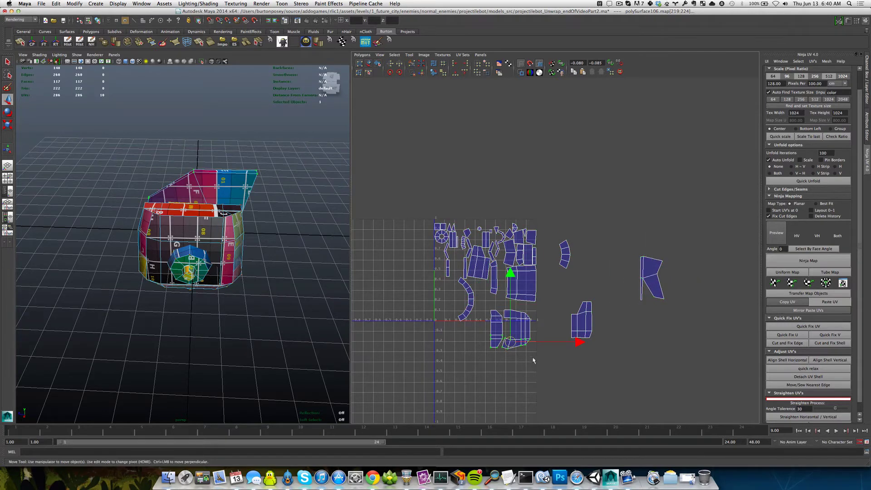
right_click_drag(515, 353, 526, 347, "ctrl")
left_click_drag(509, 332, 641, 221)
- Select the whole large, nearly square body shell and move it outside the grid beside the combined panel shell
scroll(517, 304, "up", 3)
right_click_drag(508, 307, 509, 318)
left_click(510, 303)
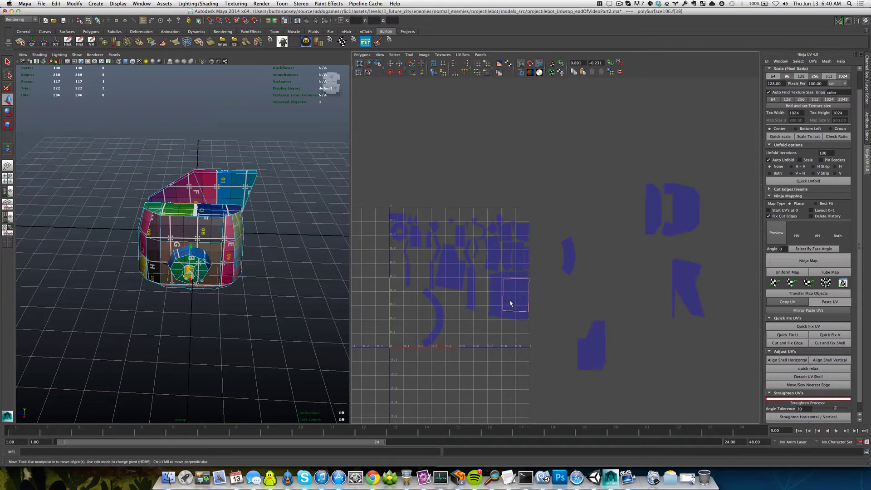
right_click_drag(510, 303, 509, 299, "ctrl")
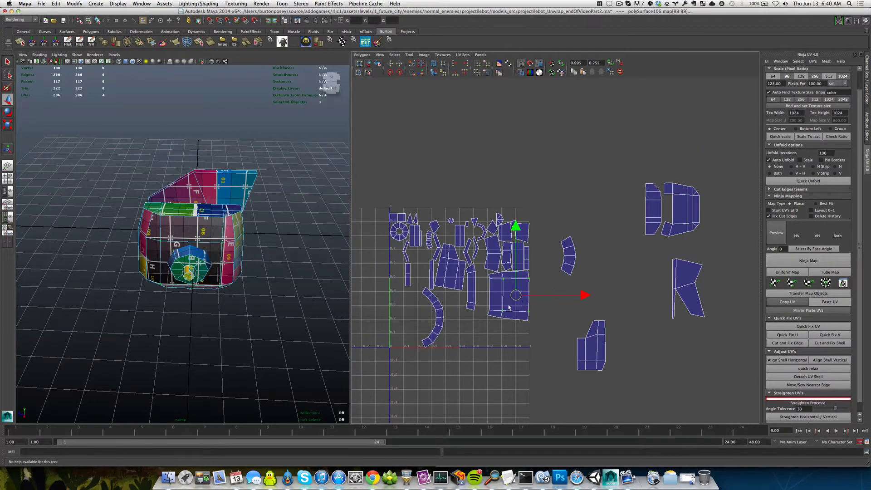
left_click_drag(509, 299, 642, 277)
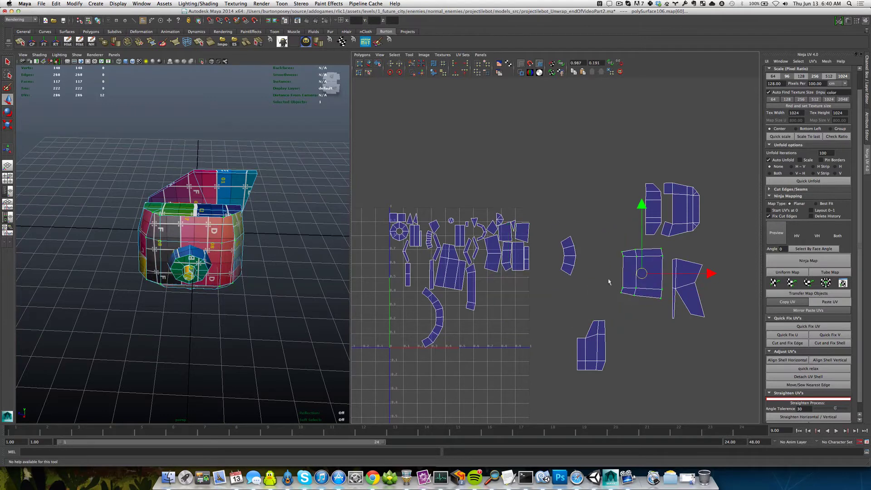
- Select the long curved strip shell belonging to the nozzle's outer side and move it out next to the other set-aside shells
right_click_drag(212, 280, 231, 297, "alt")
left_click_drag(230, 297, 254, 271, "alt")
right_click_drag(259, 249, 257, 231)
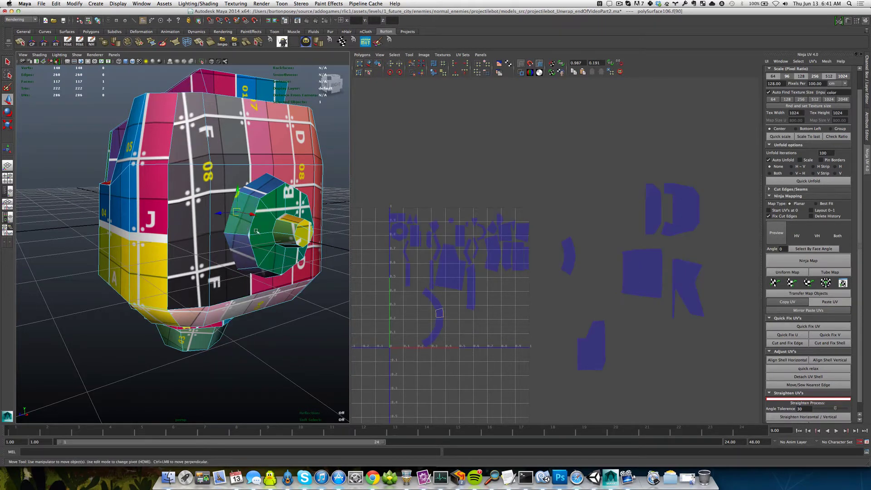
right_click_drag(428, 314, 439, 311)
left_click_drag(432, 310, 446, 331)
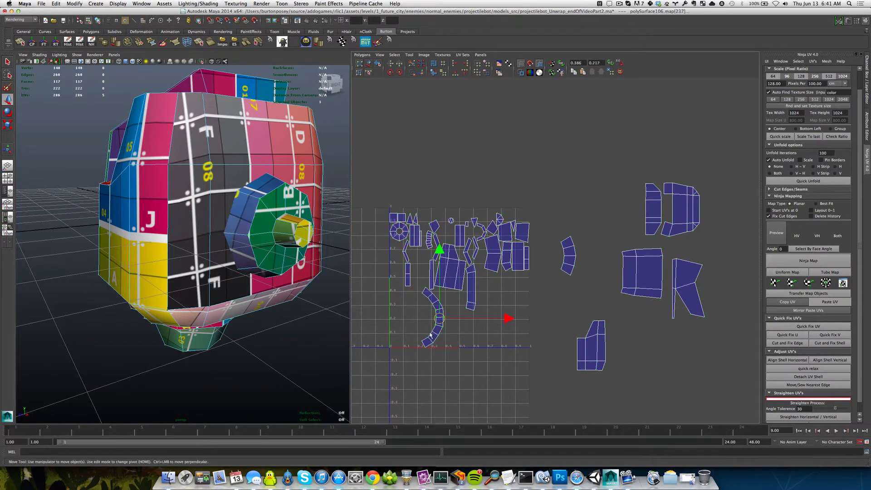
right_click_drag(432, 333, 458, 319, "ctrl")
left_click_drag(431, 318, 615, 217)
- Select the small curved strip shell and unfold it with Pin UVs enabled and set to pin unselected UVs
scroll(410, 264, "up", 3)
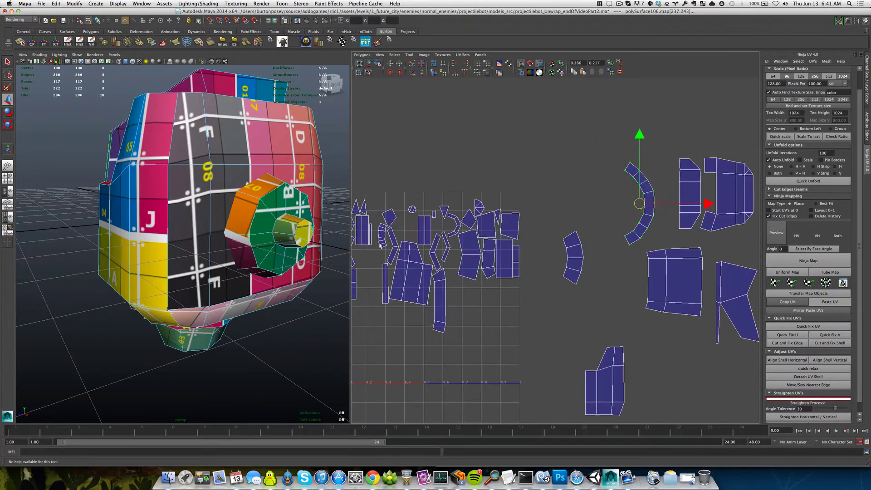
scroll(380, 246, "up", 5)
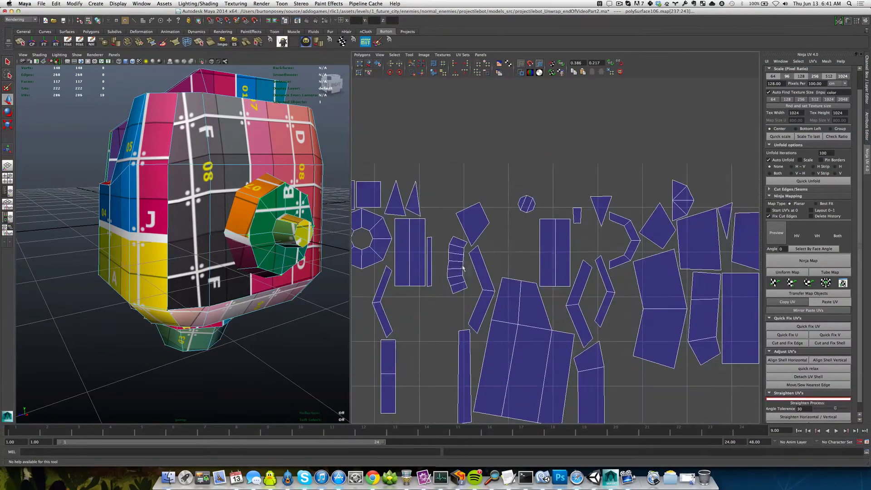
right_click_drag(460, 262, 487, 262)
left_click_drag(448, 258, 454, 267)
right_click_drag(450, 275, 492, 255, "ctrl")
scroll(458, 271, "down", 1)
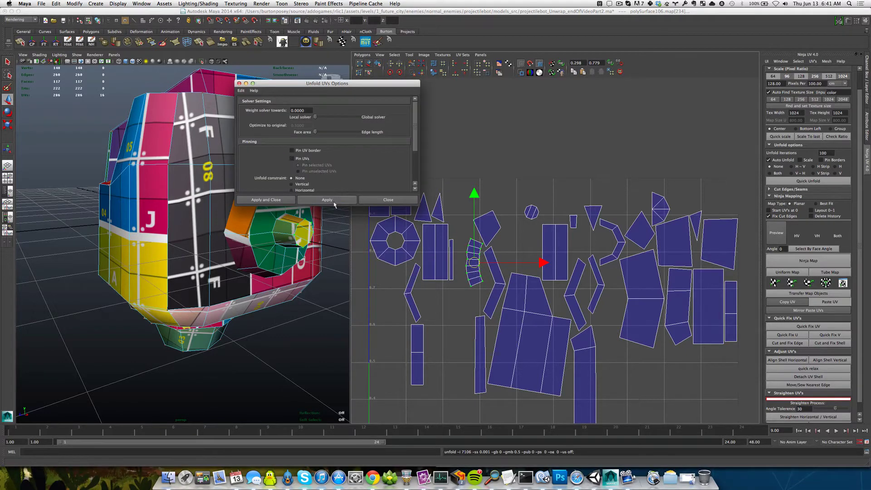
left_click(335, 201)
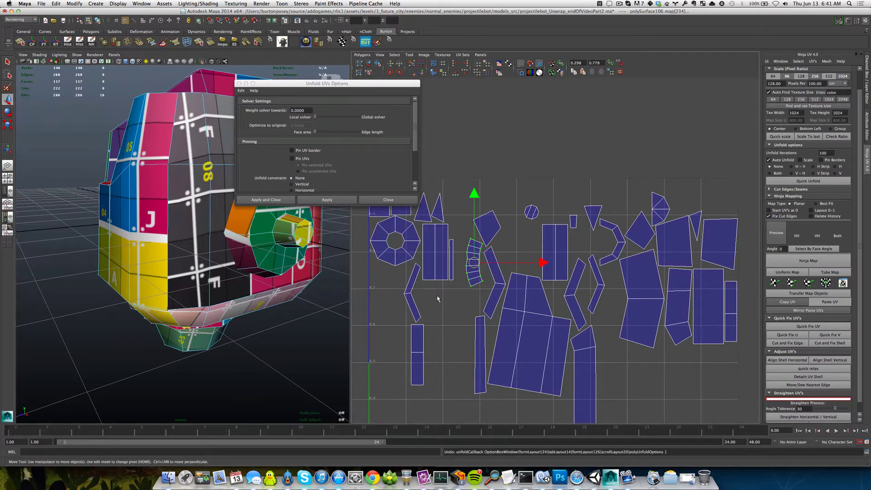
left_click(293, 159)
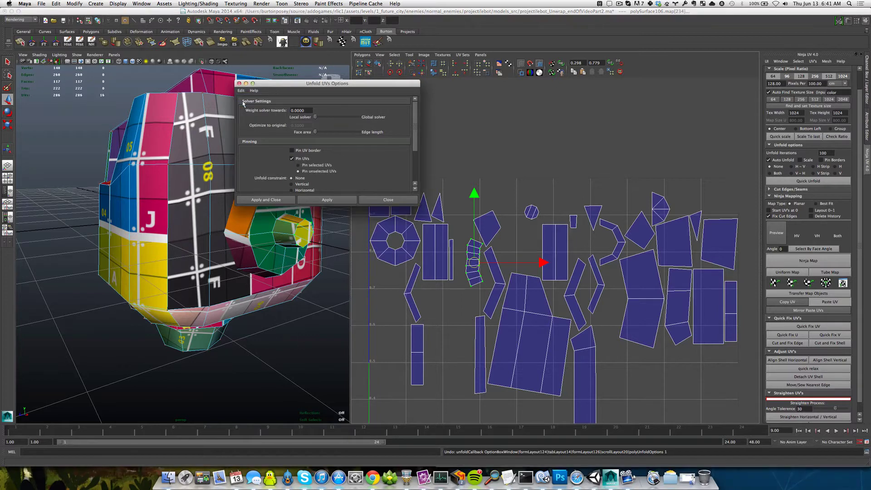
left_click(326, 200)
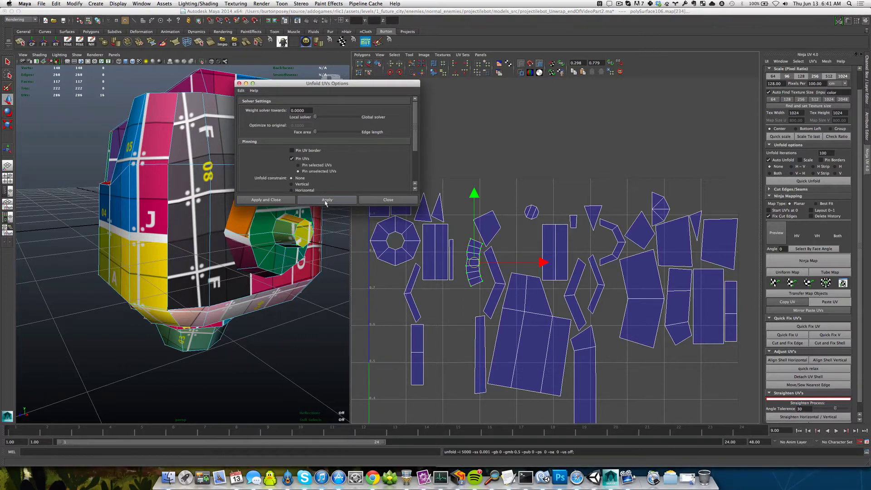
scroll(317, 248, "down", 4)
left_click(379, 203)
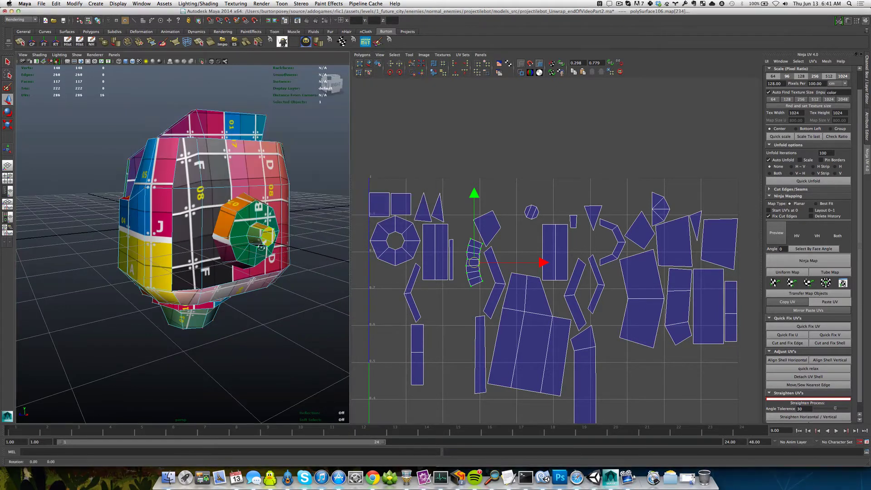
- Try to shift single UVs on the middle edge of the small curved strip horizontally
left_click_drag(289, 300, 286, 277, "alt")
scroll(412, 305, "up", 4)
middle_click_drag(416, 268, 470, 257, "alt")
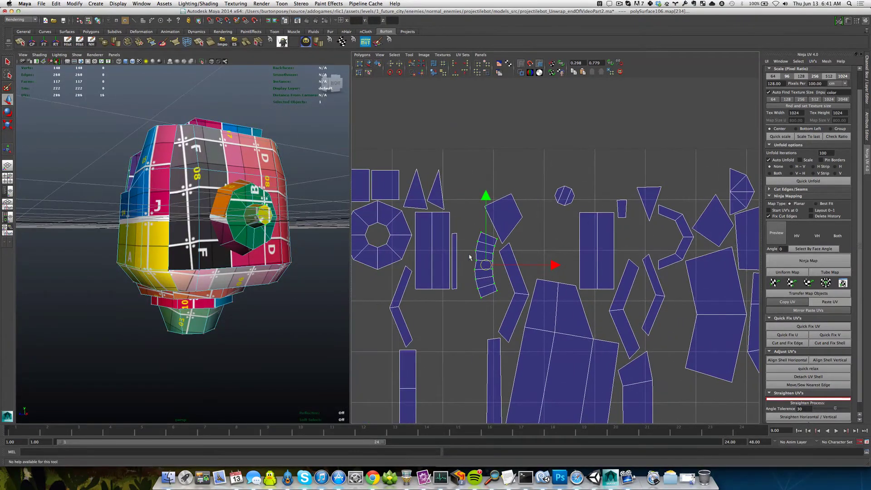
right_click_drag(477, 264, 499, 263)
left_click(477, 260)
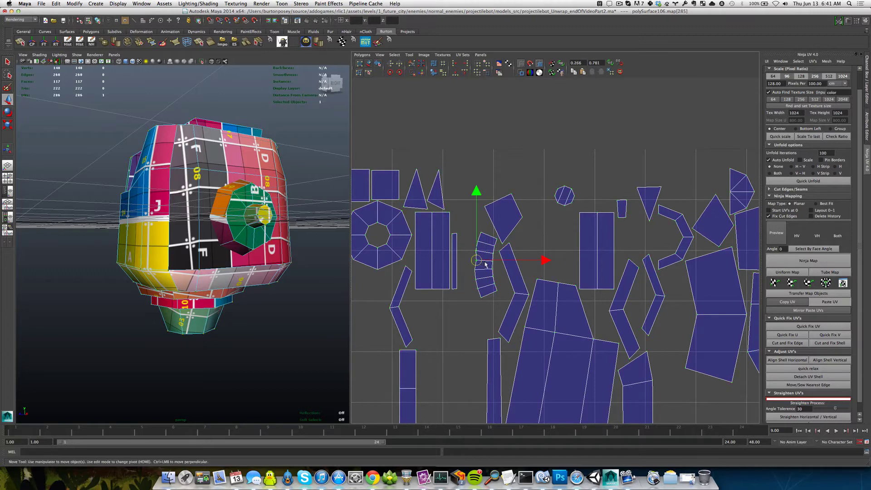
left_click_drag(543, 259, 554, 263)
left_click(493, 261)
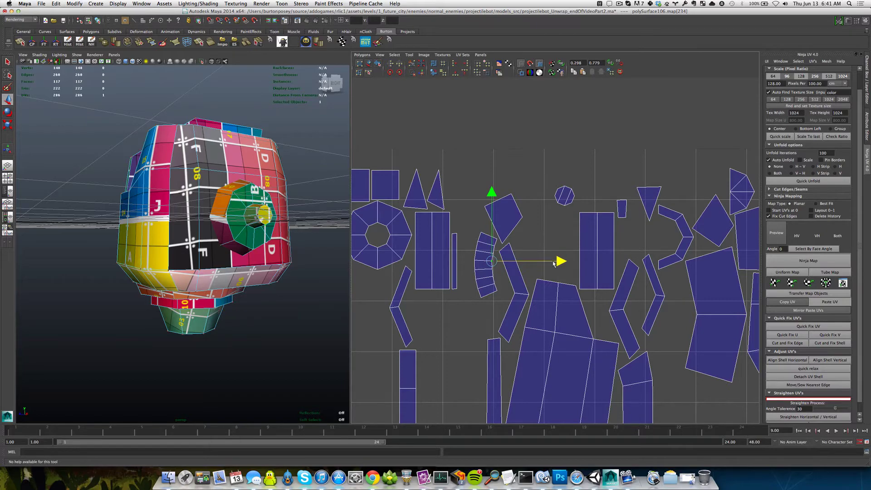
- Select all faces of the round nozzle piece on the model and isolate them in the viewport
key("q")
scroll(544, 263, "up", 1)
left_click_drag(254, 243, 286, 266, "alt")
scroll(283, 247, "up", 2)
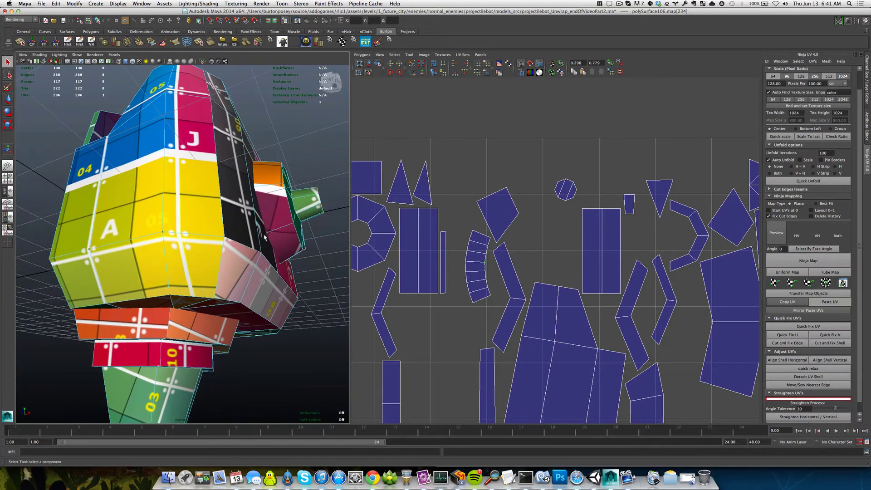
right_click_drag(272, 232, 279, 250)
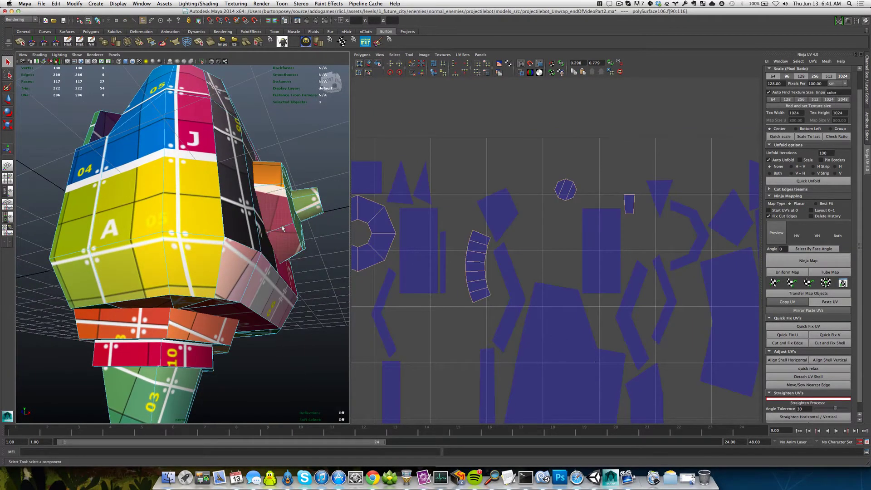
key("ctrl+1")
- Select the vertices along the nozzle's back rim and show the isolated piece side-on in an orthographic view
left_click_drag(286, 223, 370, 286, "alt")
left_click_drag(290, 276, 265, 255, "alt")
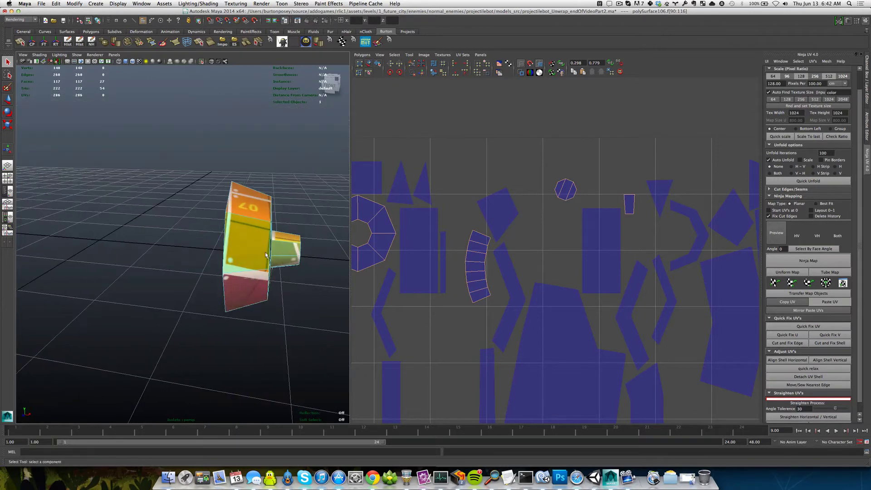
right_click_drag(254, 264, 225, 266)
left_click_drag(225, 266, 242, 264, "alt")
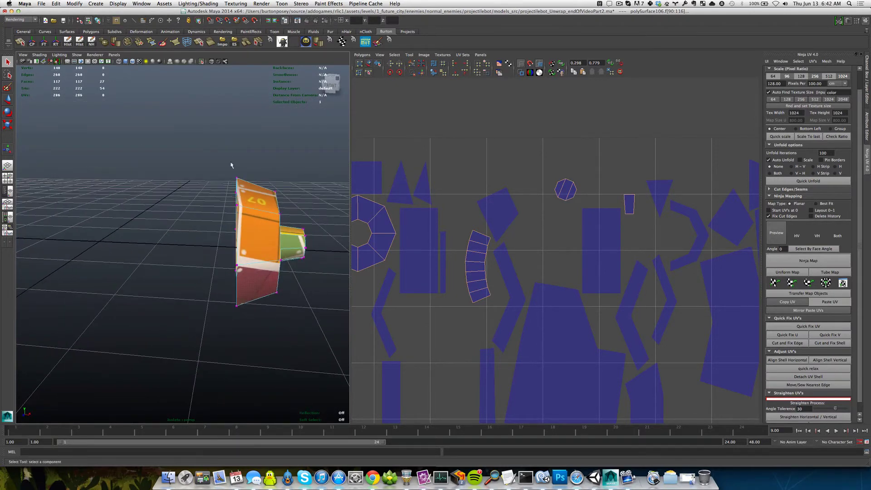
left_click_drag(228, 156, 245, 288)
key("space")
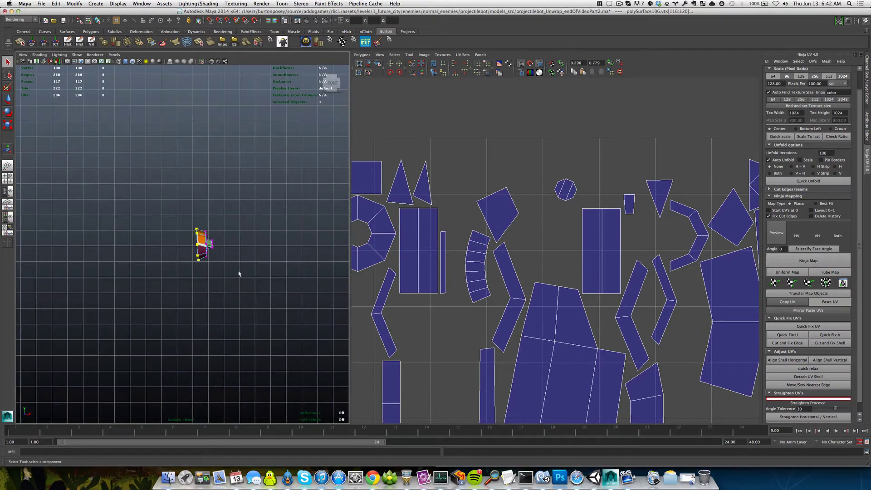
scroll(203, 248, "up", 2)
scroll(202, 247, "up", 4)
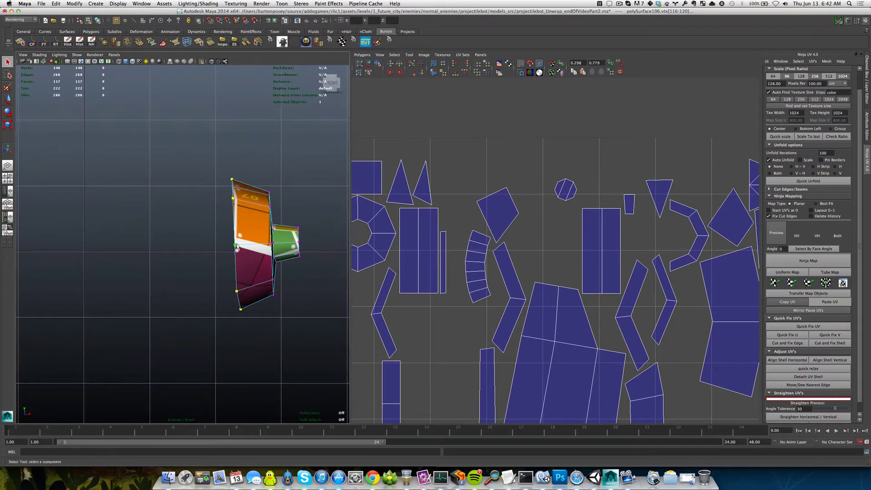
- Snap the nozzle's back rim vertices onto one flat vertical plane and rotate them slightly to restore a small tilt
key("w")
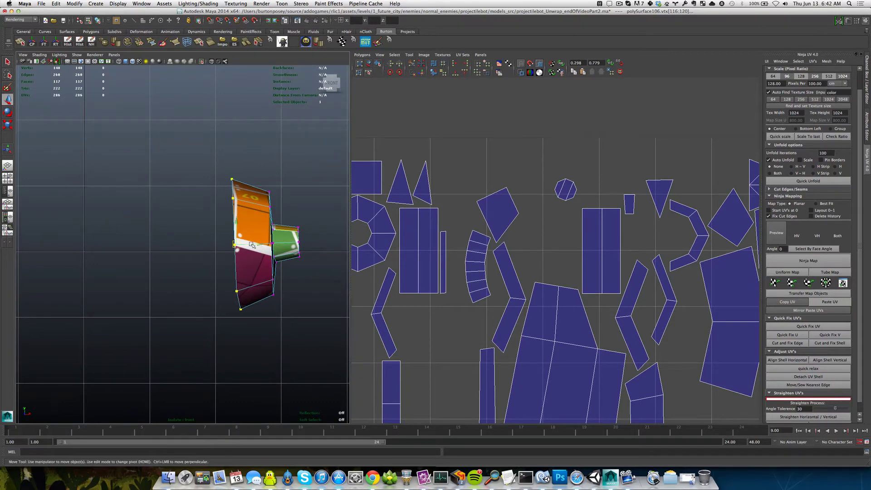
mouse_move(252, 244)
left_mouse_down()
mouse_move(238, 245)
mouse_move(257, 251)
left_mouse_up()
key("z")
mouse_move(250, 245)
left_mouse_down()
mouse_move(261, 245)
mouse_move(193, 245)
mouse_move(259, 246)
left_mouse_up()
key("x")
key("r")
key("w")
key("e")
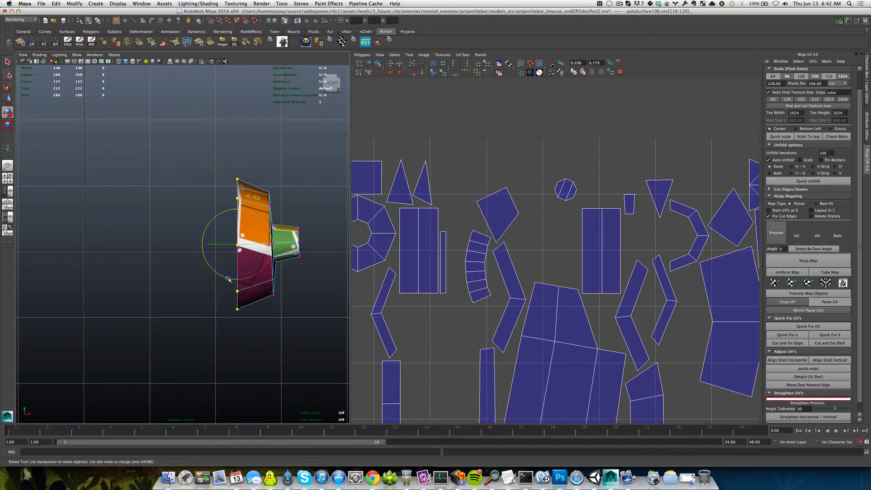
left_click_drag(228, 278, 229, 279)
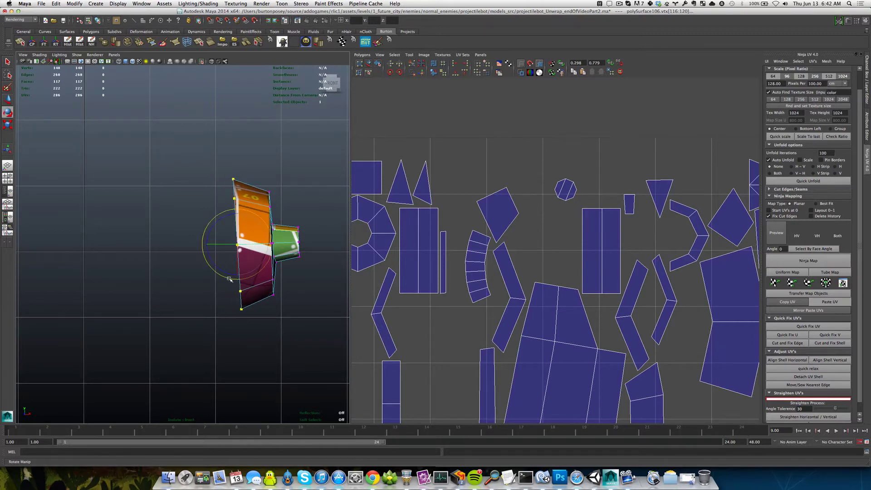
- Return to object mode and turn off the isolation to show the entire robot model
key("q")
key("F8")
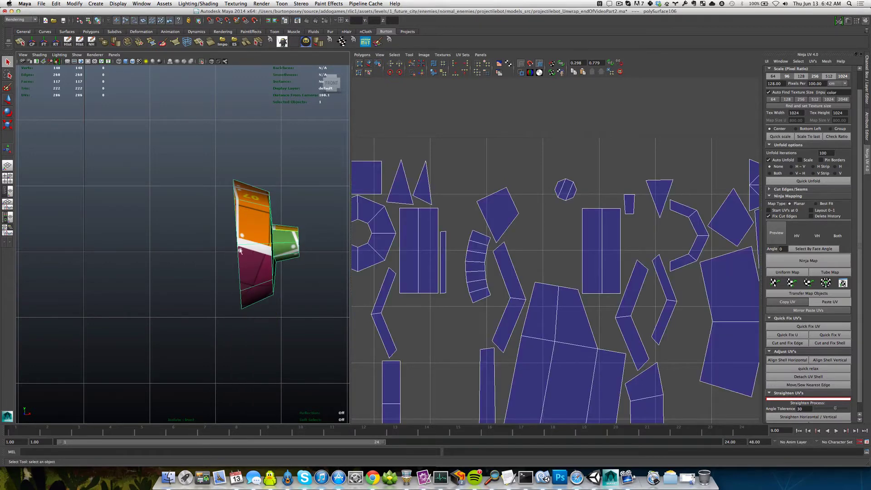
key("shift+i")
key("shift+i")
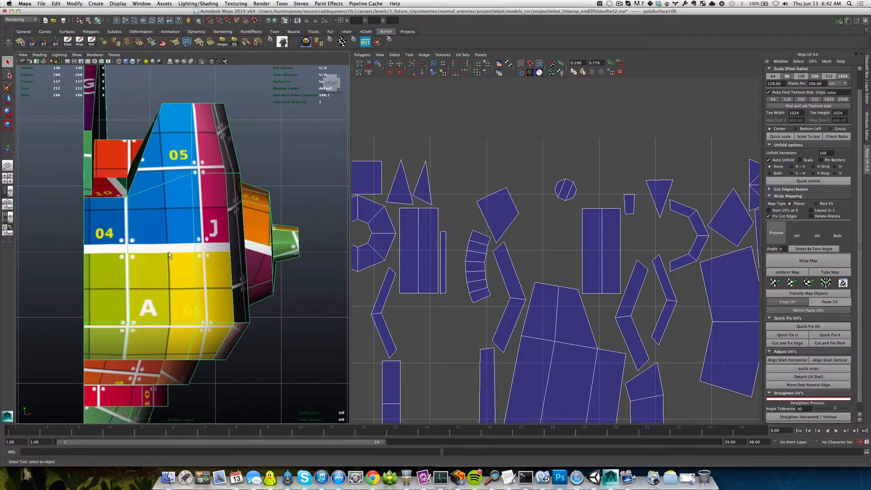
- Frame the model in the perspective view, clear the selection and save the scene
key("f")
left_click_drag(268, 250, 189, 235, "alt")
key("space")
key("f")
left_click_drag(248, 252, 243, 281, "alt")
left_click(249, 307)
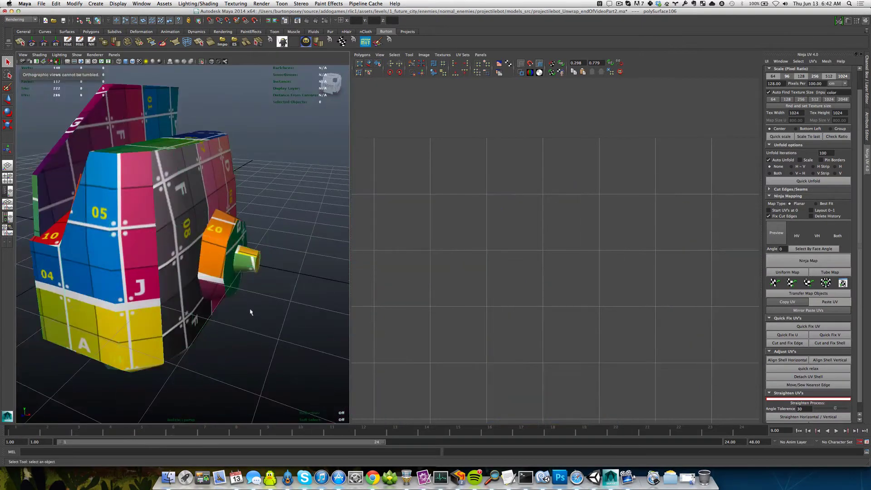
key("ctrl+s")
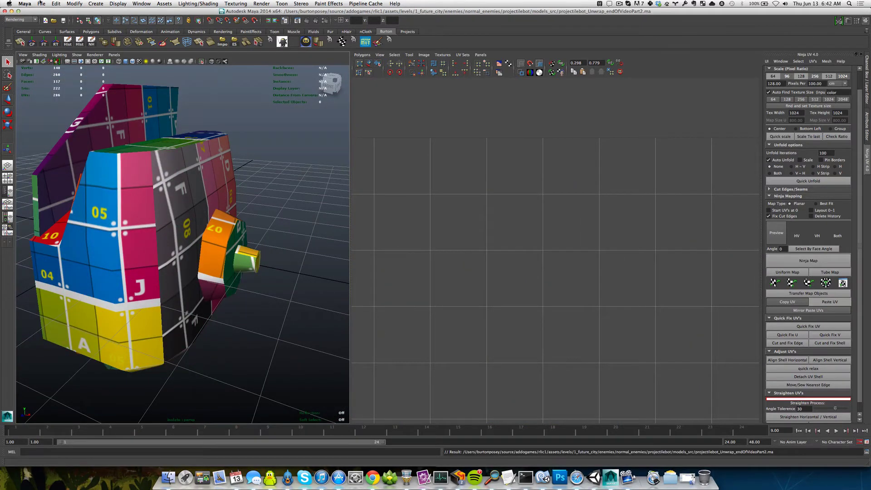
- Select the small curved strip shell on the robot's UV layout, unfold it again and check the nozzle on the model
left_click(238, 278)
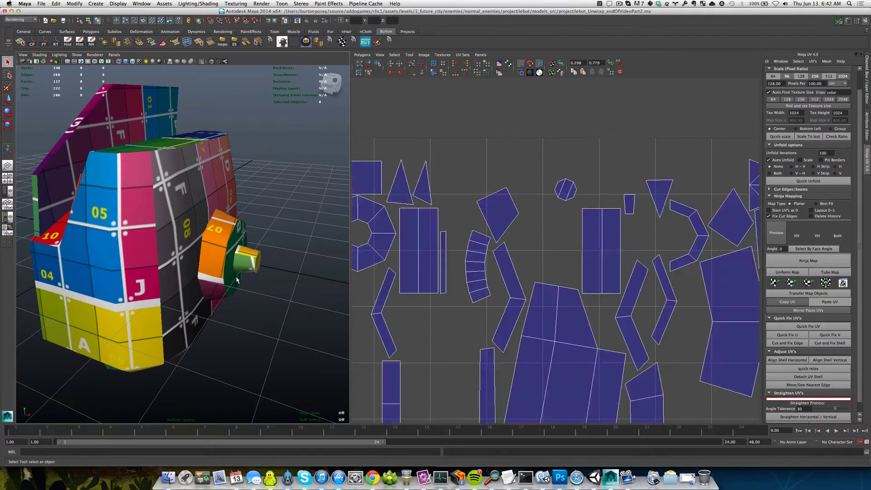
mouse_move(475, 266)
right_mouse_down()
mouse_move(497, 266)
mouse_move(470, 290)
mouse_move(470, 266)
right_mouse_up()
left_click(467, 262)
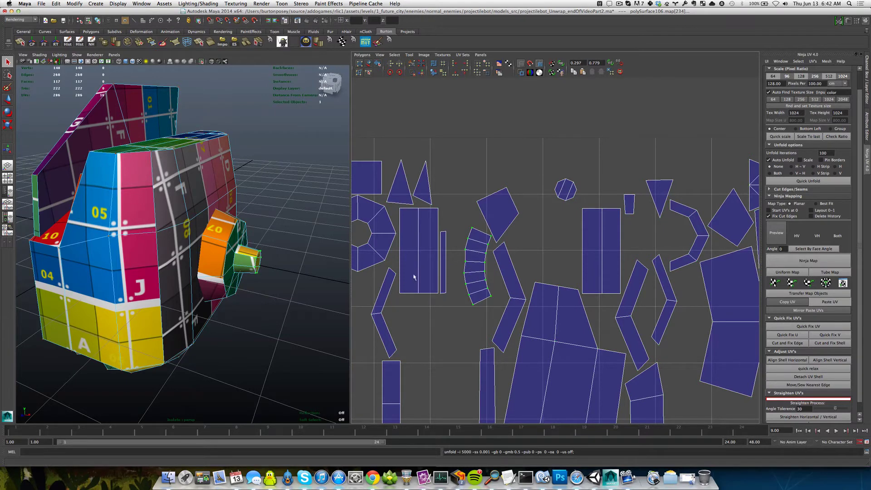
left_click_drag(338, 280, 224, 260, "alt")
scroll(499, 295, "down", 3)
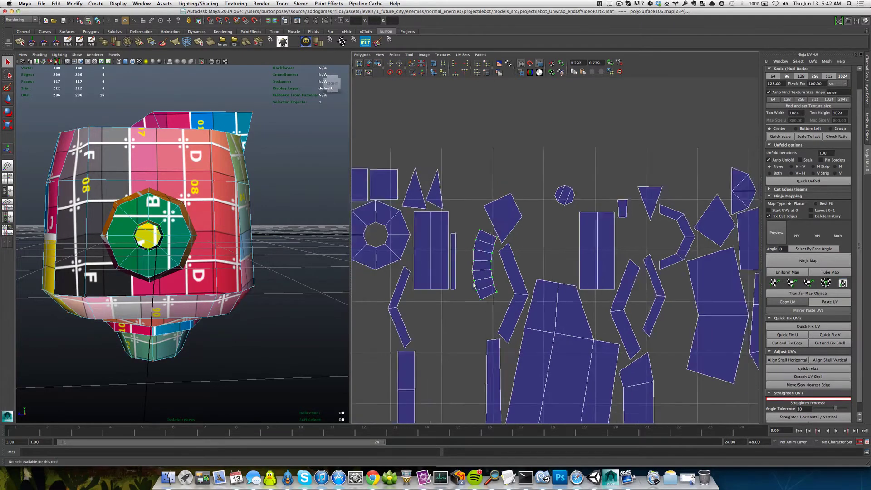
- Move the small curved strip shell out of the UV square, near the shells already set aside
scroll(500, 296, "down", 3)
key("w")
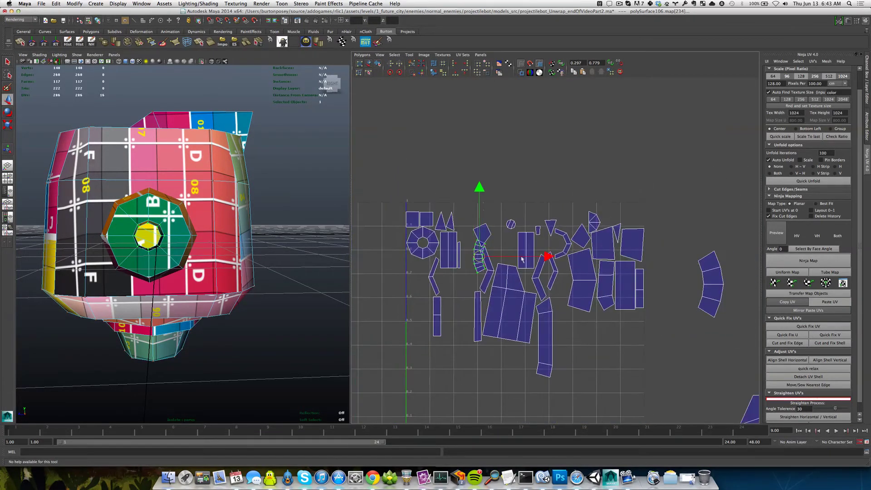
middle_click_drag(491, 271, 746, 340)
scroll(371, 266, "up", 2)
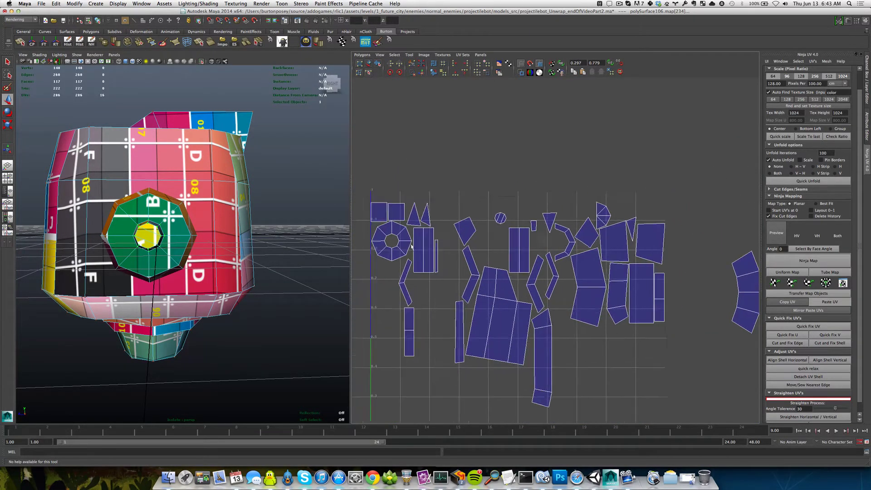
- Set the octagonal nozzle ring shell aside outside the UV square, with the small circle shell placed in its centre
left_click_drag(426, 229, 441, 246)
key("shift+period")
scroll(452, 254, "down", 4)
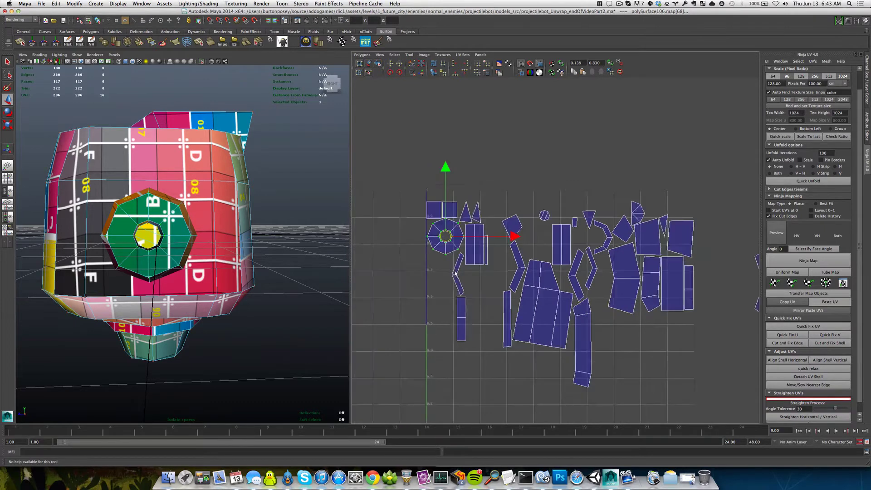
scroll(544, 297, "down", 5)
middle_click_drag(565, 291, 533, 310, "alt")
scroll(512, 305, "up", 5)
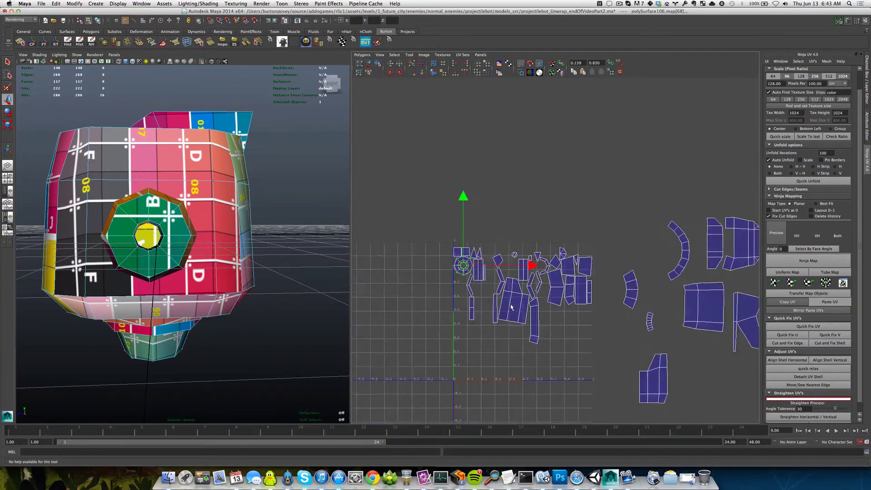
left_click_drag(398, 277, 665, 215)
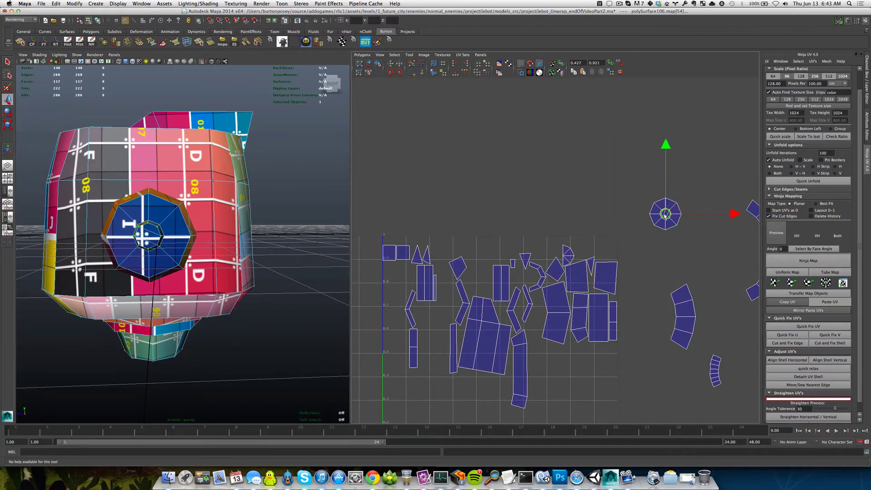
left_click(697, 183)
scroll(527, 245, "up", 2)
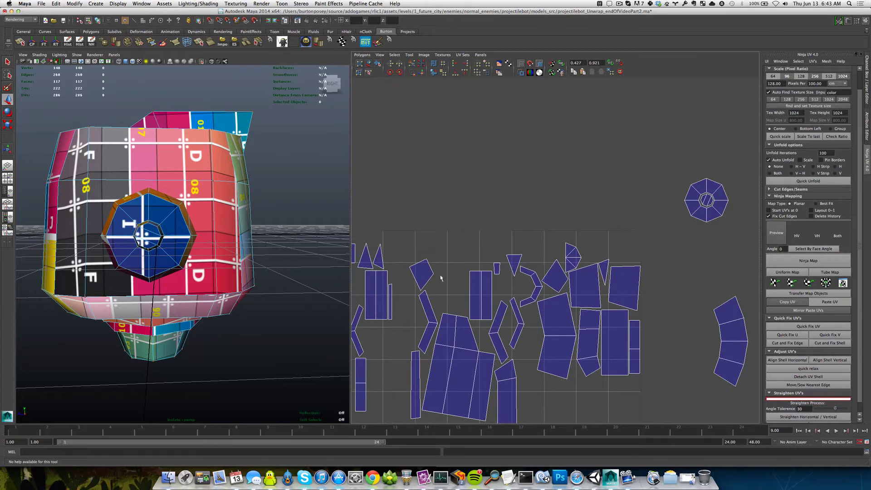
- Locate the two small triangle shells on the robot's underside and select their faces on the model
middle_click_drag(440, 278, 497, 228, "alt")
left_click_drag(196, 235, 233, 236, "alt")
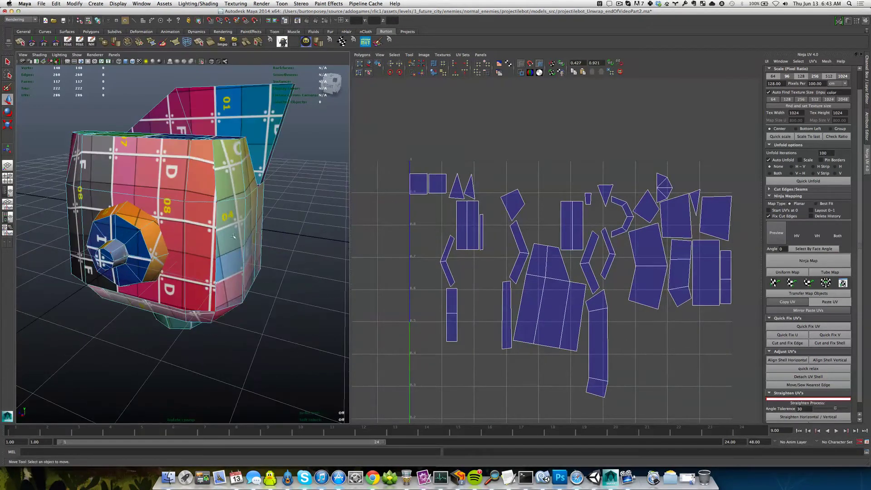
left_click(460, 185)
left_click_drag(178, 265, 167, 241, "alt")
key("f")
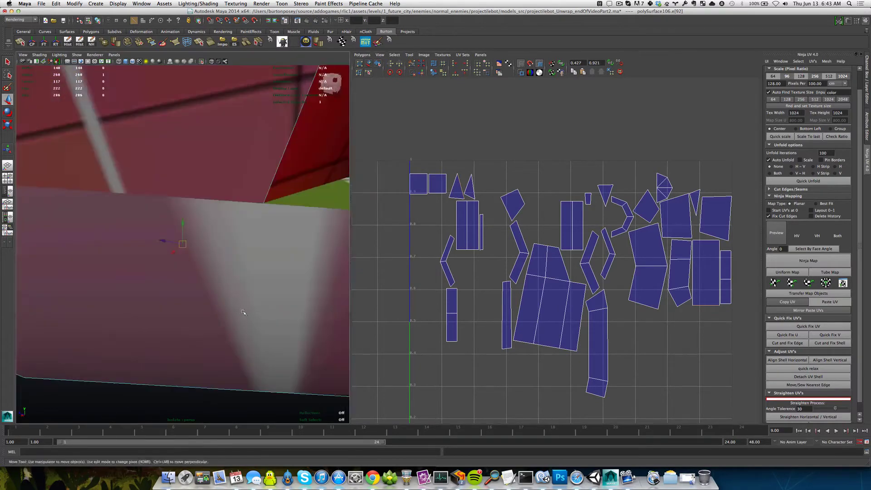
right_click_drag(243, 311, 228, 281, "alt")
left_click_drag(228, 280, 217, 253, "alt")
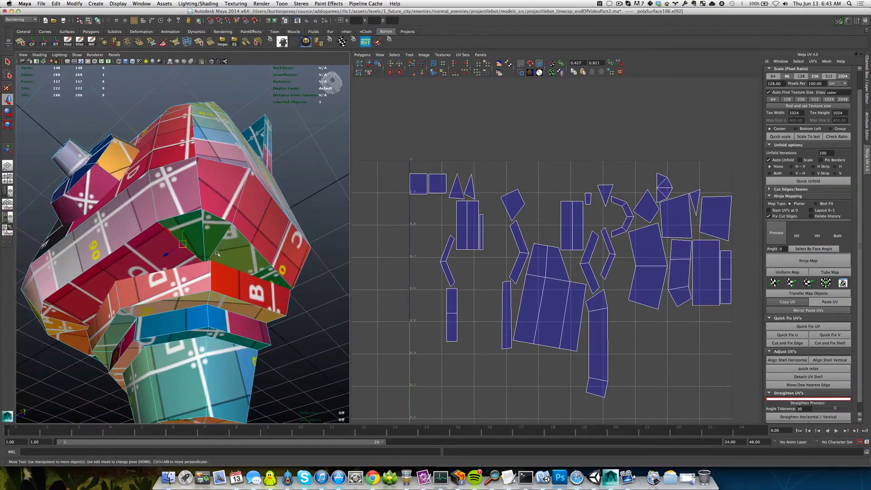
right_click_drag(197, 233, 197, 250)
left_click(194, 234)
left_click(215, 231, "shift")
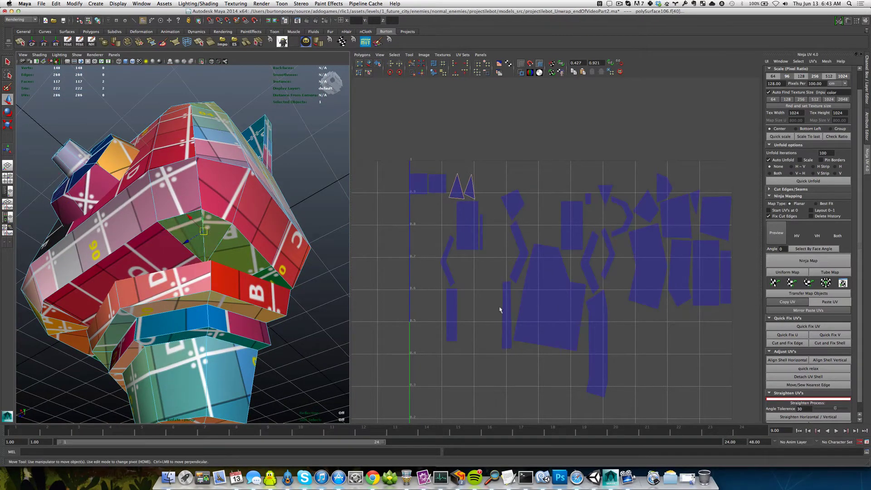
- Try to move and sew the two small triangle shells together along their shared edge
right_click_drag(588, 315, 532, 312, "alt")
middle_click_drag(513, 305, 453, 313, "alt")
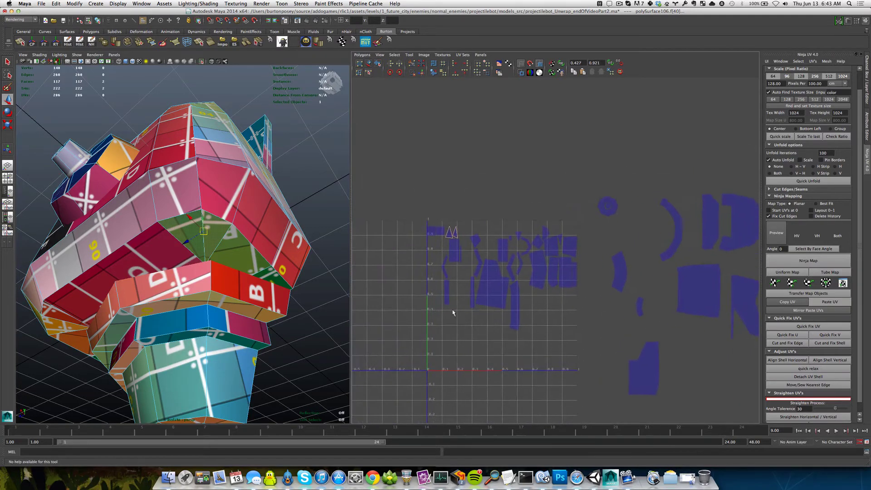
right_click_drag(448, 282, 448, 285, "alt")
right_click(448, 286)
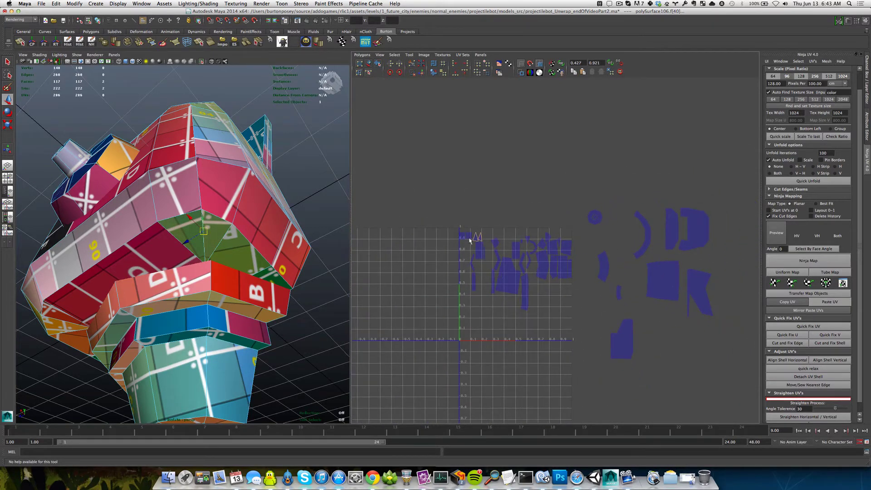
right_click_drag(470, 241, 485, 238)
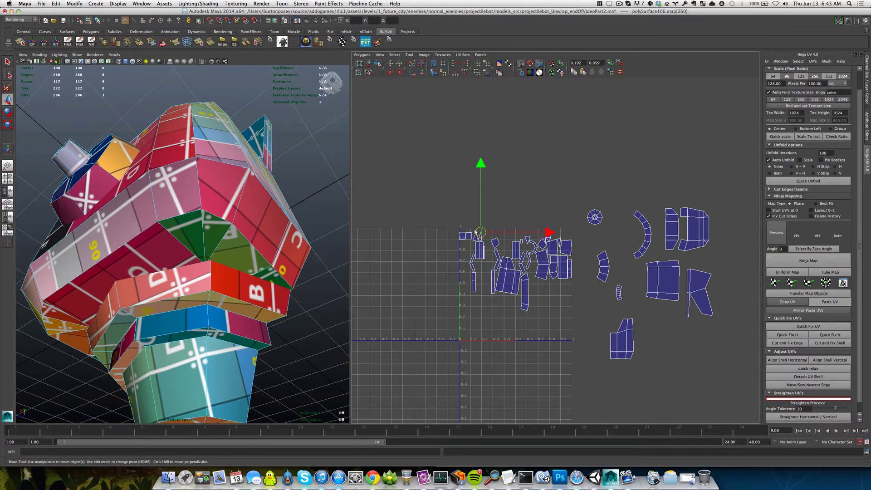
scroll(476, 232, "up", 3)
left_click(434, 232)
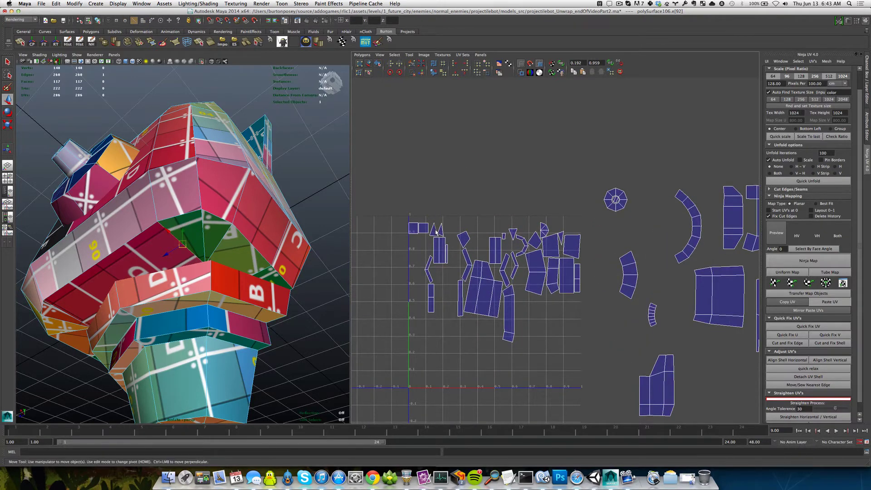
right_click_drag(436, 233, 436, 214, "shift")
key("ctrl+z")
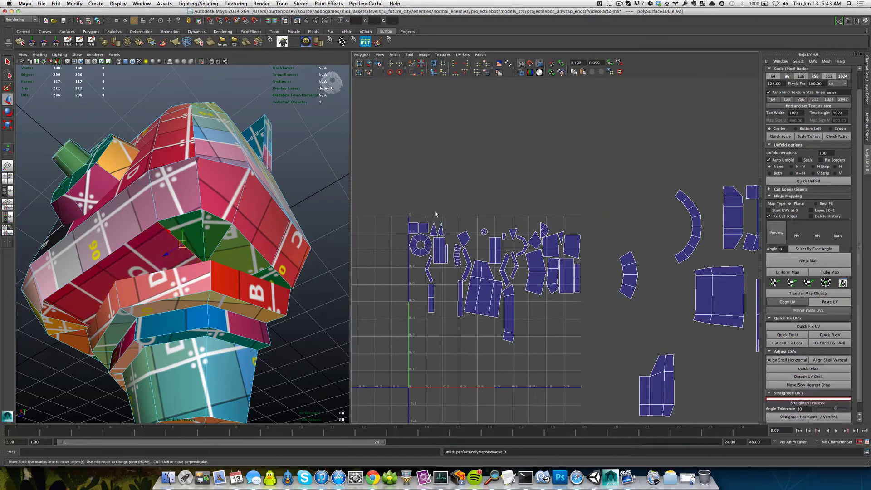
- Select the flat underside faces around the robot's lower body, including the triangular corner faces on both sides
left_click_drag(221, 251, 288, 253, "alt")
right_click_drag(56, 334, 54, 349)
left_click_drag(50, 331, 83, 265)
left_click(76, 262, "shift")
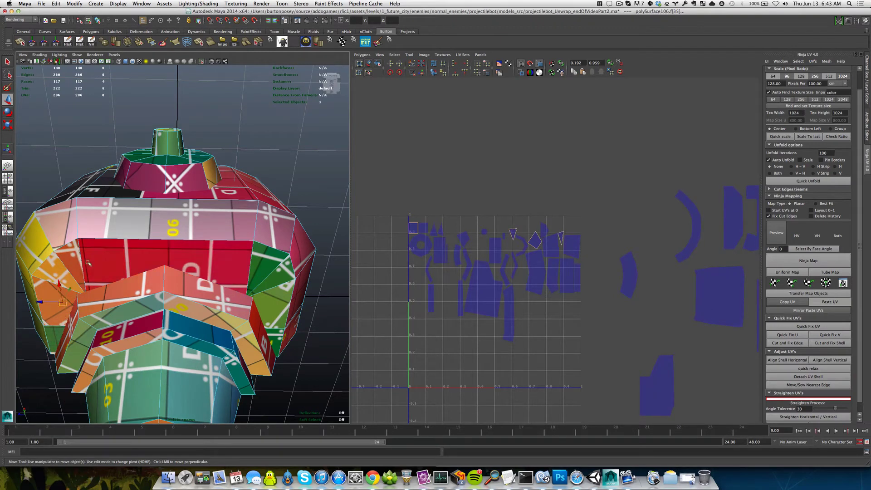
left_click(94, 261, "shift")
left_click(264, 272, "shift")
left_click(275, 281, "shift")
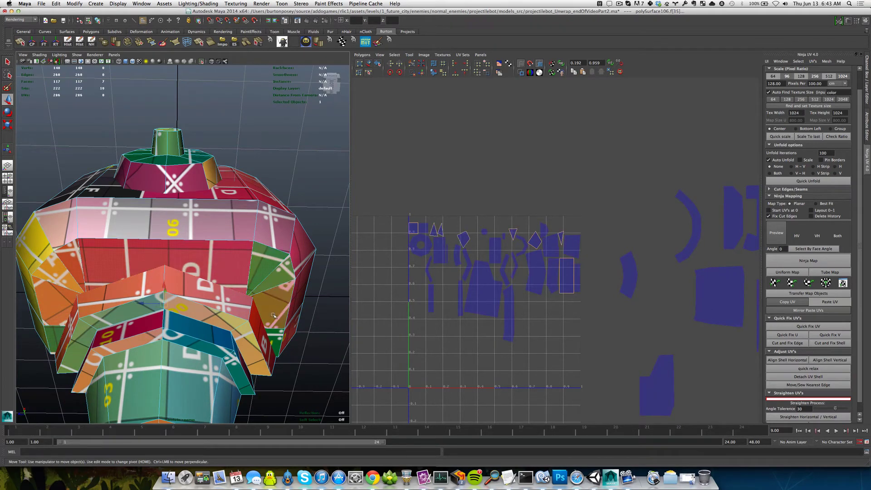
left_click(275, 340, "shift")
- Check the underside face selection from several angles in wireframe, and return to shaded display
key("4")
left_click_drag(275, 340, 236, 334, "alt")
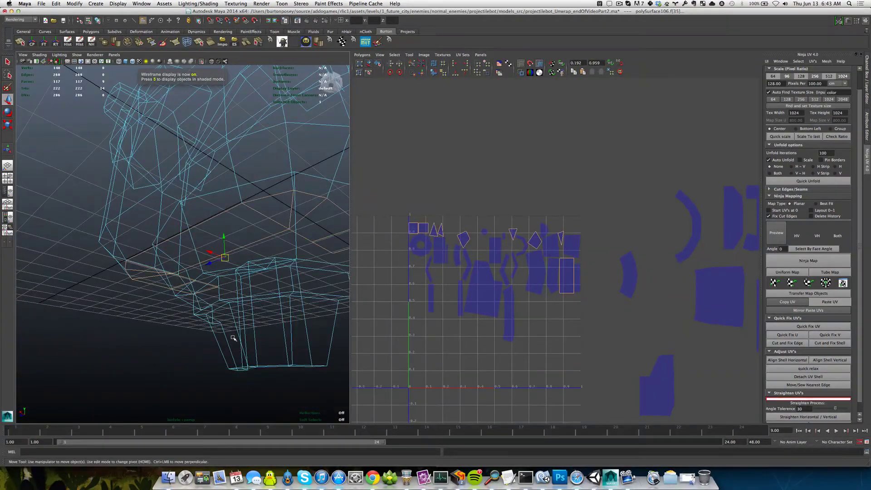
left_click_drag(293, 318, 174, 256, "alt")
right_click_drag(173, 255, 181, 249, "alt")
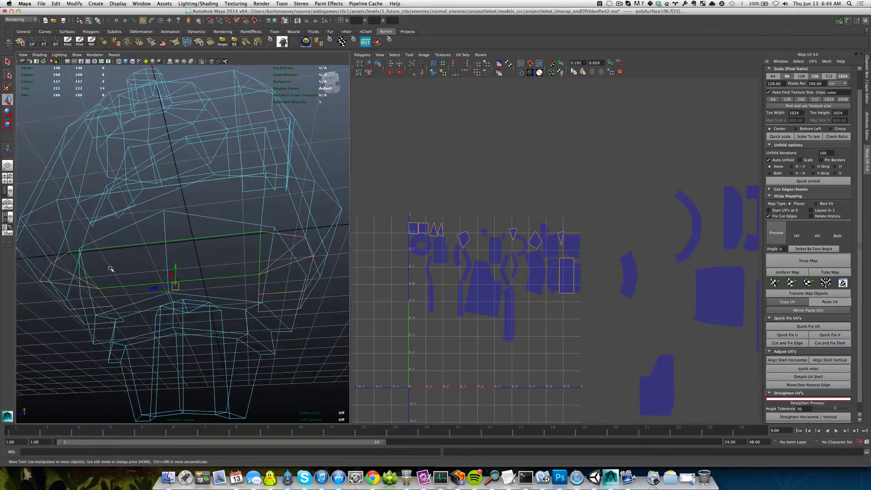
key("5")
- Try a planar projection on the selected underside faces with the current mapping settings
mouse_move(72, 280)
right_mouse_down("shift")
mouse_move(71, 372)
mouse_move(120, 382)
right_mouse_up("shift")
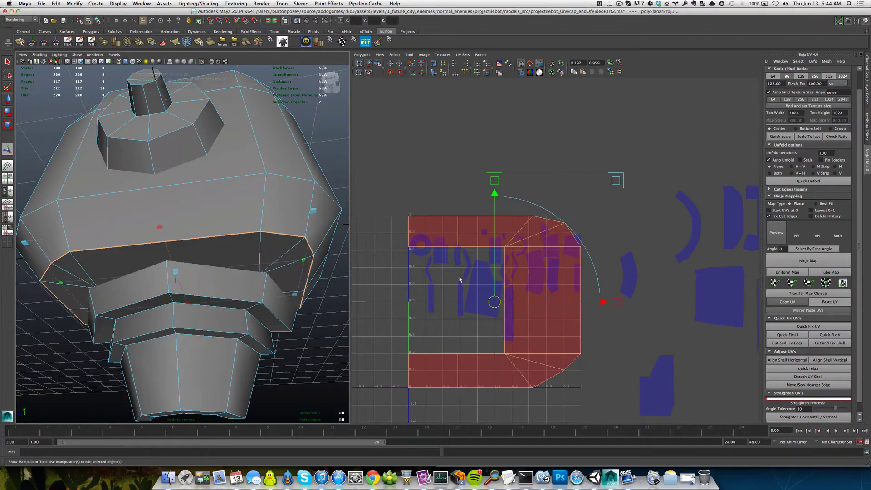
scroll(460, 280, "down", 3)
key("z")
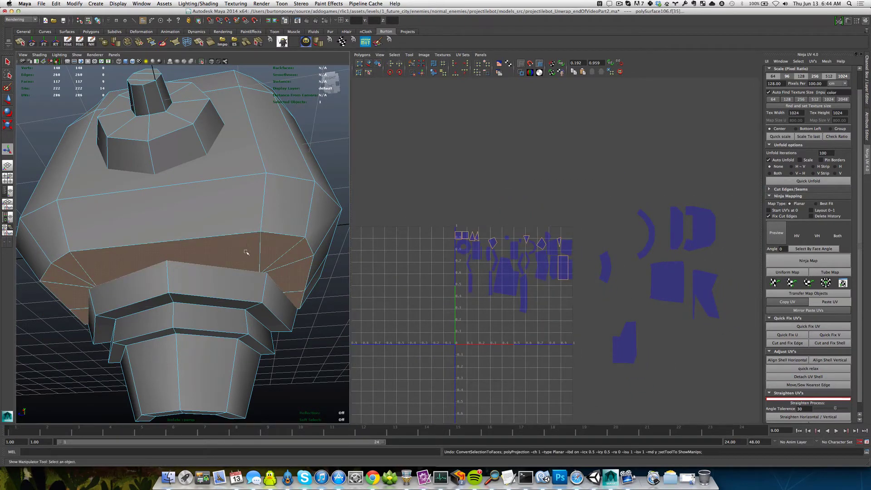
- Planar-map the selected underside faces from the Y axis, fitted to the bounding box with the image width/height ratio kept
right_click_drag(245, 251, 314, 364, "shift")
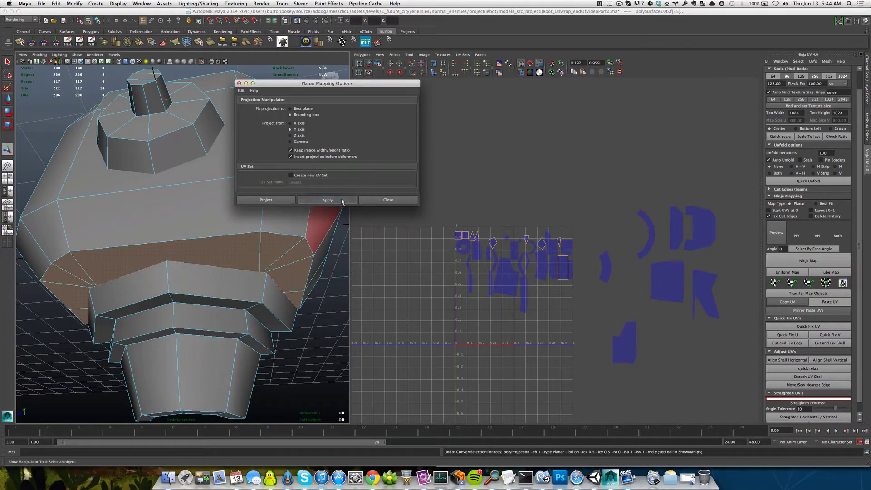
left_click(342, 202)
left_click(381, 201)
- Flip the C-shaped underside shell horizontally and move it outside the UV square beyond the other set-aside shells
scroll(469, 245, "down", 3)
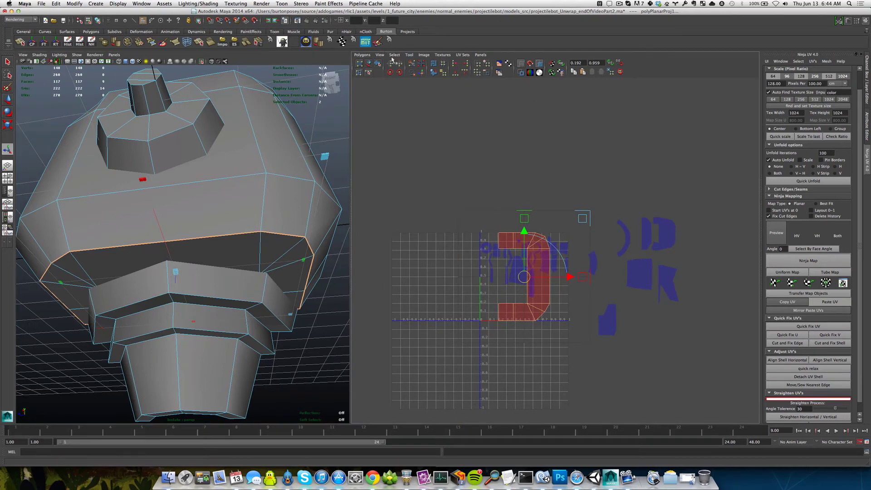
left_click(390, 63)
middle_click_drag(510, 280, 423, 280, "alt")
right_click_drag(422, 279, 436, 278, "ctrl")
key("w")
left_click_drag(441, 275, 634, 266)
scroll(604, 286, "up", 2)
middle_click_drag(517, 302, 538, 265, "alt")
scroll(240, 271, "up", 4)
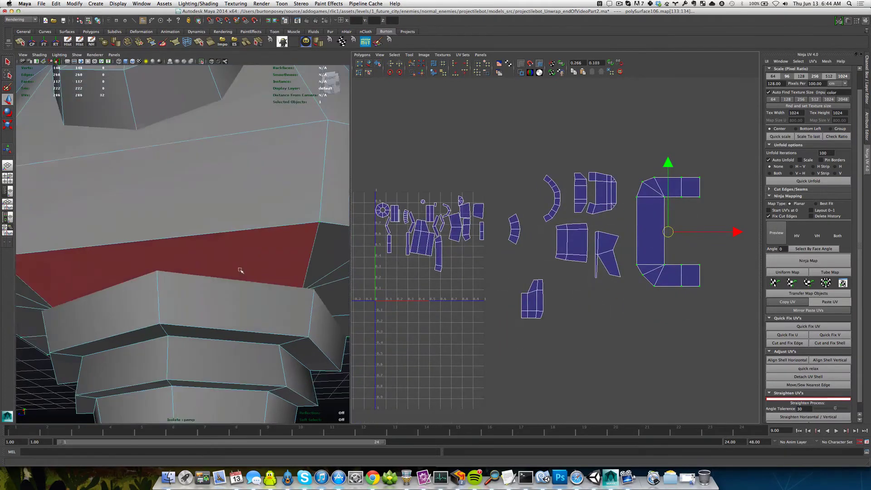
- Return to object mode, select the robot body again and save the scene
scroll(241, 270, "down", 4)
right_click_drag(226, 249, 247, 237)
left_click(307, 303)
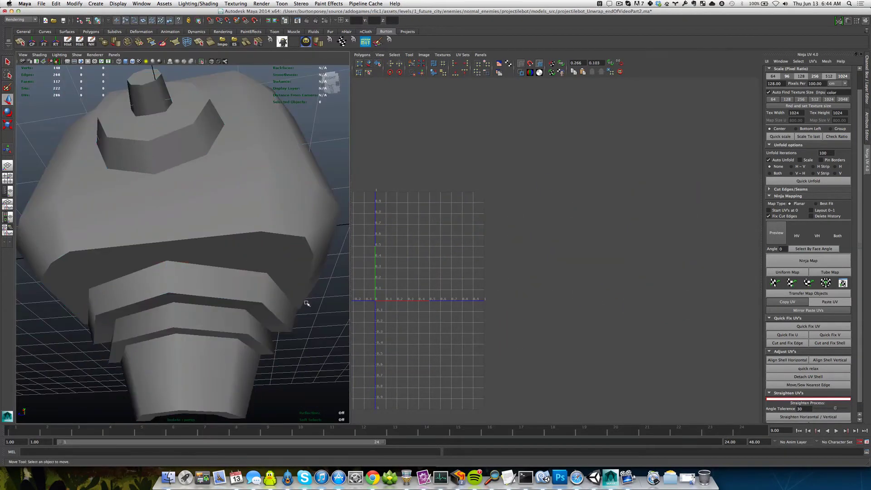
scroll(246, 271, "down", 3)
left_click(256, 261)
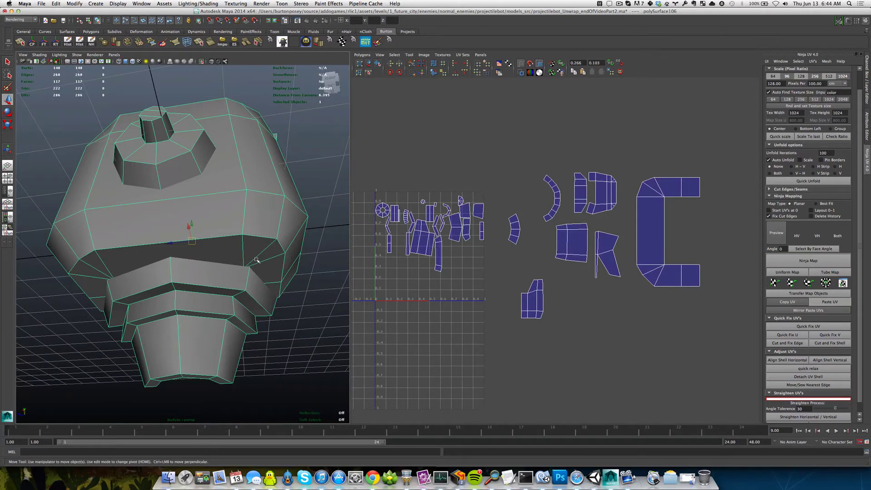
key("super+s")
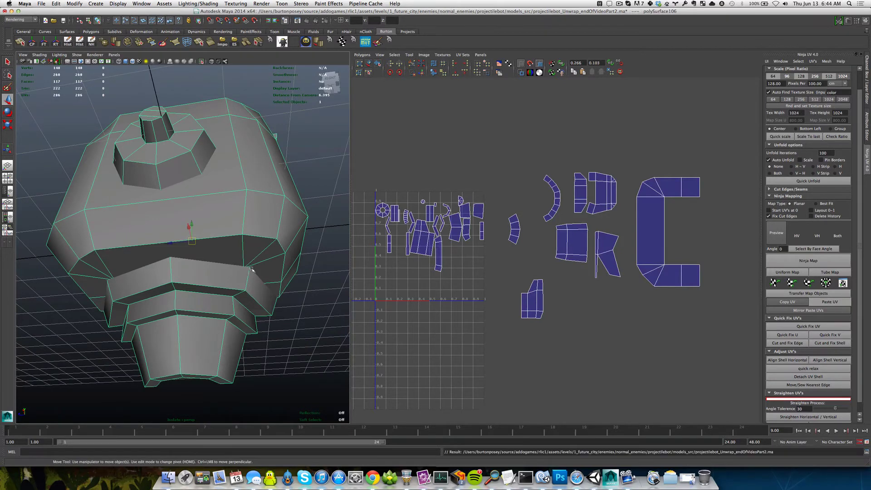
- Select the row of edges along the top of the recessed ledge inside the robot's lower body
left_click_drag(241, 272, 164, 292, "alt")
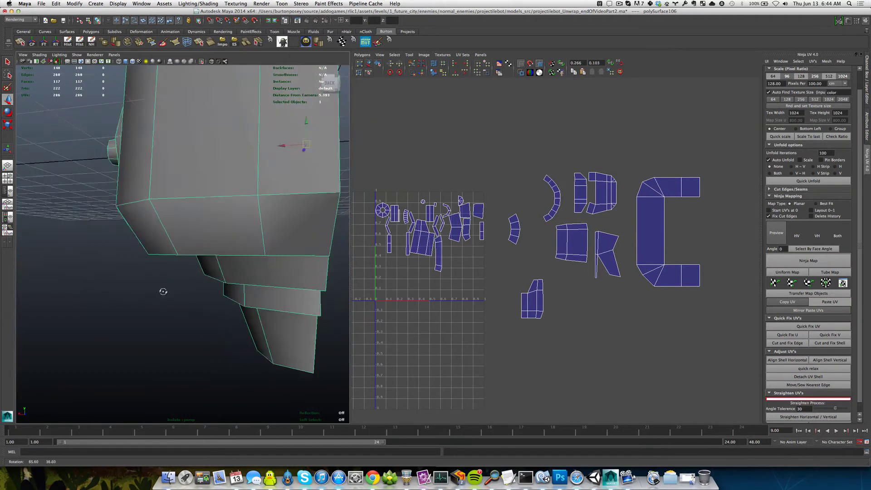
left_click_drag(286, 272, 181, 247, "alt")
right_click_drag(255, 239, 254, 222)
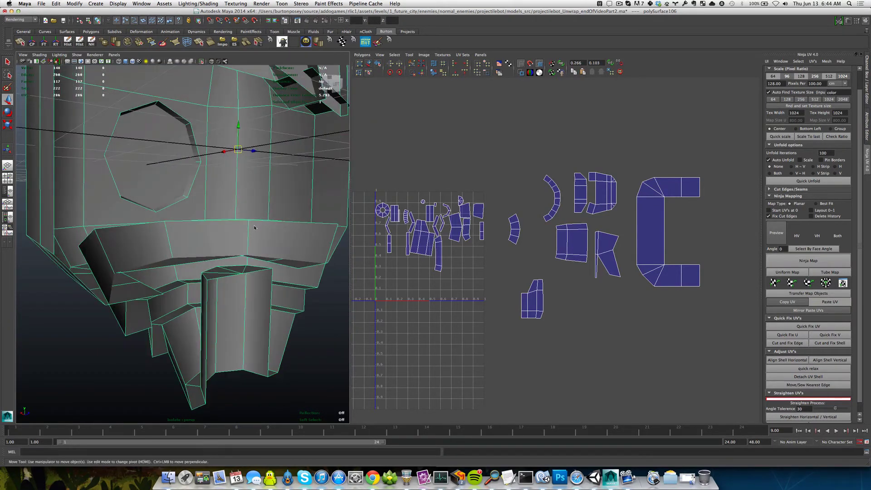
left_click(266, 221)
left_click(225, 219, "shift")
left_click_drag(224, 220, 141, 216, "alt")
left_click(139, 216, "shift")
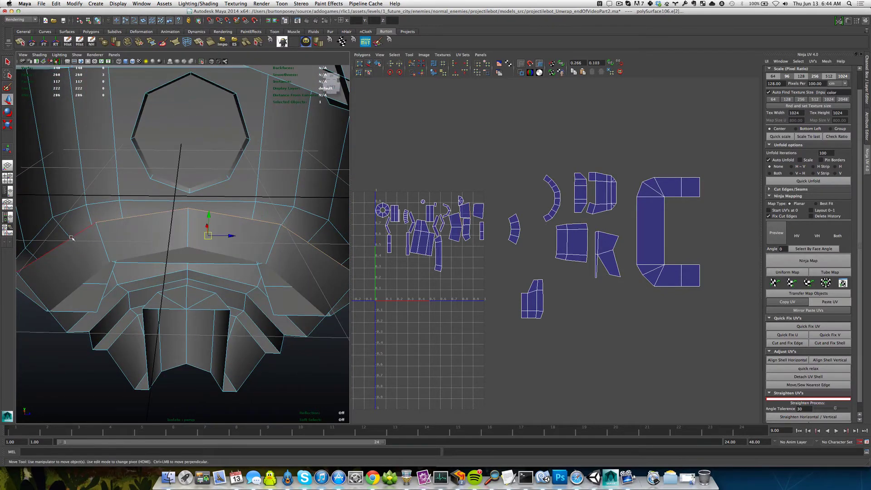
left_click(72, 237, "shift")
- Relocate the move pivot of the selected ledge edges onto the centre vertex of the rim below
key("f")
left_click_drag(222, 282, 227, 239, "alt")
left_click_drag(184, 210, 186, 250)
key("Home")
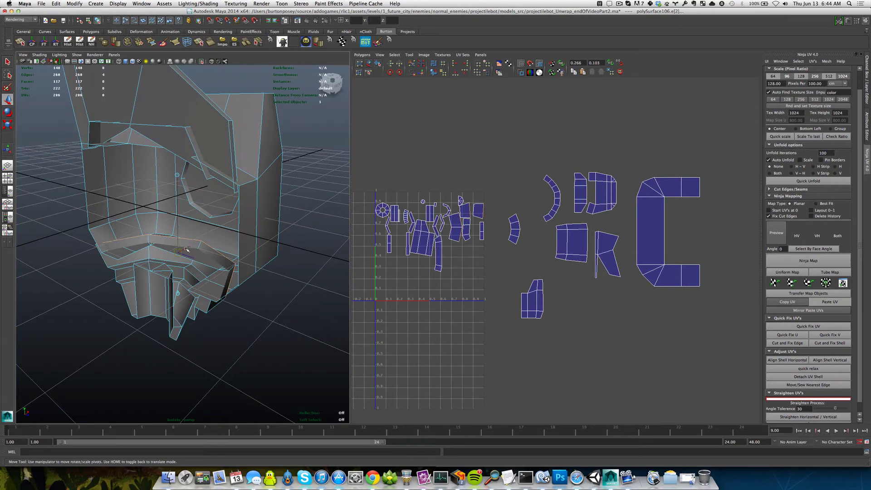
left_click(186, 249)
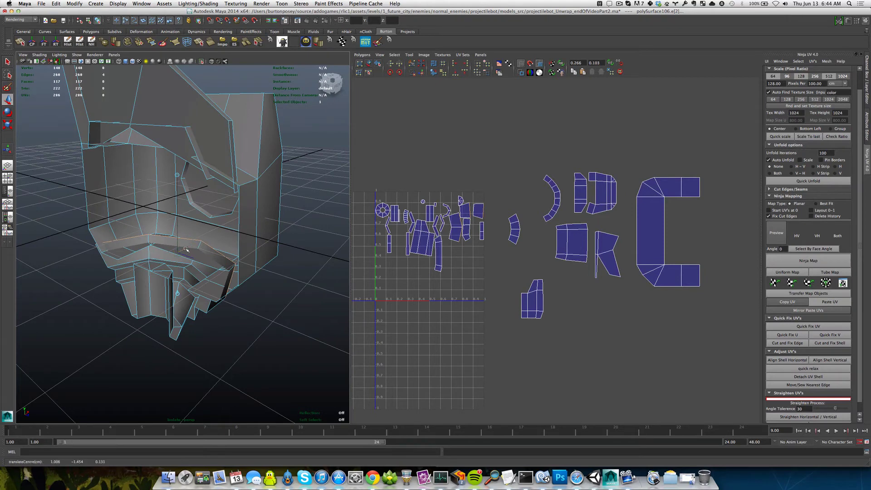
middle_click(150, 271)
key("Home")
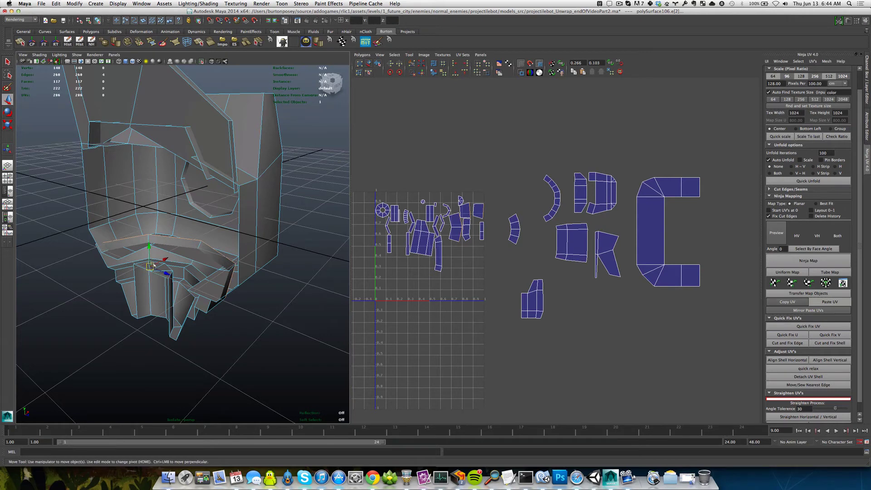
- Relocate the scale pivot of the selected ledge edges onto the centre vertex of the rim below and scale the edges vertically
key("r")
key("Home")
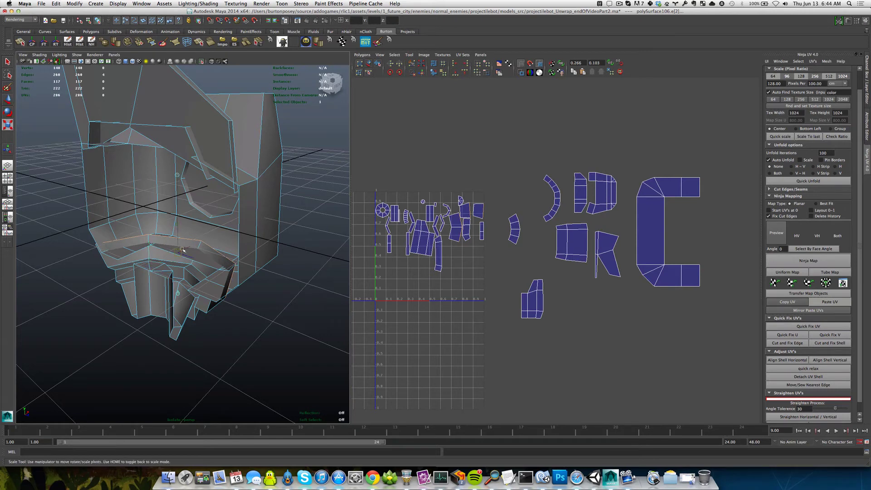
left_click_drag(185, 248, 150, 271)
key("Home")
left_click(149, 238)
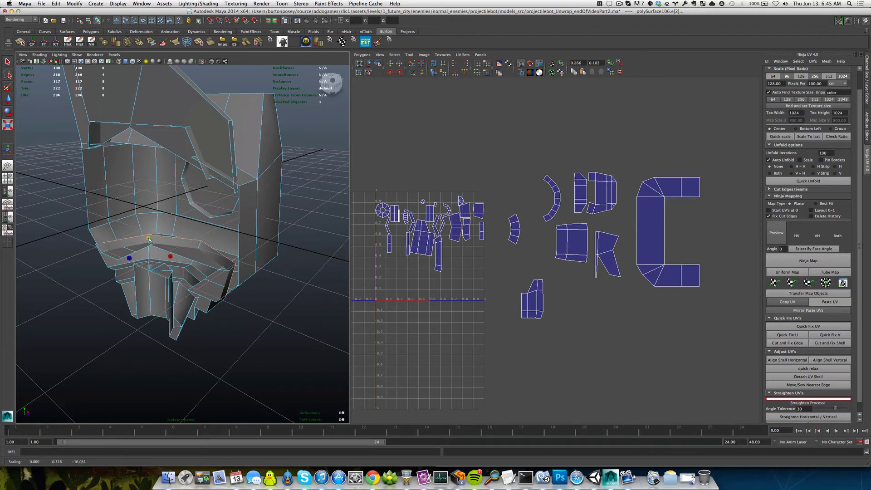
left_click_drag(149, 239, 150, 241)
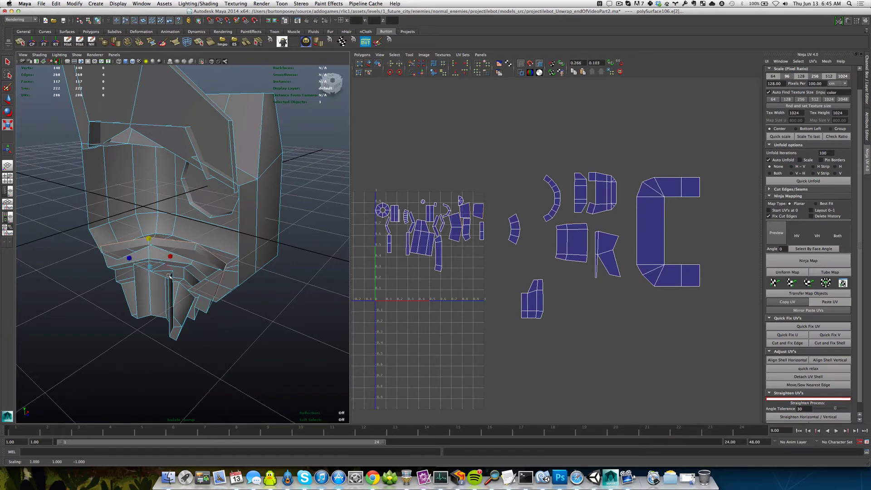
- Return to object mode and select the robot body again
left_click_drag(169, 276, 236, 278, "alt")
key("q")
right_click_drag(250, 272, 279, 263)
left_click(276, 285)
left_click(235, 270)
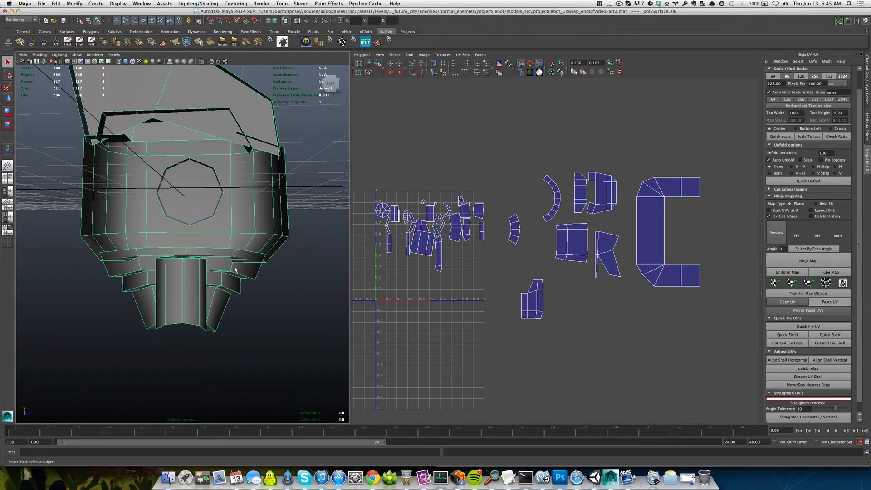
- Select the four outer faces of the uppermost step beneath the robot's body and apply automatic mapping to them
left_click_drag(246, 271, 149, 266, "alt")
right_click_drag(149, 266, 146, 282)
left_click(143, 262)
left_click(181, 265, "shift")
left_click_drag(274, 282, 224, 266, "alt")
left_click(202, 266, "shift")
left_click(242, 267, "shift")
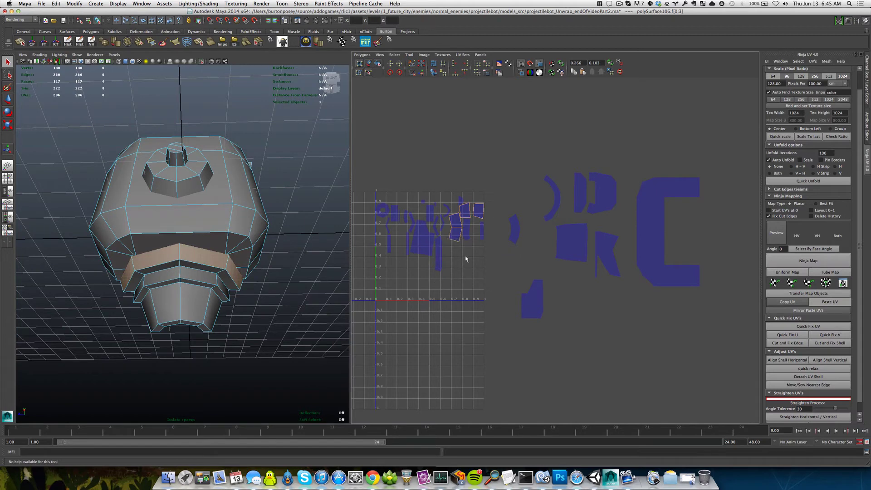
right_click_drag(229, 263, 281, 391, "shift")
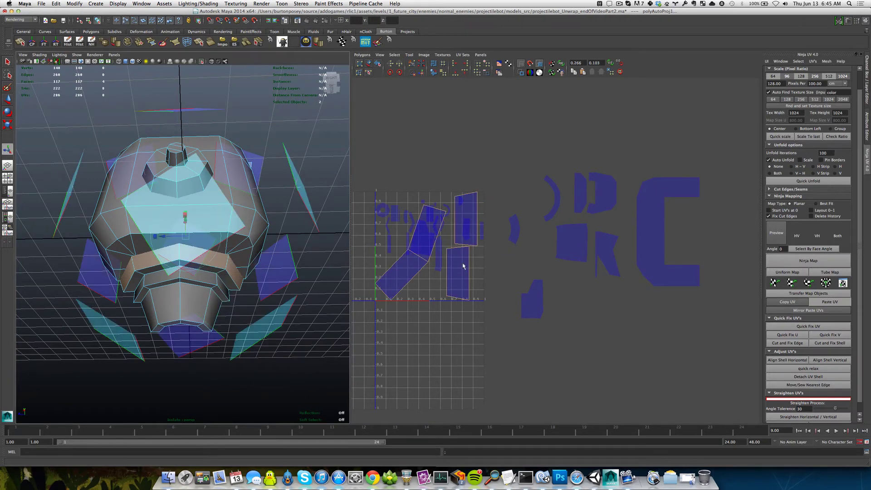
- Move and sew the newly mapped step shells together along their shared edges into one strip
mouse_move(463, 263)
right_mouse_down()
mouse_move(462, 245)
mouse_move(457, 255)
right_mouse_up()
left_click(463, 244, "shift")
left_click(459, 249)
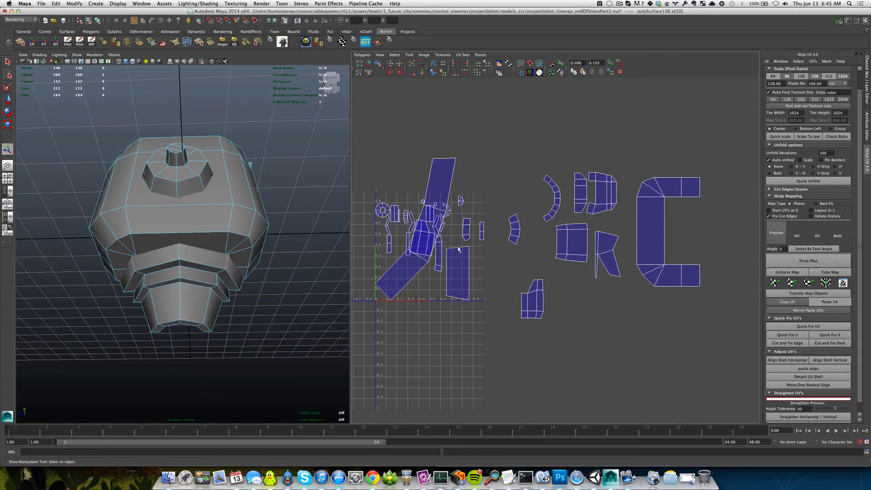
key("g")
right_click_drag(403, 289, 381, 278, "alt")
left_click_drag(152, 283, 175, 281, "alt")
- Select all the body's UVs and lay out the shells within the 0 to 1 UV square
right_click_drag(439, 257, 452, 256)
left_click_drag(397, 191, 491, 261)
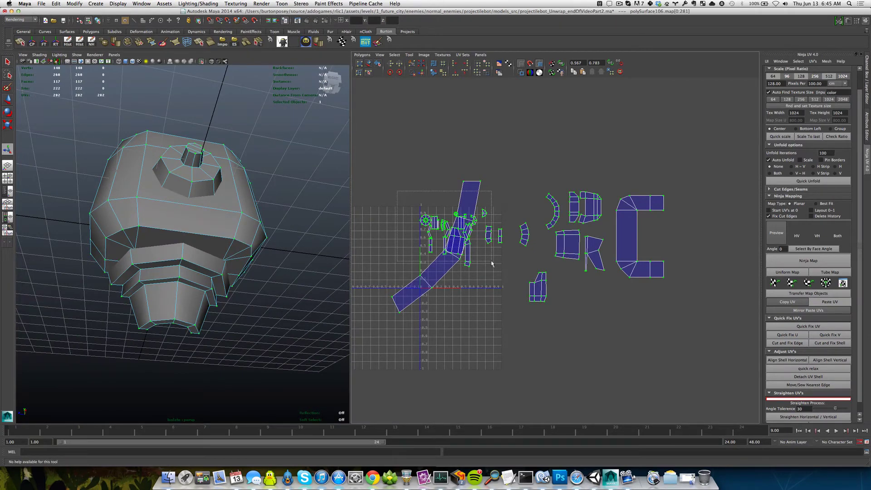
left_click(401, 209)
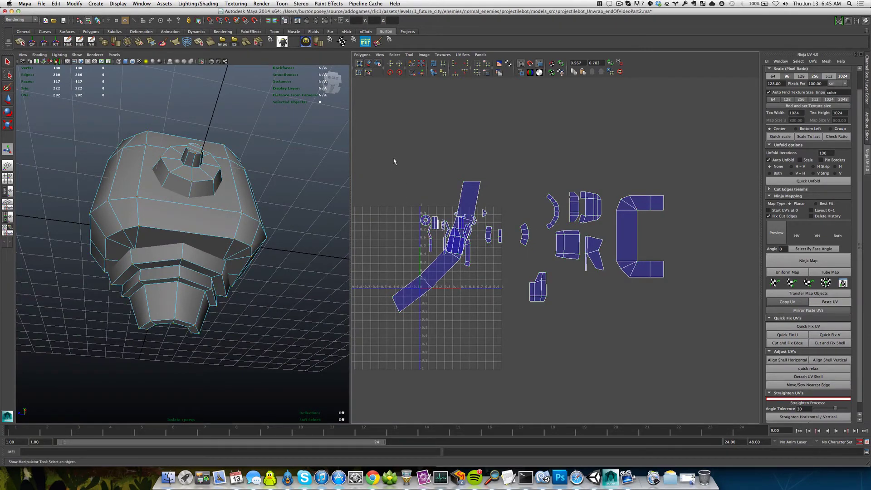
left_click_drag(394, 161, 712, 352)
right_click_drag(602, 327, 570, 329, "shift")
scroll(427, 283, "up", 2)
middle_click_drag(425, 279, 564, 286, "alt")
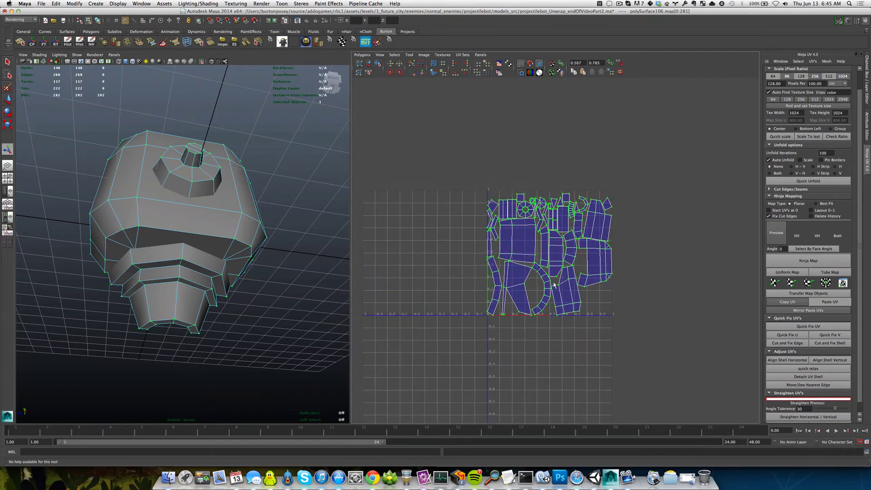
scroll(563, 286, "up", 2)
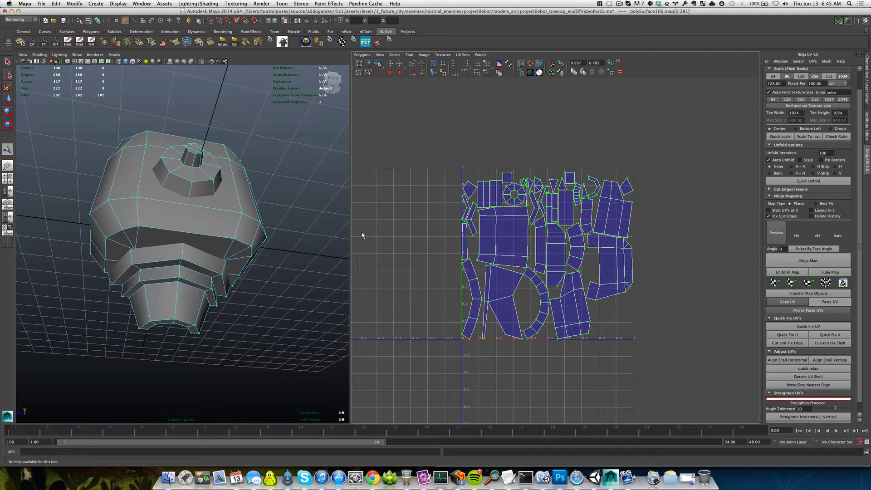
- Save the scene and select the robot body again
left_click(335, 247)
key("super+s")
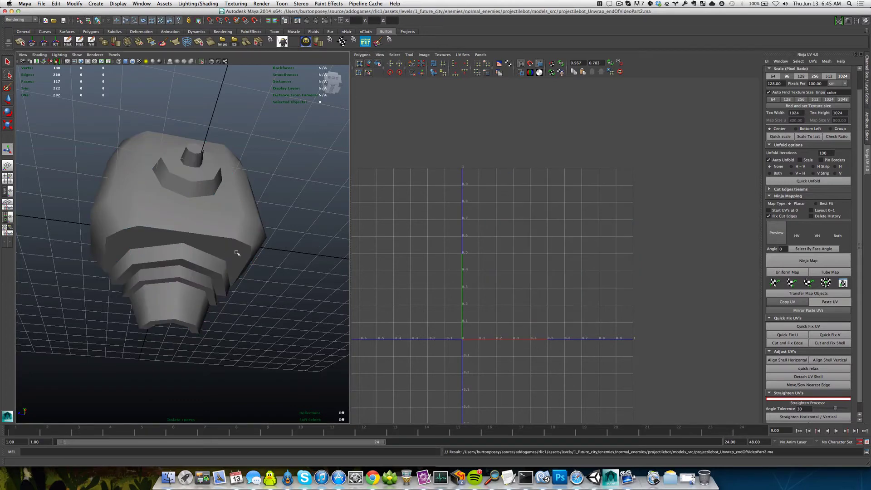
left_click(263, 249)
scroll(523, 246, "up", 4)
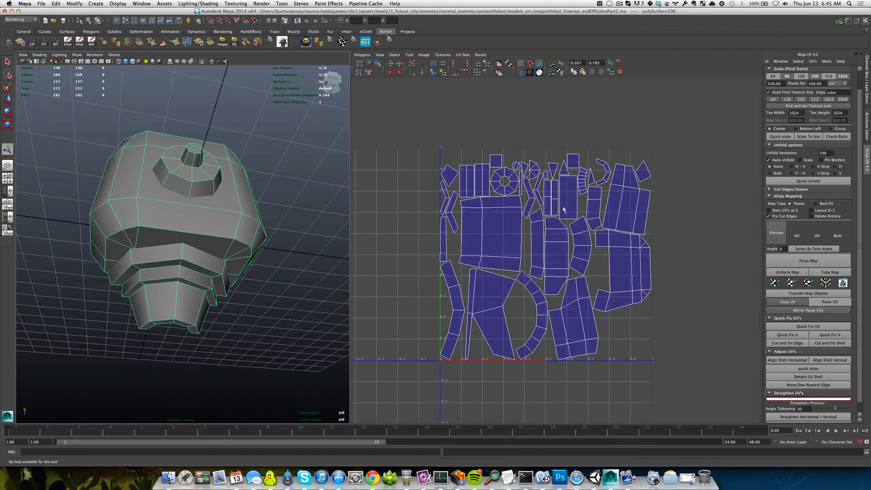
- Select the vertices around the robot's underside recess and convert the selection to contained faces
right_click_drag(596, 191, 595, 177)
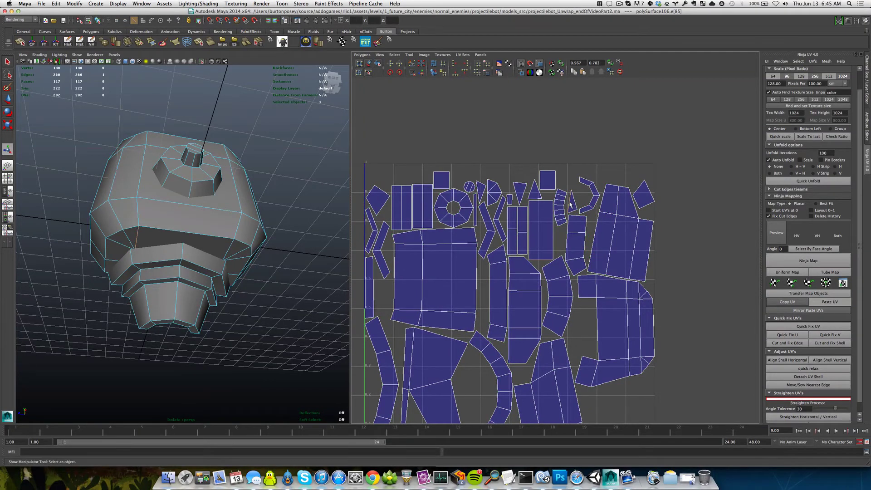
left_click_drag(271, 223, 198, 178, "alt")
right_click_drag(197, 179, 246, 282, "shift")
left_click_drag(243, 267, 215, 203, "alt")
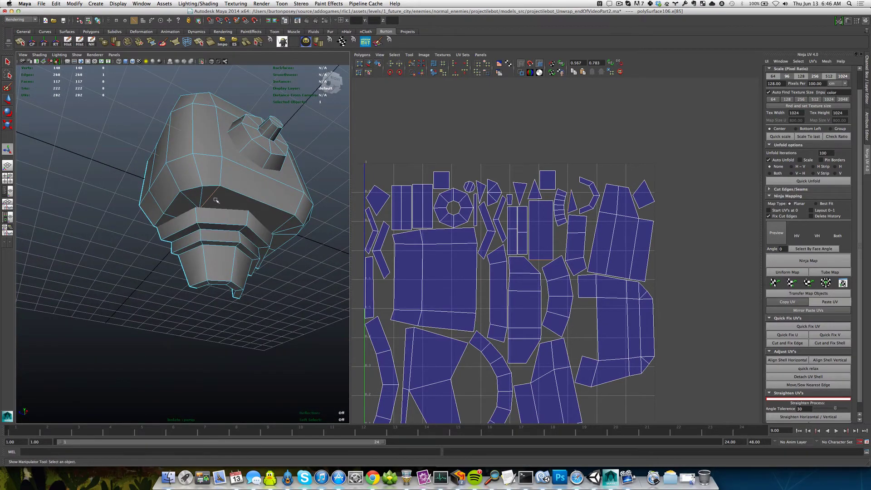
right_click_drag(216, 200, 215, 216)
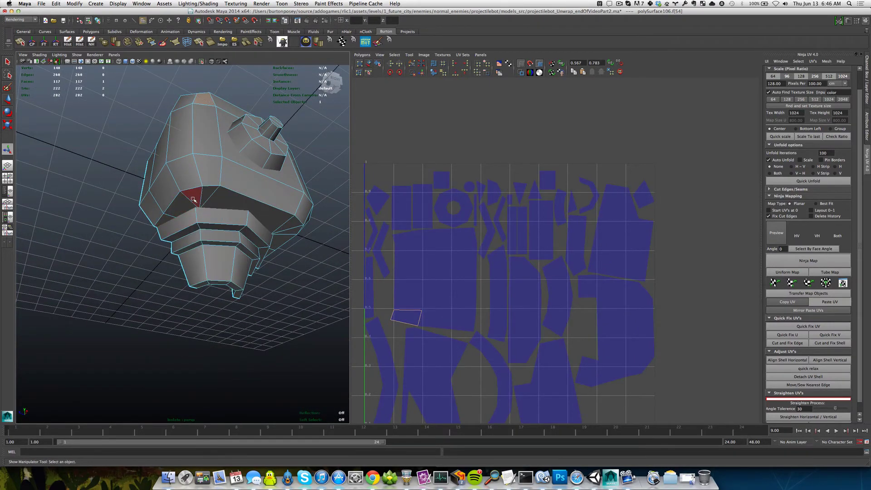
mouse_move(170, 218)
left_mouse_down()
mouse_move(204, 198)
mouse_move(297, 231)
mouse_move(280, 244)
mouse_move(267, 219)
mouse_move(243, 202)
left_mouse_up()
right_click_drag(261, 167, 255, 131)
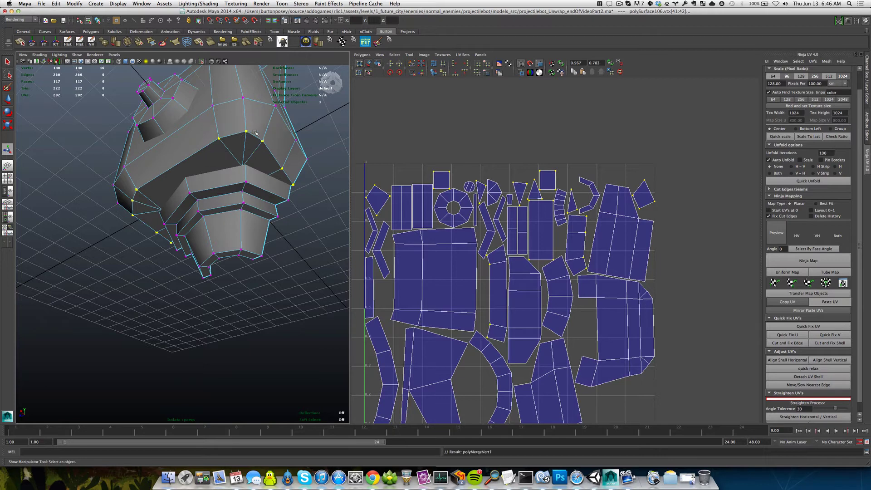
right_click(227, 159, "shift")
right_click_drag(227, 158, 227, 157, "shift")
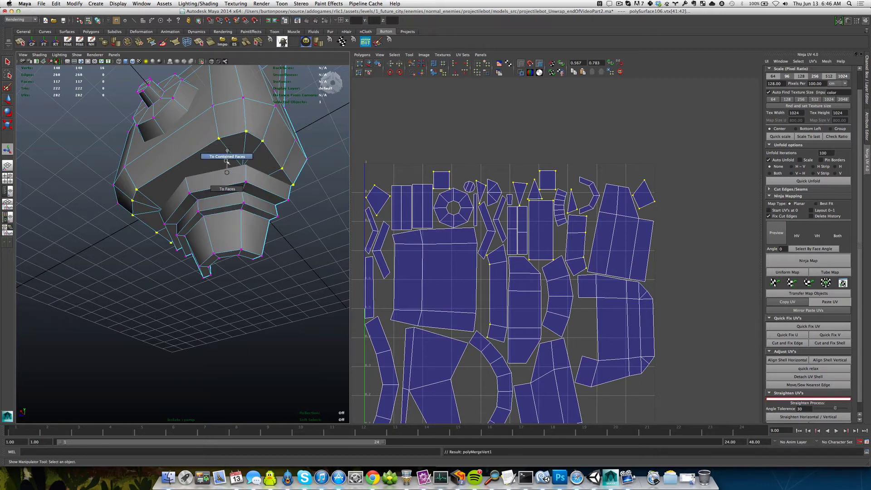
left_click_drag(227, 156, 237, 172, "alt")
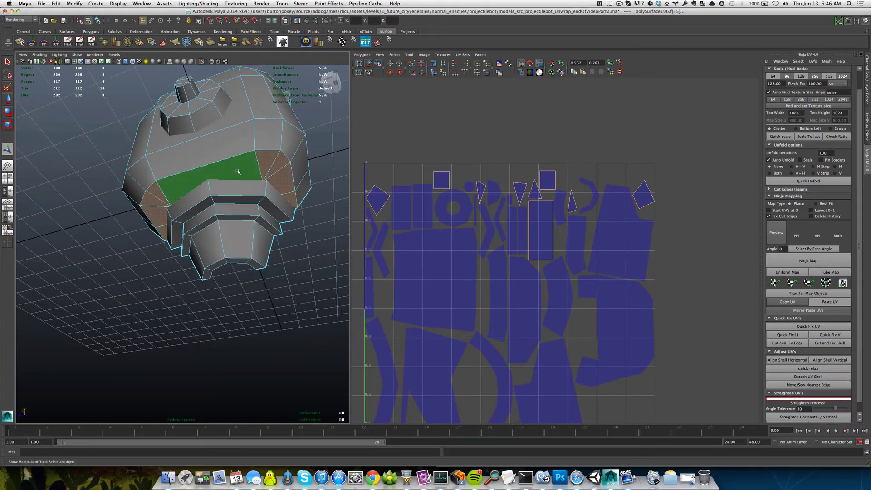
- Planar map the selected underside faces from the Y axis, fitting the projection to the bounding box
right_click_drag(237, 171, 309, 284, "shift")
left_click(333, 197)
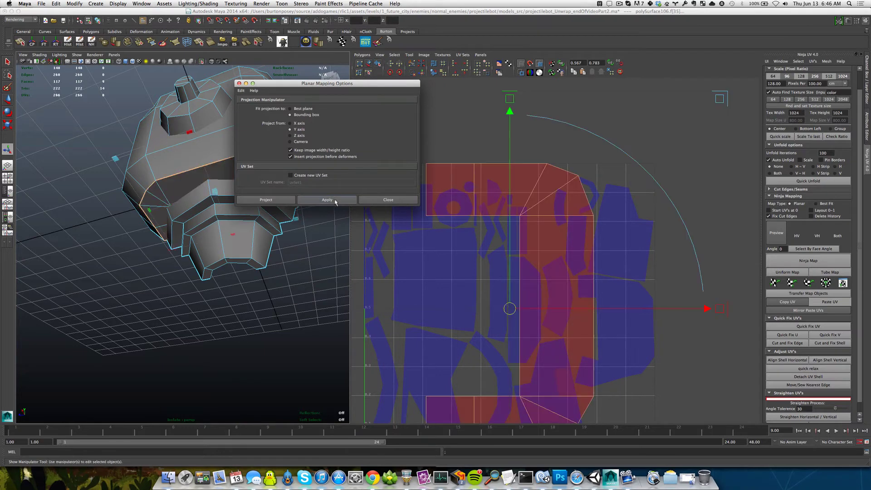
left_click(383, 199)
scroll(495, 265, "down", 5)
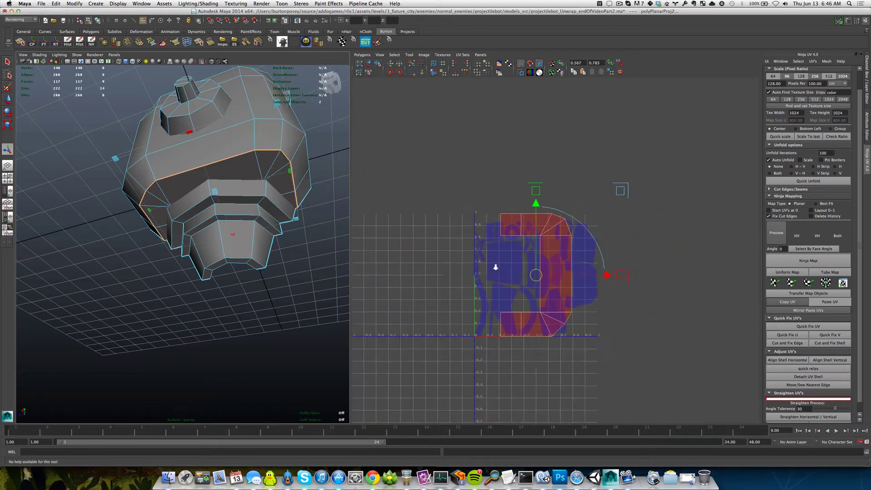
- Move the C-shaped underside shell outside the UV square and flip it horizontally
left_click(509, 285)
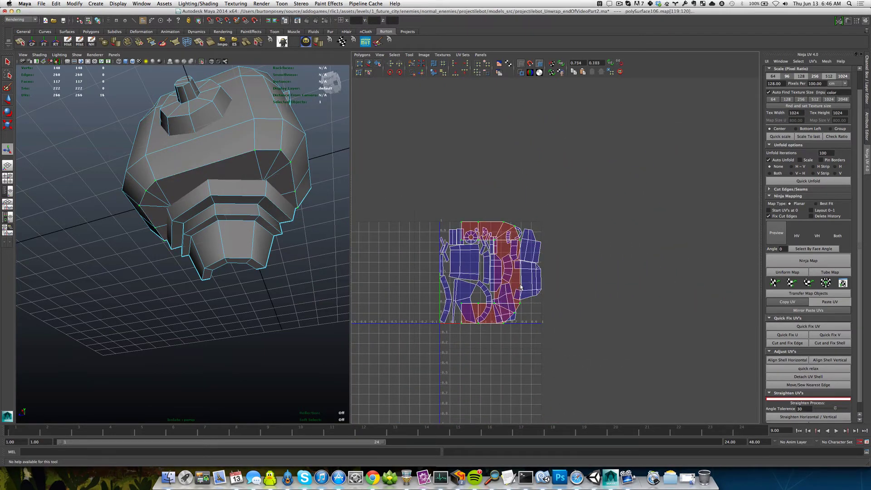
key("w")
left_click_drag(561, 273, 693, 274)
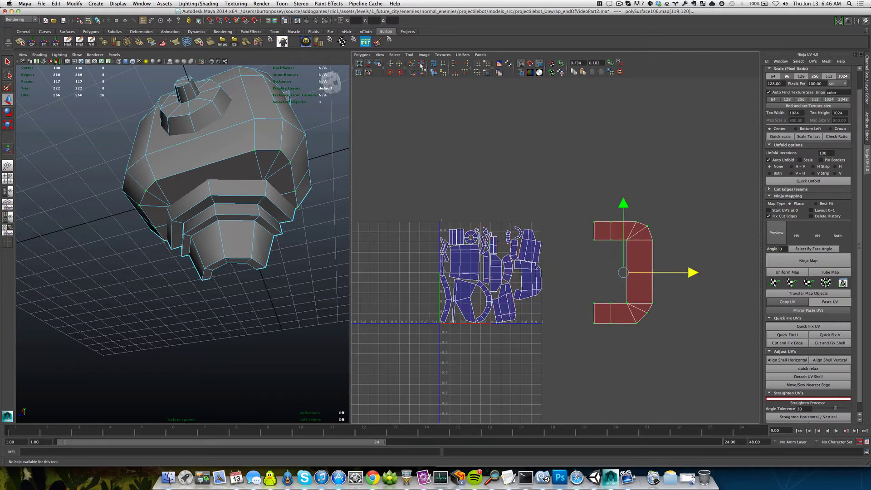
left_click(393, 64)
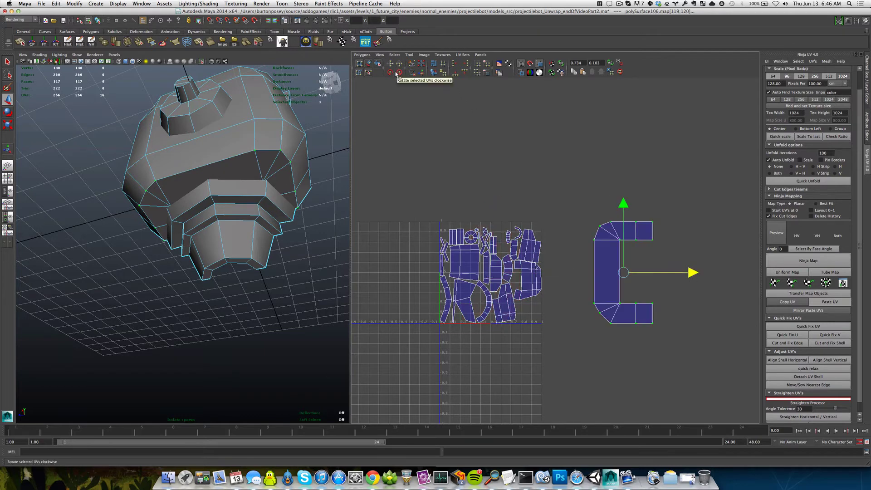
scroll(547, 255, "up", 3)
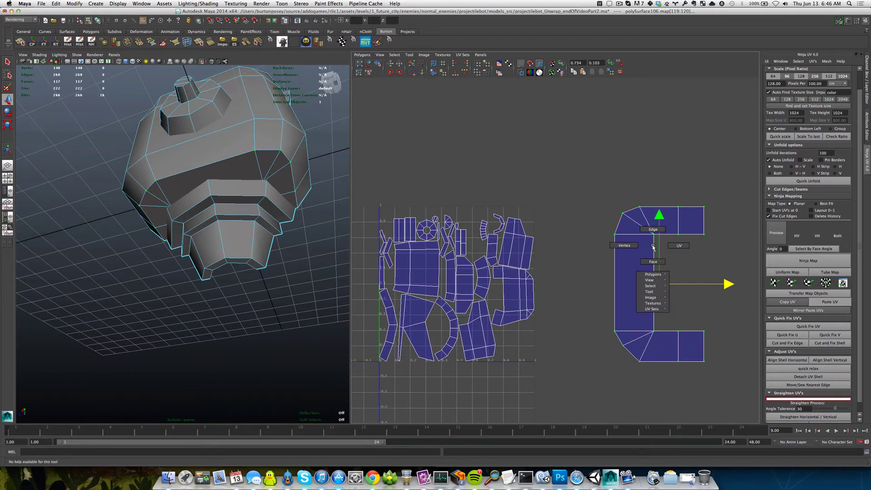
- Turn on the display of thick texture border edges for the robot body
right_click_drag(644, 245, 646, 275, "shift")
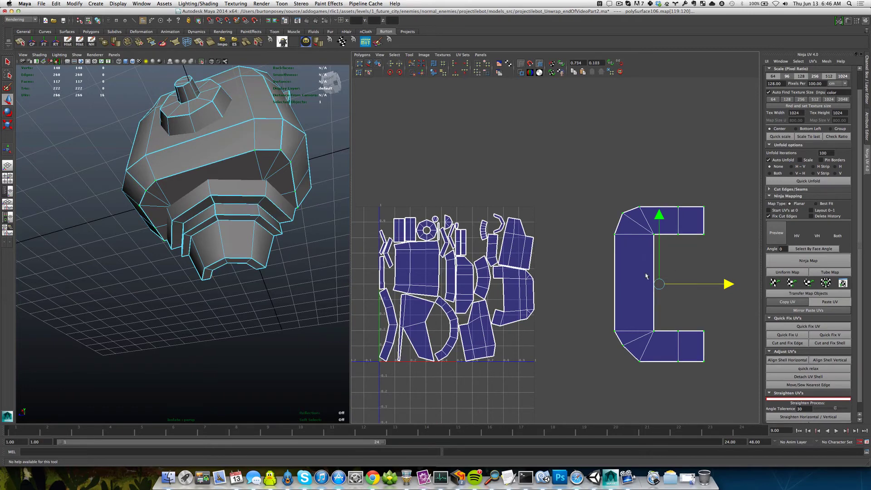
middle_click_drag(646, 275, 594, 235, "alt")
middle_click_drag(486, 214, 579, 213, "alt")
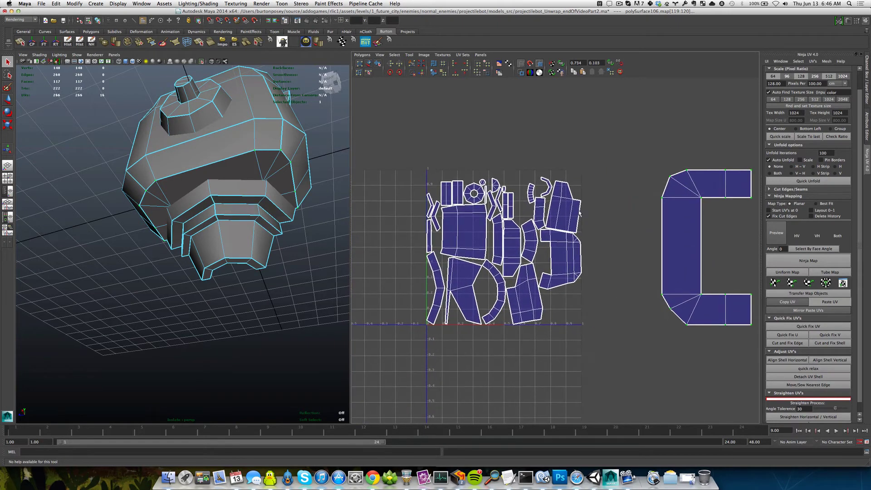
left_click_drag(177, 211, 202, 231, "alt")
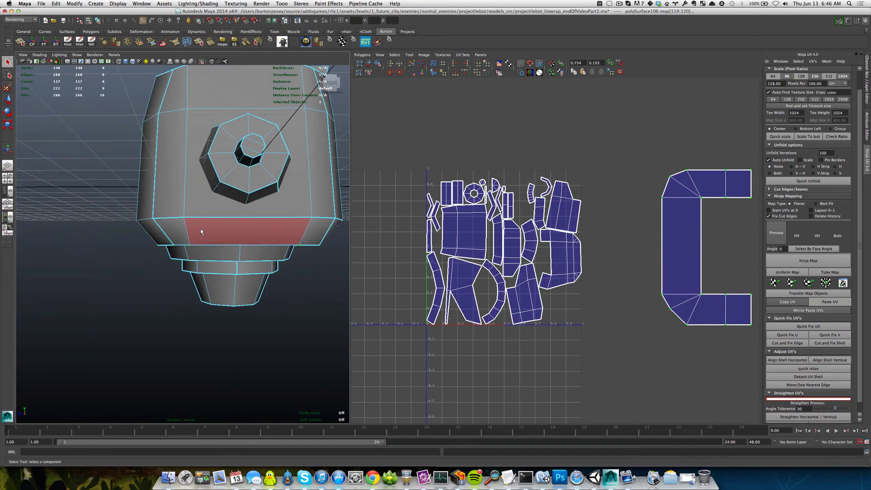
right_click(201, 231)
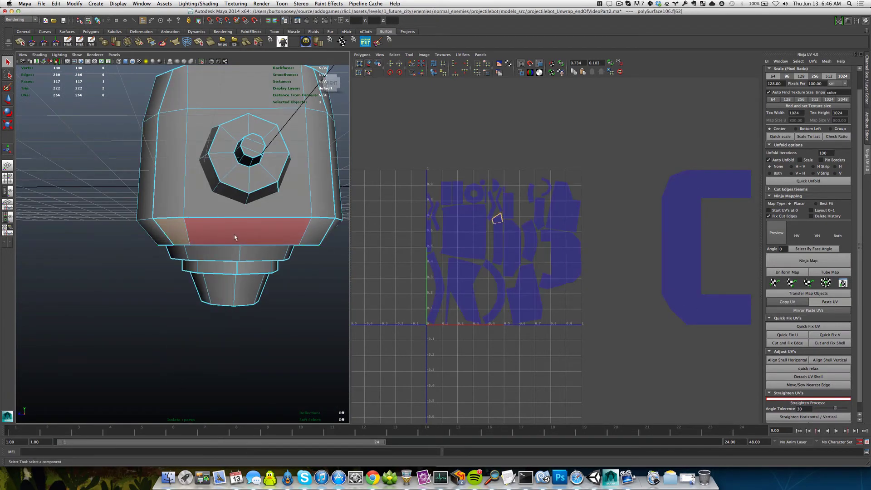
left_click(266, 239)
left_click(308, 240, "shift")
left_click_drag(307, 240, 282, 231, "alt")
- Move and sew the lower bevel strip onto the front panel shell along the front panel's bottom edge
right_click_drag(227, 227, 226, 210)
left_click(208, 210)
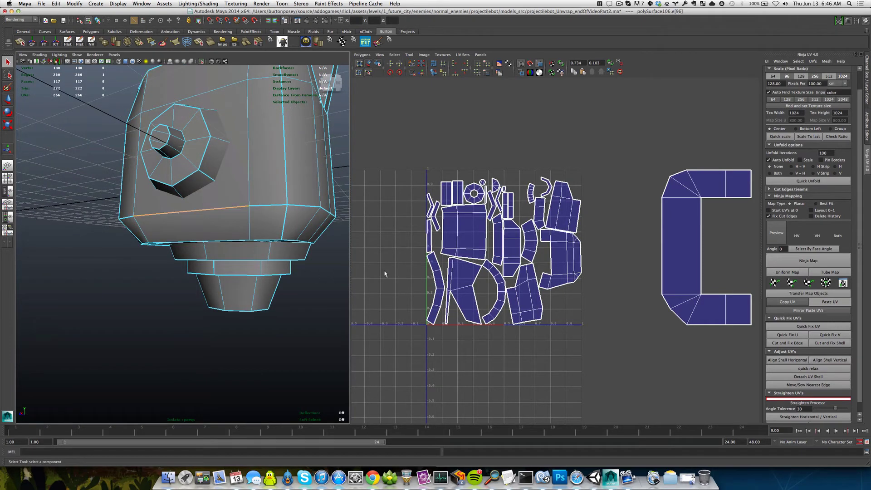
mouse_move(419, 273)
right_mouse_down("shift")
mouse_move(389, 274)
mouse_move(409, 259)
right_mouse_up("shift")
scroll(403, 277, "down", 3)
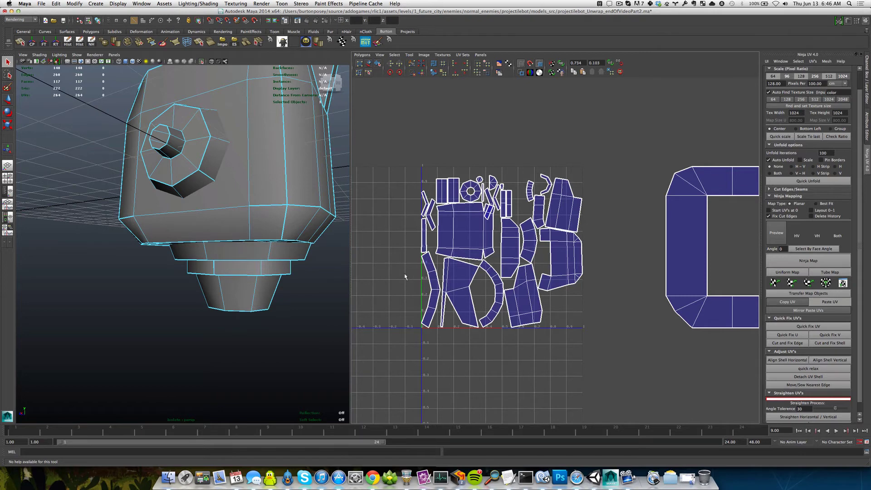
- Try to move and sew the lower bevel strip onto the side panel shell along the side panel's bottom edges
left_click_drag(328, 216, 168, 209, "alt")
right_click_drag(167, 209, 165, 190)
left_click(164, 185)
left_click(231, 186, "shift")
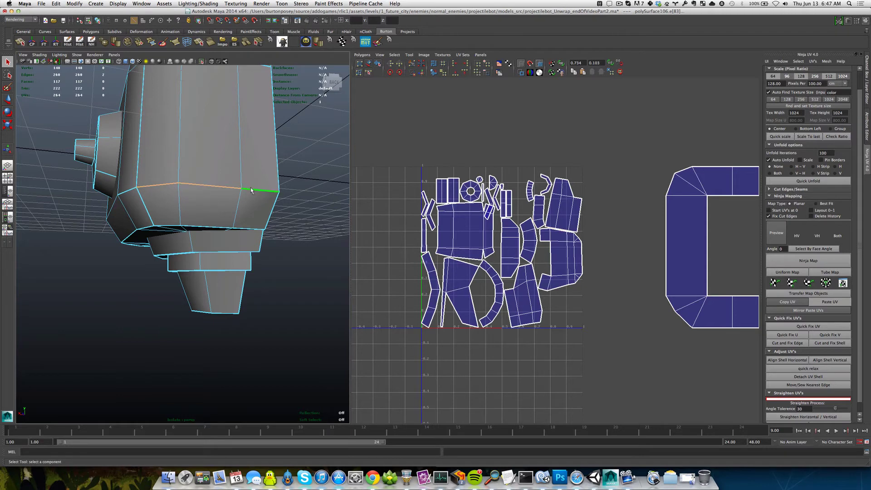
left_click(252, 190, "shift")
left_click(421, 73)
middle_click_drag(512, 256, 406, 274, "alt")
key("super+z")
key("shift+z")
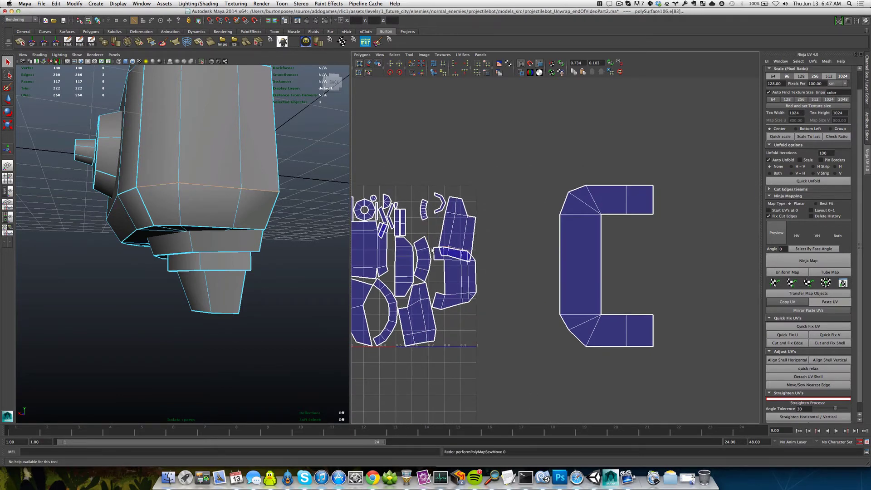
key("super+z")
- Move the side panel shell and the separate lower bevel strip shell outside the UV square
right_click_drag(461, 235, 489, 236)
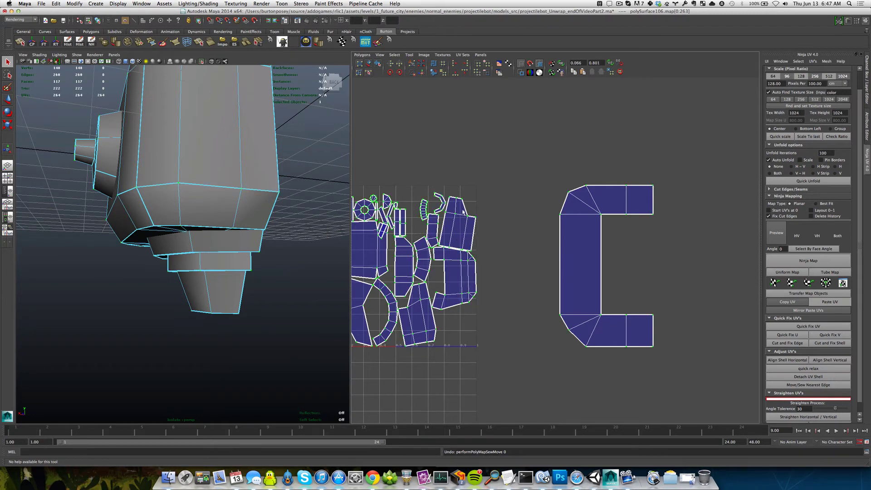
left_click_drag(463, 211, 472, 227)
right_click_drag(474, 227, 480, 247, "ctrl")
middle_click_drag(481, 249, 451, 262, "alt")
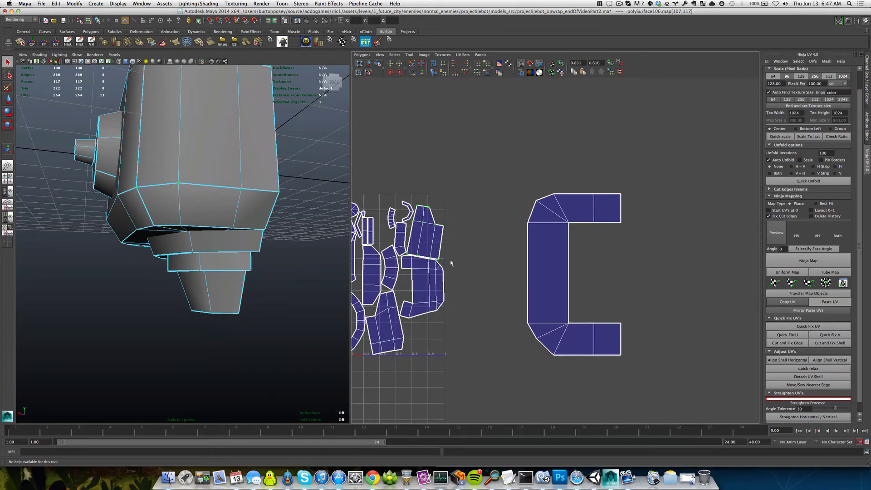
key("w")
left_click_drag(425, 233, 494, 151)
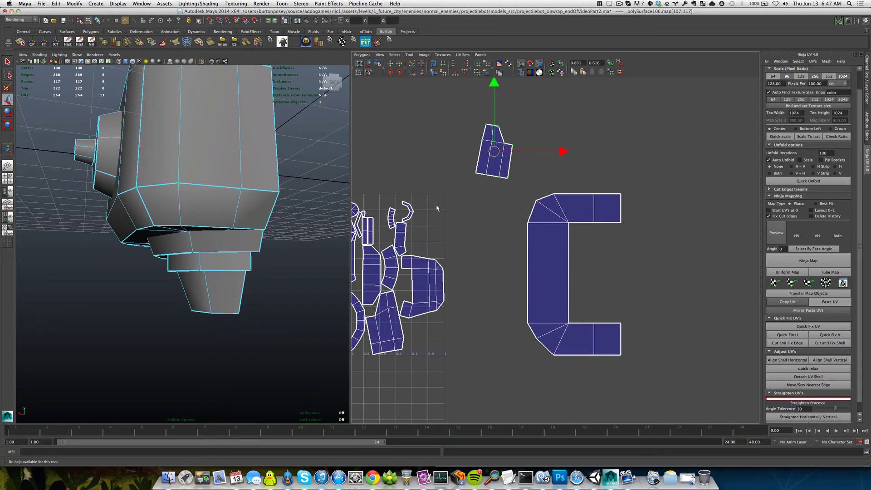
left_click_drag(392, 221, 471, 205)
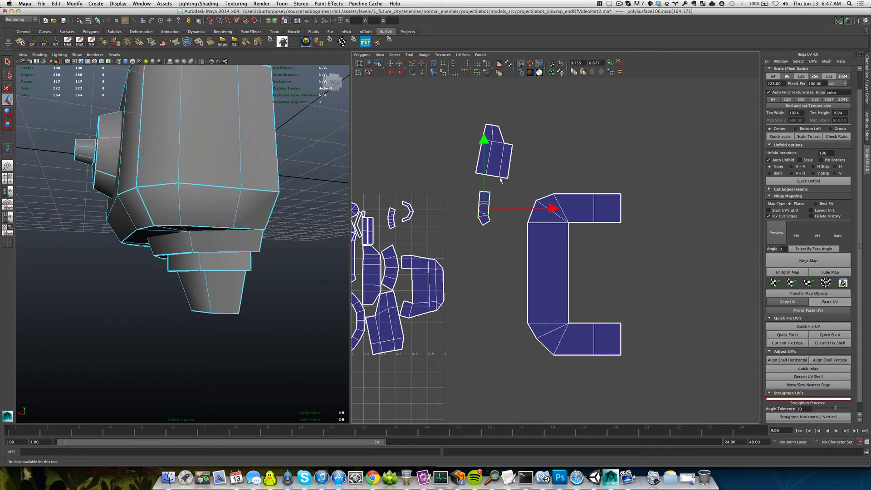
left_click(467, 204)
- Align the side panel shell horizontally by the middle edge along its bottom
right_click_drag(478, 208, 478, 193)
left_click(478, 208)
left_click(479, 209)
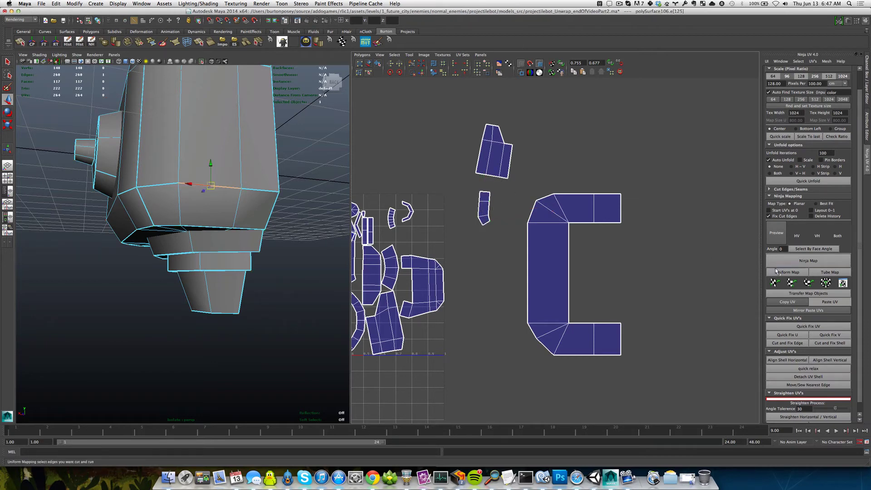
left_click(795, 360)
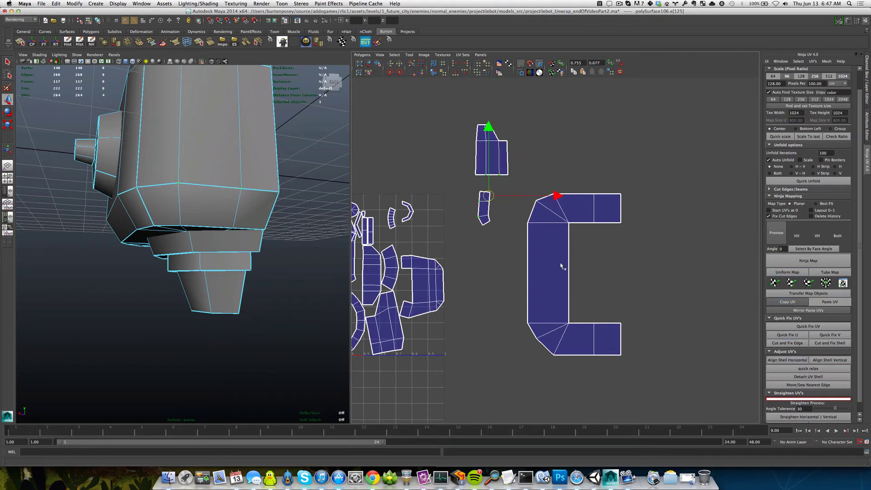
- Align the lower bevel strip shell vertically by its short end edge so the strip lies level
left_click(475, 206)
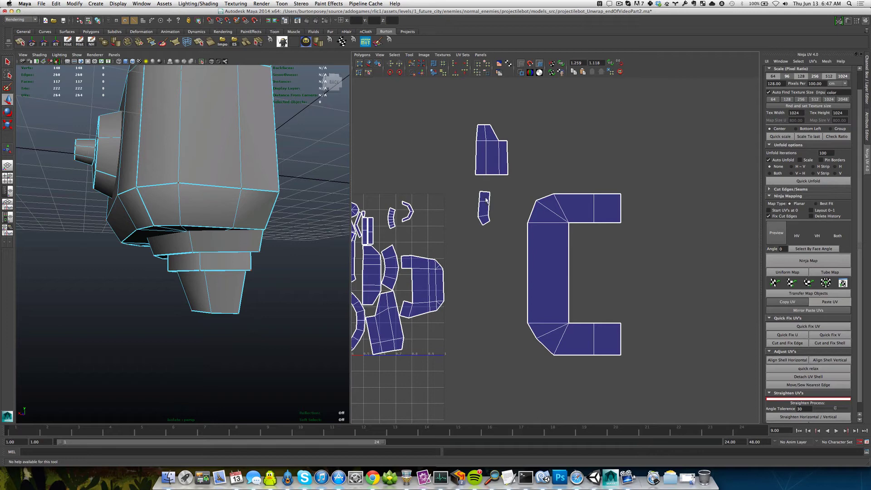
left_click(485, 200)
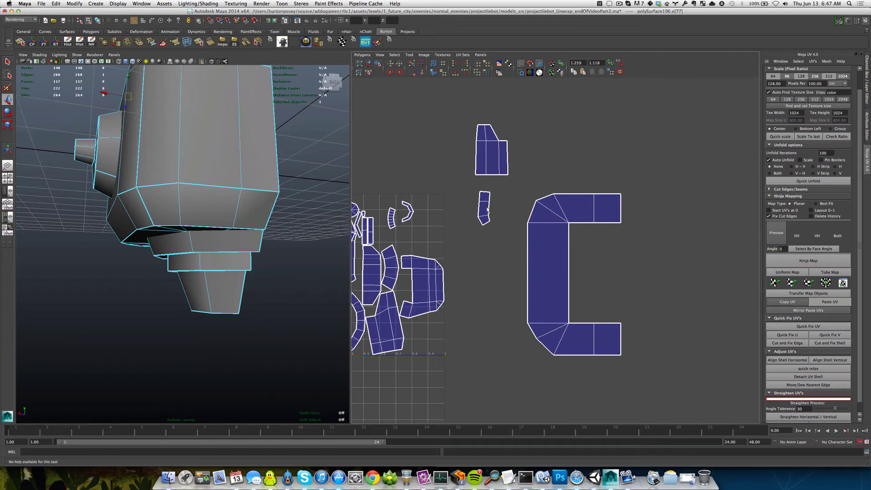
left_click(799, 360)
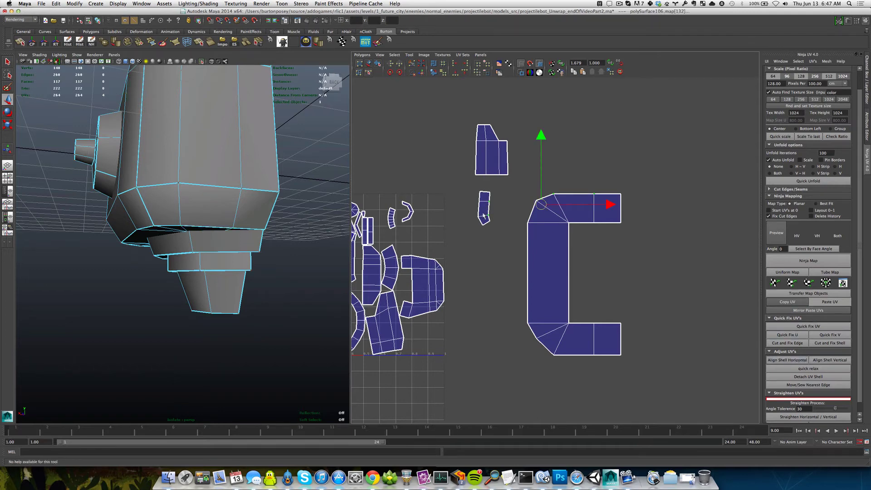
scroll(484, 217, "up", 2)
left_click(457, 186)
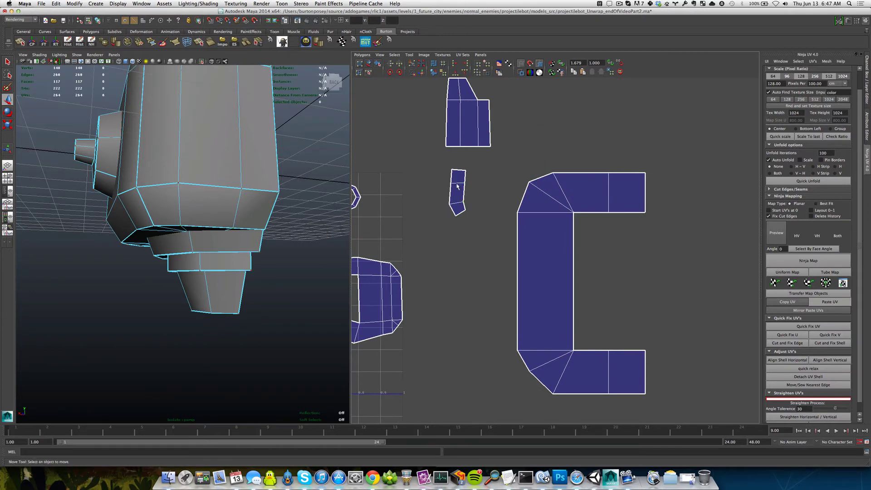
left_click(459, 171)
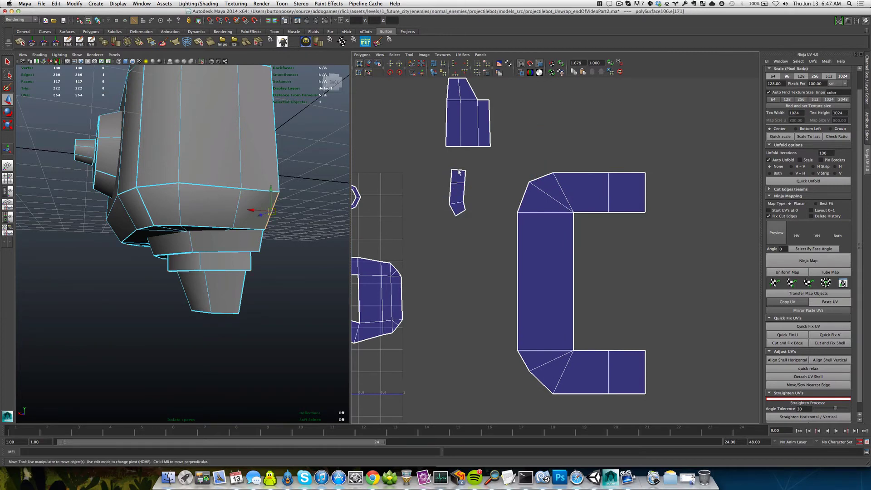
left_click(826, 360)
right_click_drag(496, 203, 439, 171, "alt")
middle_click_drag(439, 171, 631, 221, "alt")
right_click_drag(630, 220, 603, 210, "alt")
middle_click_drag(603, 210, 530, 207, "alt")
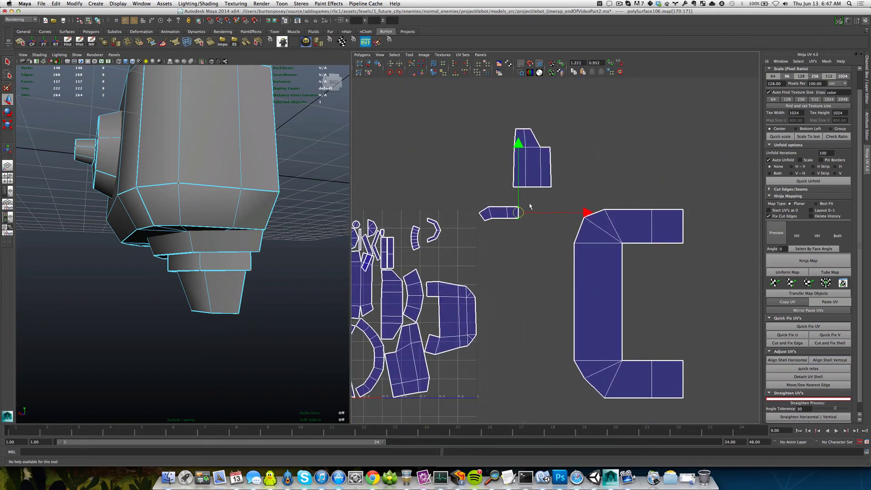
right_click_drag(530, 207, 562, 216, "alt")
- Move the lower bevel strip shell directly beneath the side panel shell's bottom edge
key("q")
mouse_move(459, 186)
right_mouse_down()
mouse_move(476, 187)
mouse_move(464, 167)
mouse_move(482, 161)
mouse_move(457, 188)
right_mouse_up()
right_click(464, 184)
left_click(461, 177)
left_click(487, 178, "shift")
key("z")
left_click(465, 157)
left_click(474, 180)
key("w")
left_click_drag(457, 187, 516, 158)
right_click_drag(515, 159, 531, 141, "alt")
middle_click_drag(519, 136, 545, 277, "alt")
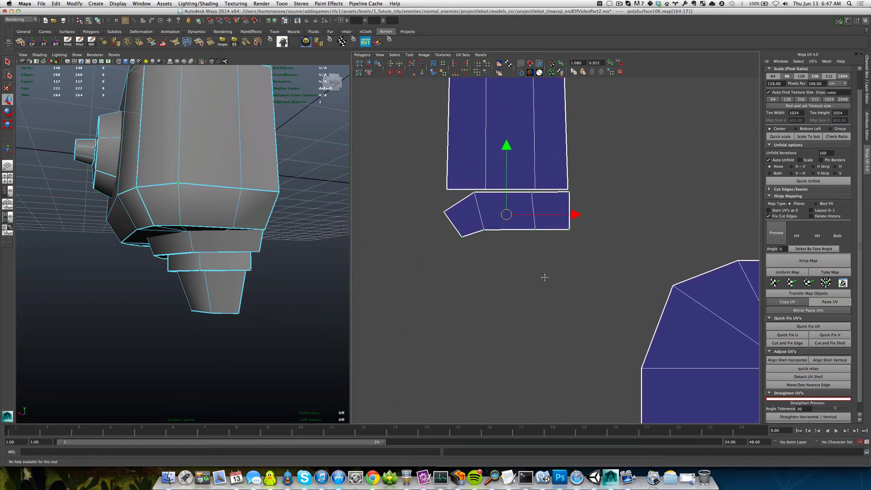
right_click_drag(545, 277, 509, 200, "alt")
middle_click_drag(508, 200, 515, 217, "alt")
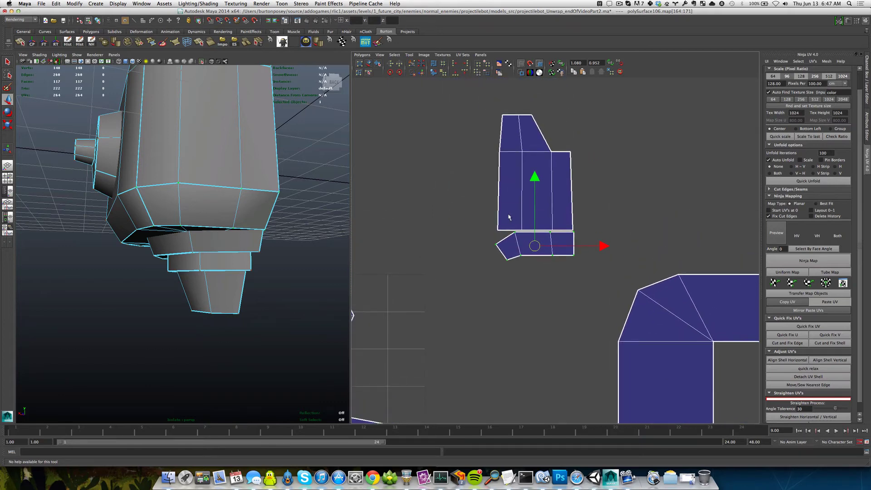
mouse_move(509, 217)
right_mouse_down()
mouse_move(525, 217)
mouse_move(512, 228)
mouse_move(503, 220)
right_mouse_up()
right_click(503, 239)
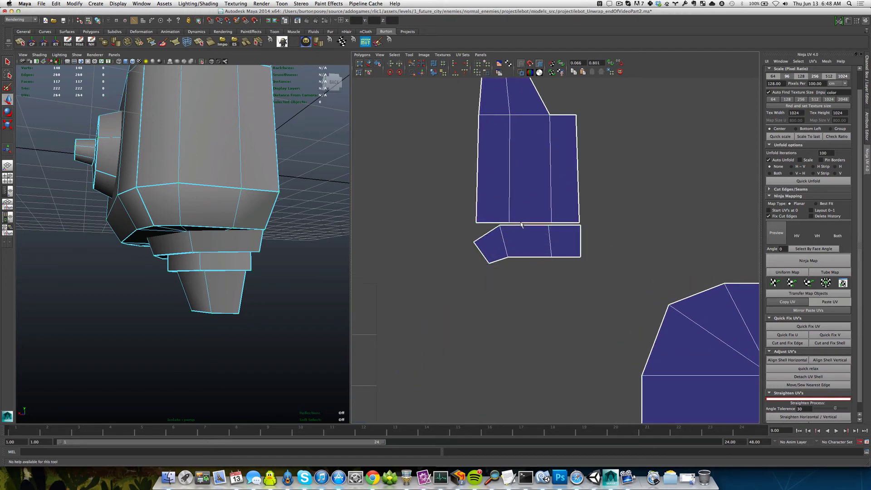
left_click(520, 224)
scroll(520, 228, "up", 2)
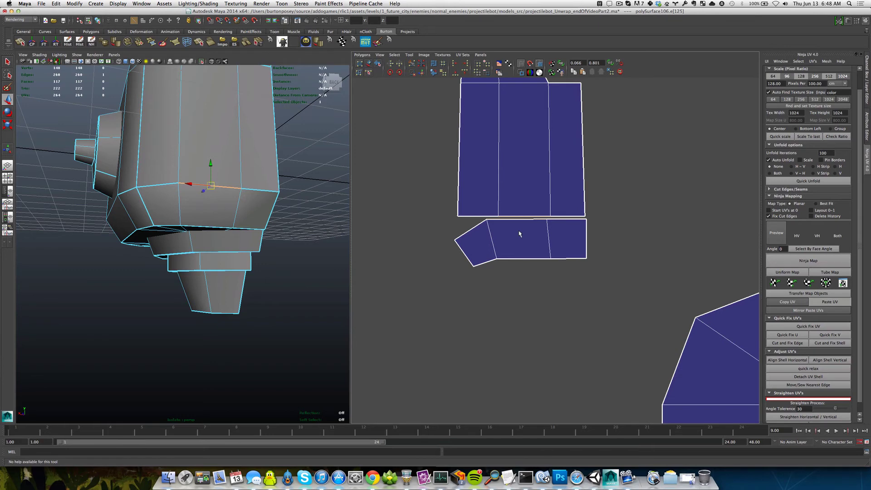
key("q")
scroll(519, 234, "down", 1)
right_click_drag(519, 232, 540, 229)
scroll(541, 230, "down", 3)
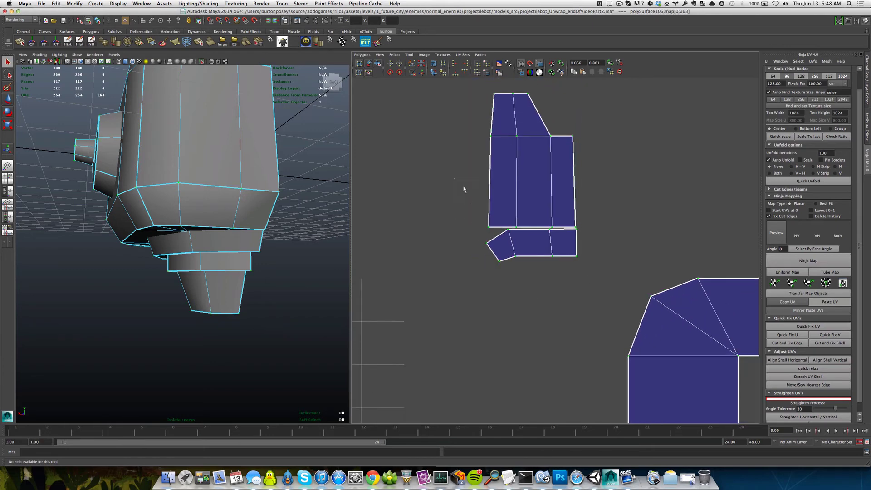
left_click(588, 280)
scroll(521, 276, "down", 6)
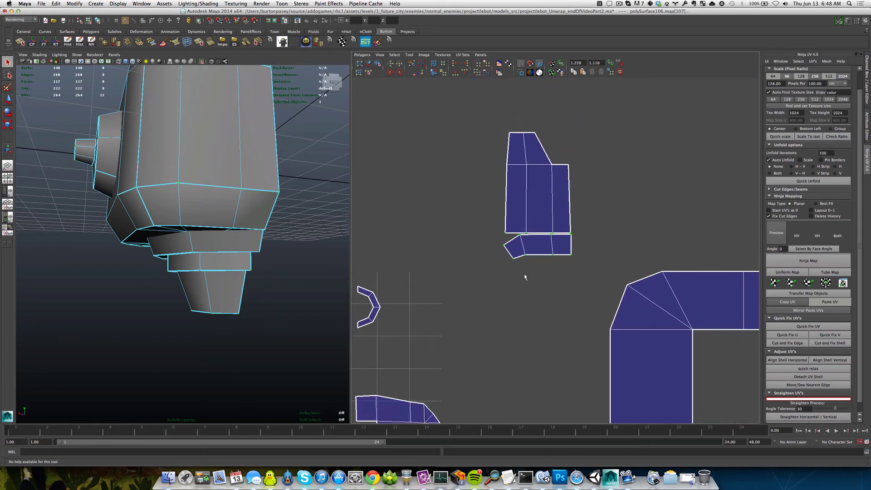
- Select all of the robot body's UV shells and lay them out inside the UV square
right_click(490, 247)
right_click_drag(490, 248, 454, 248)
scroll(398, 214, "down", 2)
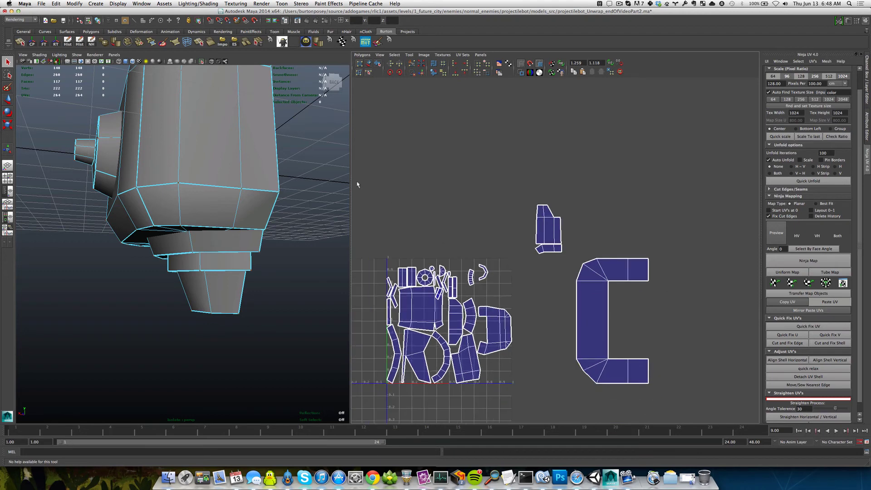
left_click_drag(357, 184, 726, 394)
mouse_move(516, 288)
right_mouse_down("shift")
mouse_move(508, 268)
mouse_move(481, 295)
mouse_move(481, 286)
mouse_move(519, 287)
right_mouse_up("shift")
- Move the side panel shell together with its lower bevel strip shell outside the UV square
middle_click_drag(519, 287, 617, 223, "alt")
right_click_drag(213, 183, 214, 199)
left_click(218, 168)
right_click_drag(517, 266, 543, 264)
scroll(533, 267, "down", 2)
key("w")
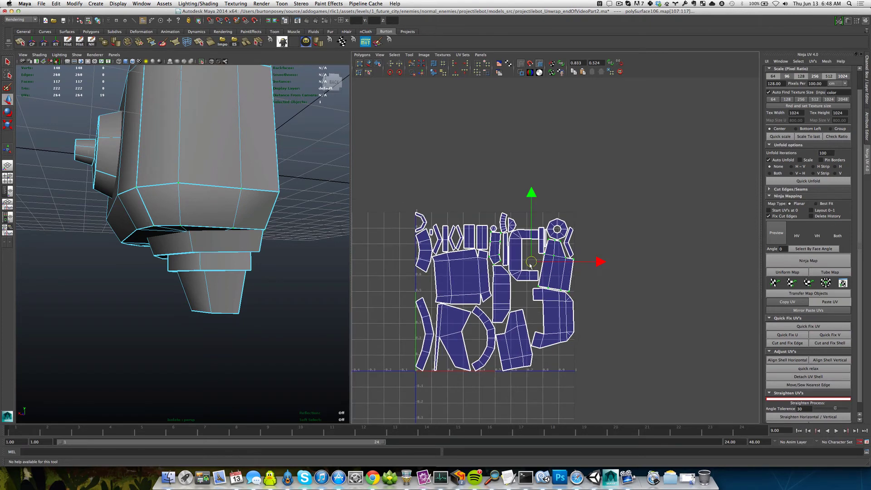
left_click_drag(530, 264, 675, 234)
middle_click_drag(659, 261, 556, 254, "alt")
scroll(555, 253, "up", 3)
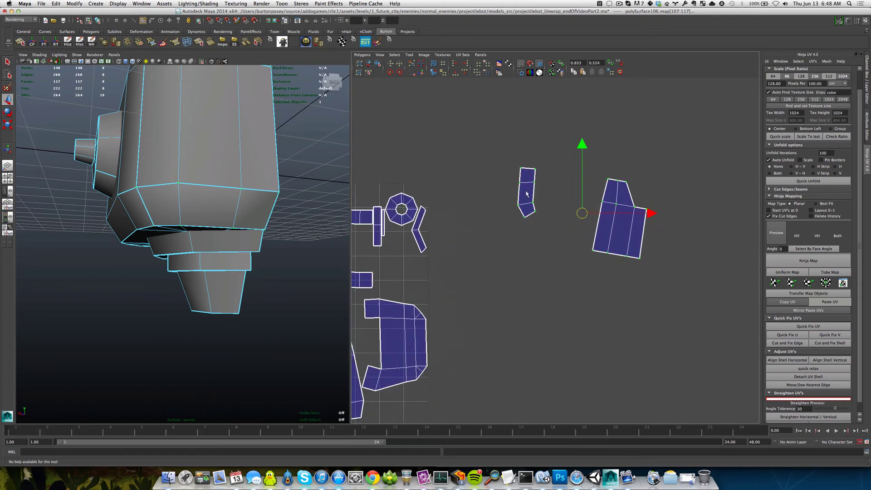
right_click_drag(526, 194, 527, 181)
left_click(520, 191)
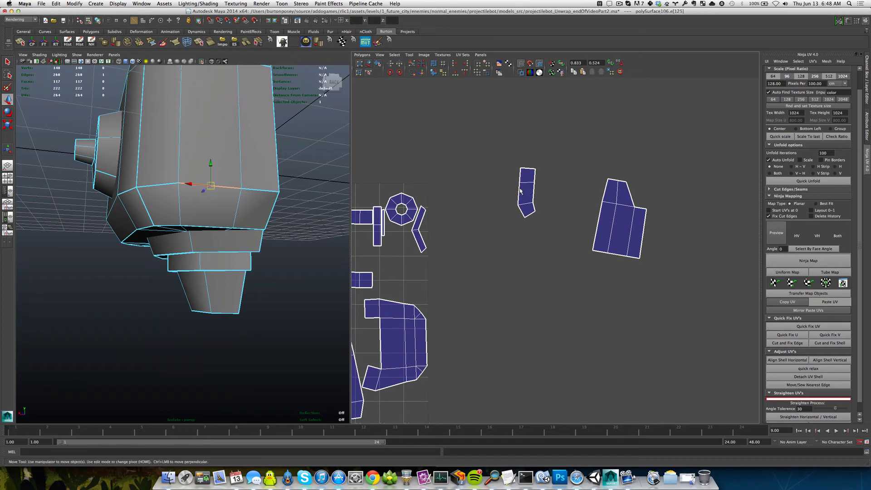
right_click_drag(514, 173, 542, 194, "shift")
key("super+z")
- Rotate the lower bevel strip shell 90° clockwise in two 45° steps
left_click_drag(512, 160, 540, 186)
right_click_drag(525, 191, 534, 184, "ctrl")
left_click(400, 72)
left_click(399, 72)
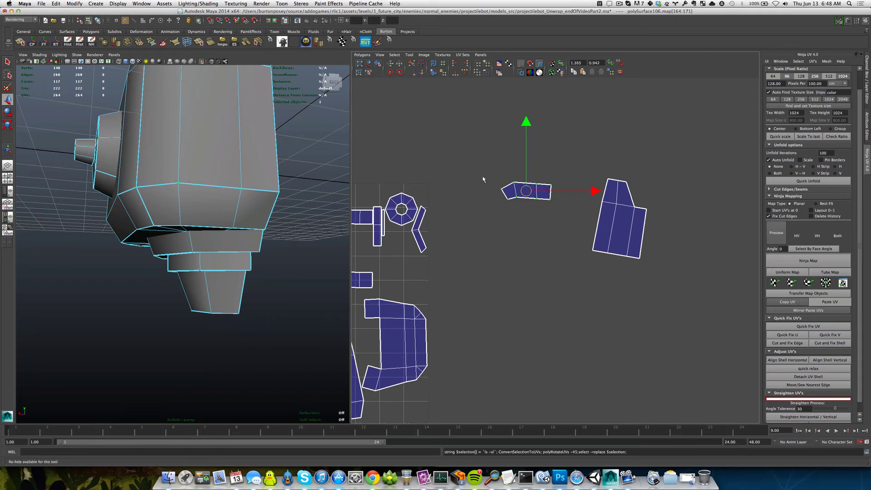
- Place the bevel strip shell just below the side panel shell and rotate it parallel to the panel's bottom edge
left_click_drag(525, 194, 614, 271)
key("e")
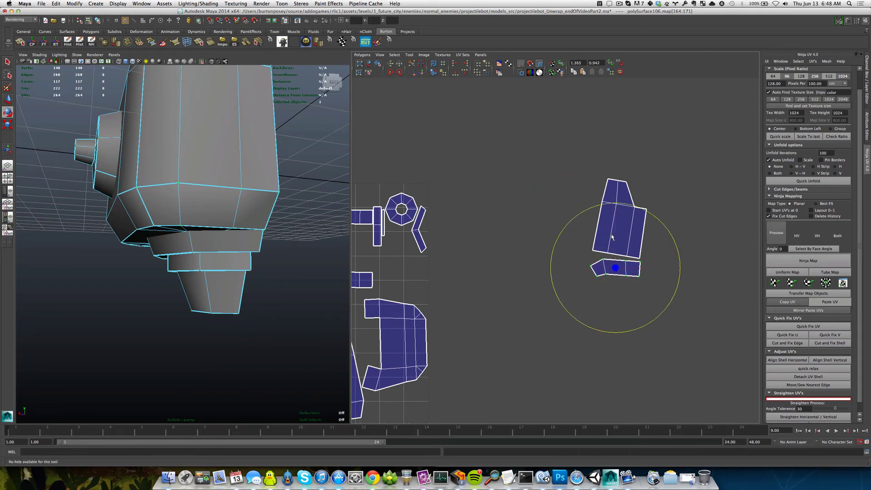
scroll(630, 299, "up", 5)
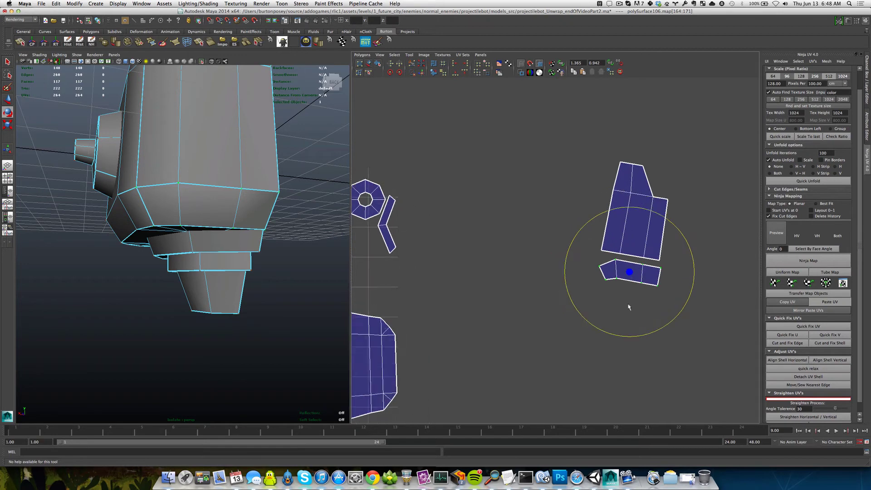
middle_click_drag(634, 293, 514, 280, "alt")
right_click_drag(515, 281, 539, 293, "alt")
key("w")
left_click_drag(564, 283, 565, 274)
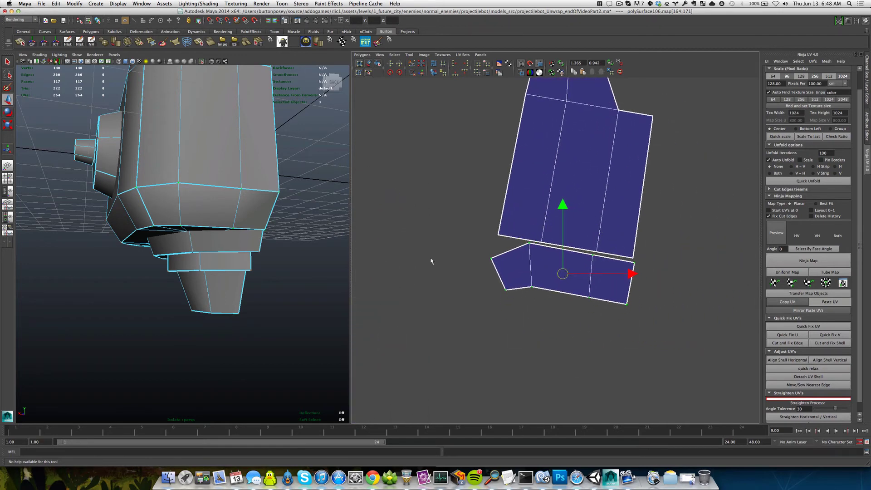
- Unfold the side panel shell to correct its proportions against the model
left_click_drag(248, 249, 248, 198, "alt")
middle_click_drag(249, 198, 290, 277, "alt")
left_click_drag(291, 277, 285, 314, "alt")
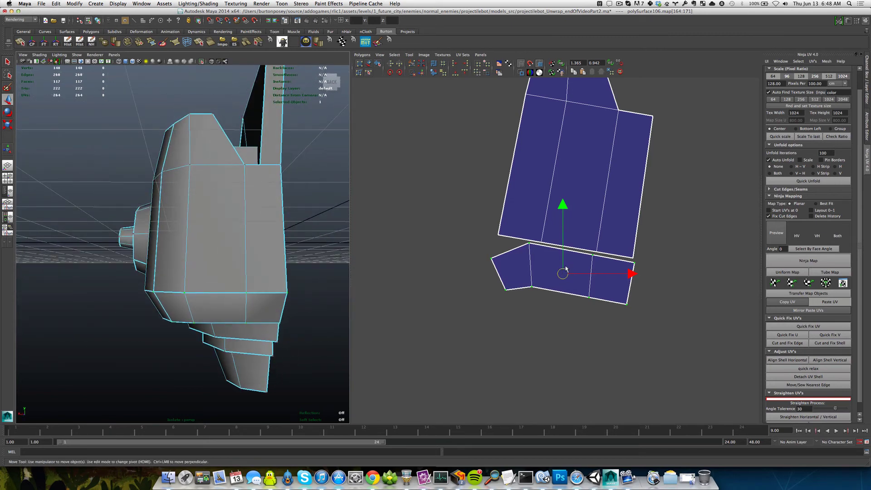
scroll(565, 268, "down", 2)
middle_click_drag(565, 268, 522, 285, "alt")
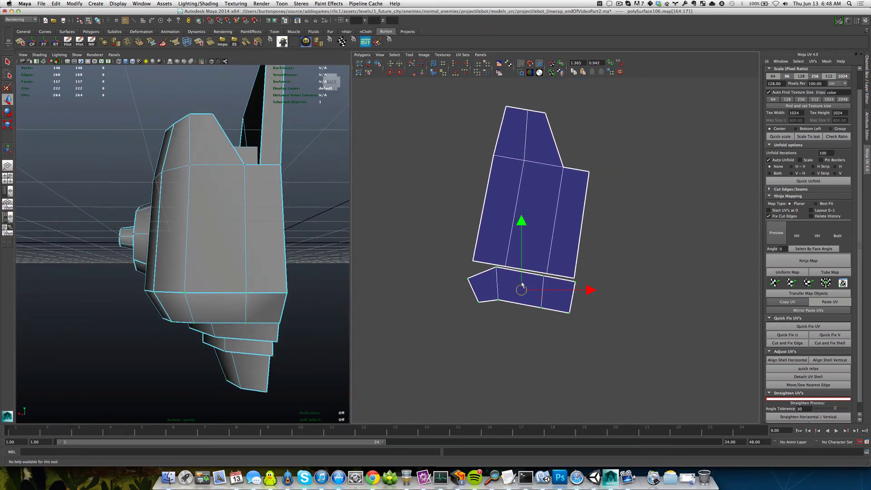
scroll(522, 285, "up", 2)
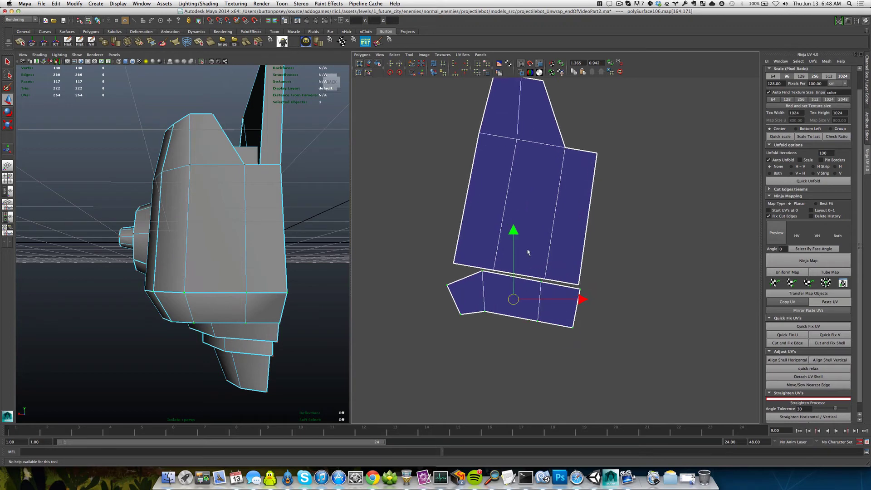
left_click(556, 251)
scroll(562, 248, "down", 3)
left_click_drag(524, 158, 609, 220)
right_click_drag(564, 219, 594, 198, "ctrl")
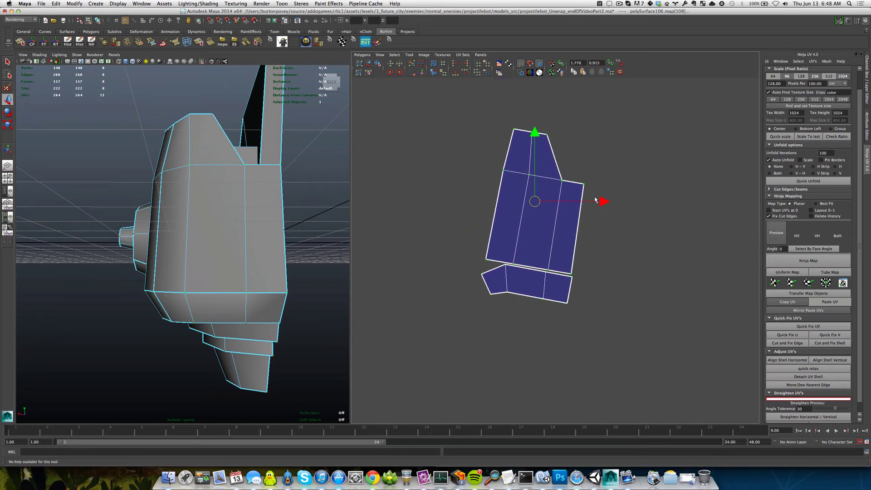
mouse_move(549, 229)
right_mouse_down("shift")
mouse_move(556, 229)
mouse_move(553, 216)
right_mouse_up("shift")
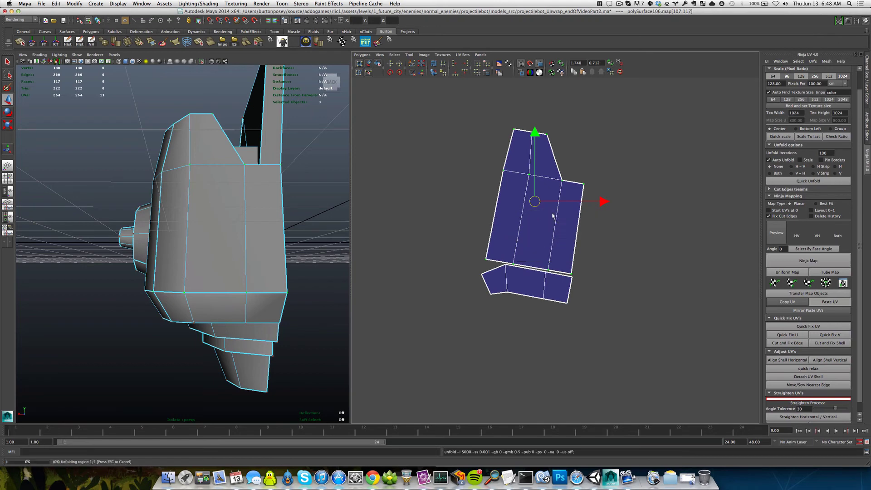
- Move and sew the bevel strip onto the side panel shell along all three bottom edges, one edge at a time
right_click_drag(539, 274, 535, 260)
left_click(534, 270)
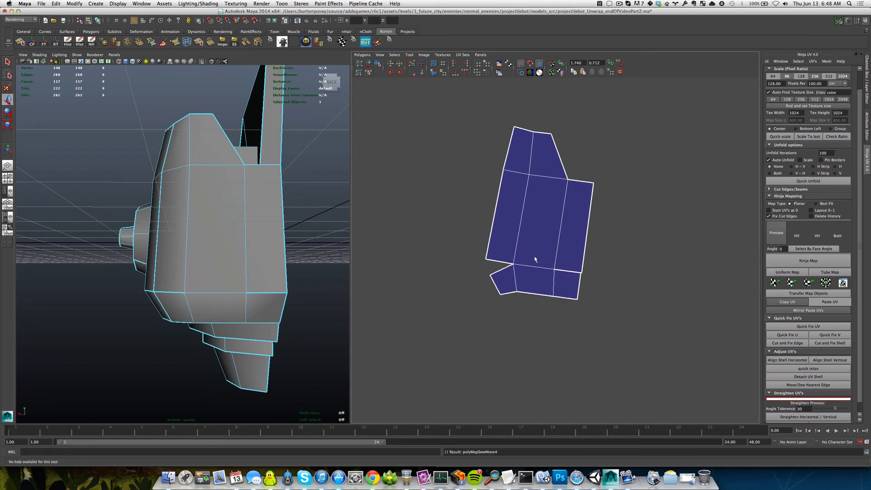
left_click(571, 273)
key("g")
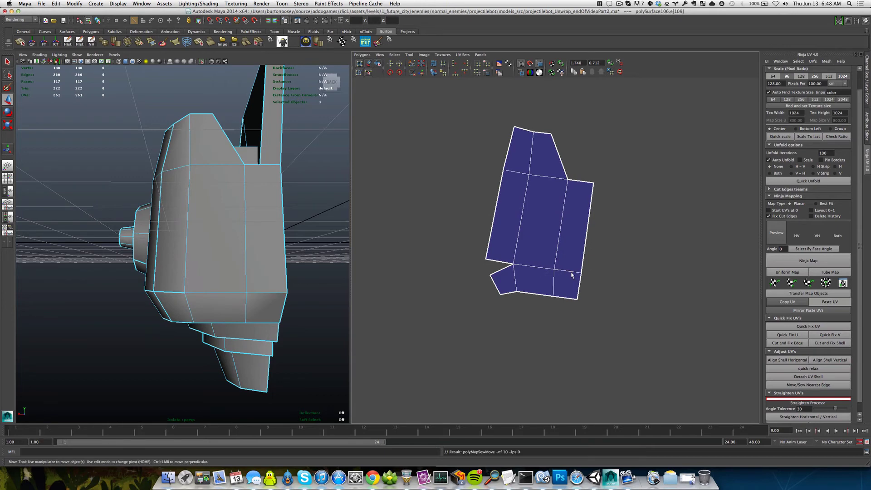
left_click(498, 274)
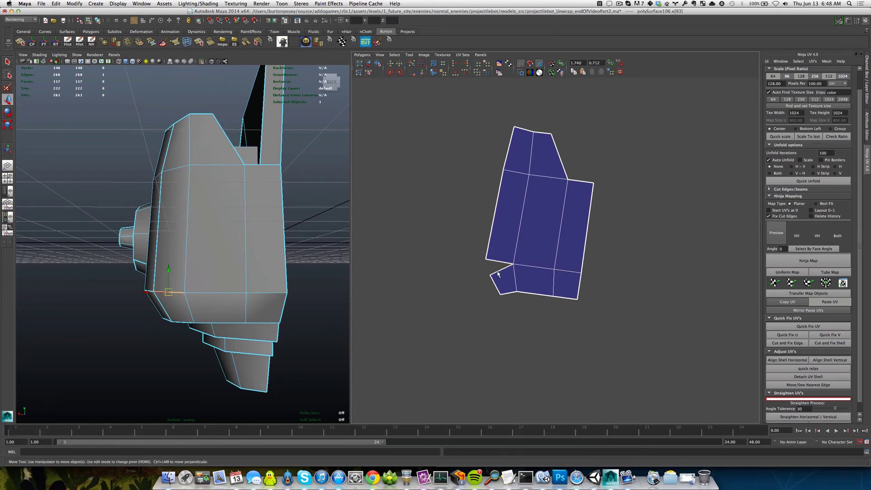
key("g")
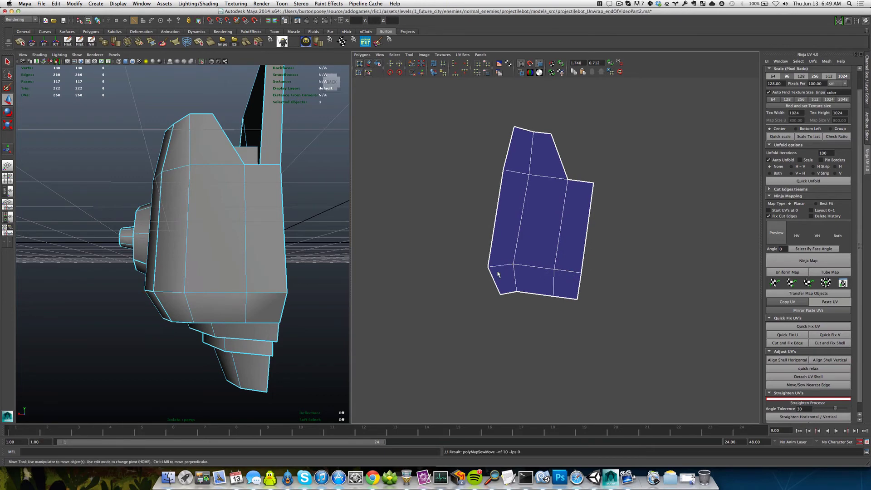
- Display the checker texture on the model and undo the bevel strip sews back to a separate shell
key("6")
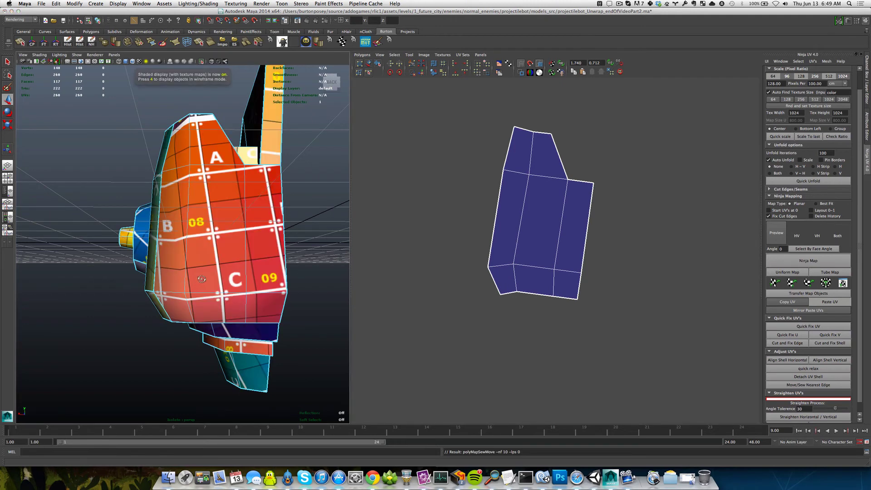
left_click_drag(190, 278, 227, 274, "alt")
key("z")
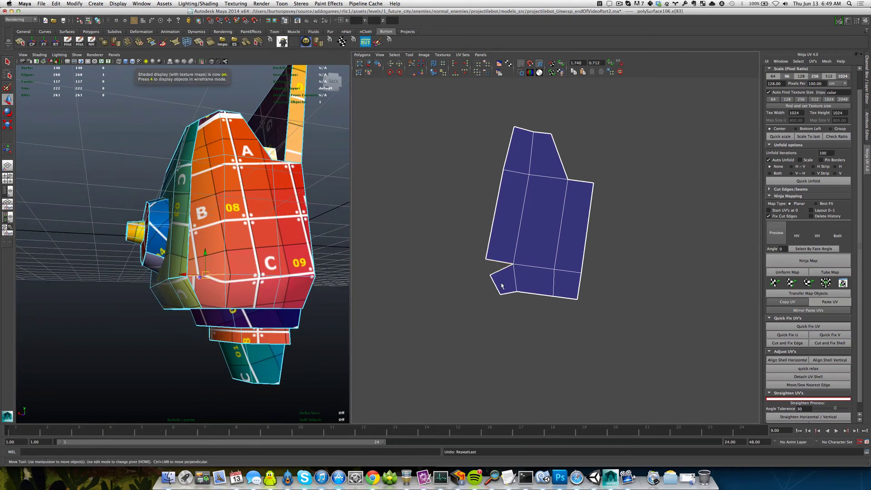
key("z")
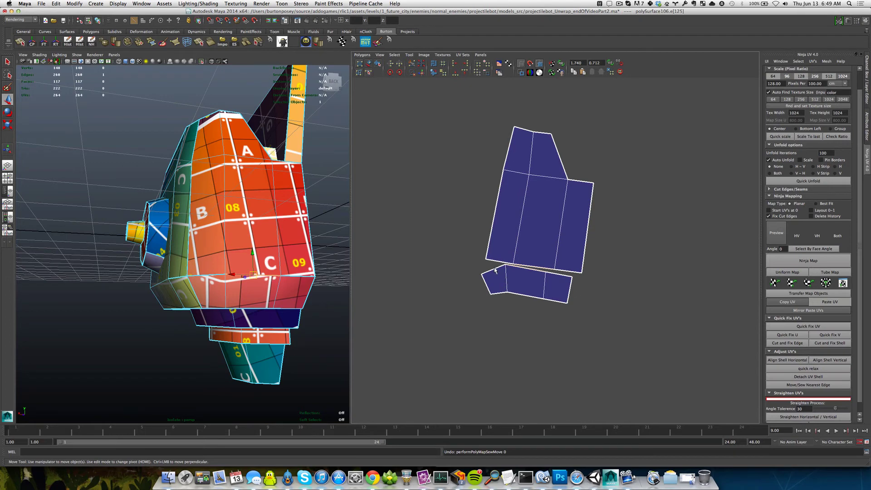
- Try to move and sew several of the bevel strip's upper edges onto the side panel at once, and undo it
left_click(494, 270)
left_click(558, 275, "shift")
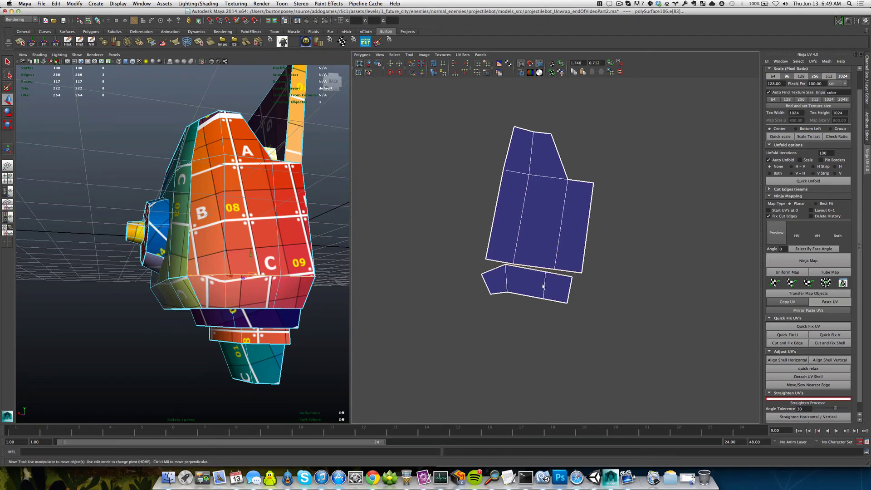
right_click_drag(542, 287, 539, 257, "shift")
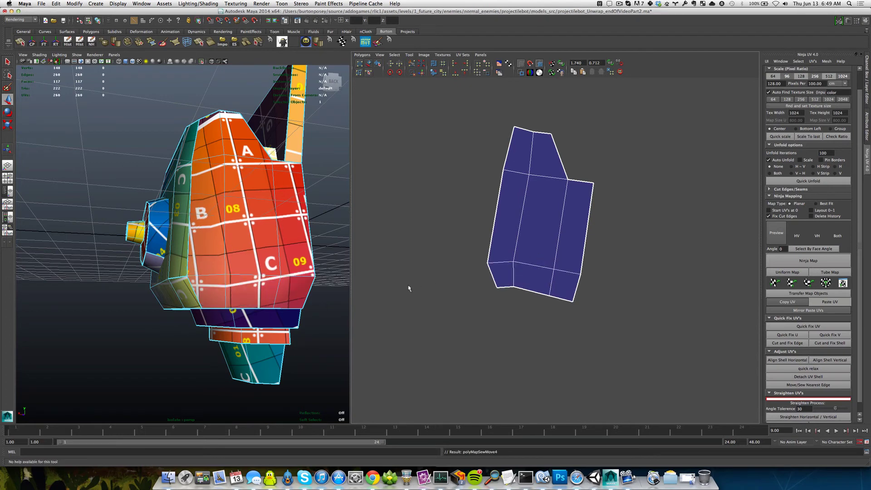
key("z")
- Move and sew the bevel strip onto the side panel's main bottom edge, leaving the angled corner segment unsewn
middle_click_drag(527, 286, 521, 292, "alt")
left_click(526, 280)
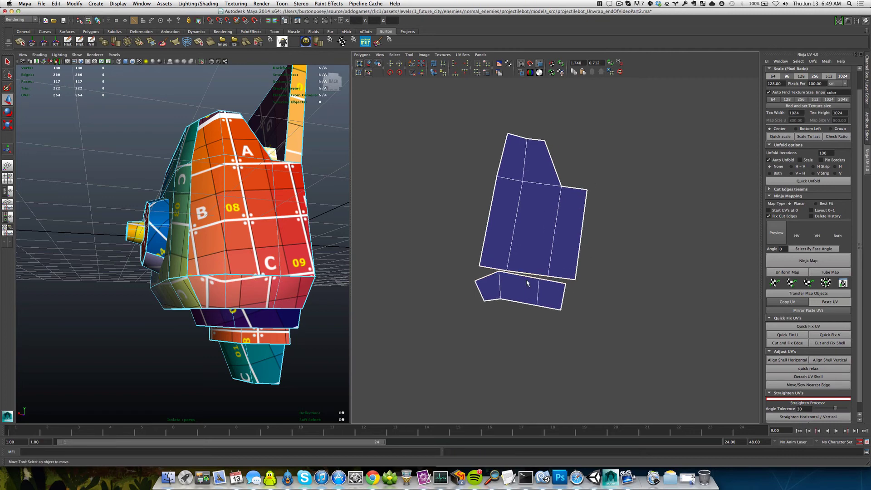
left_click(527, 276)
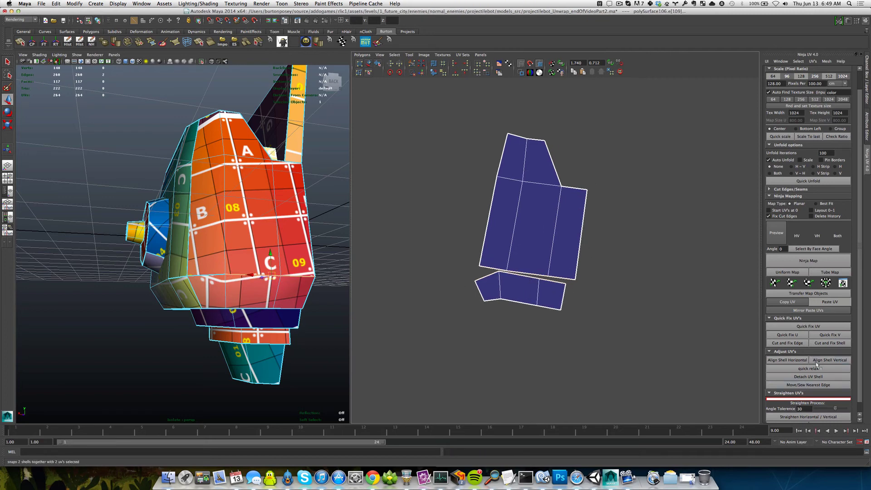
right_click_drag(566, 335, 565, 328, "shift")
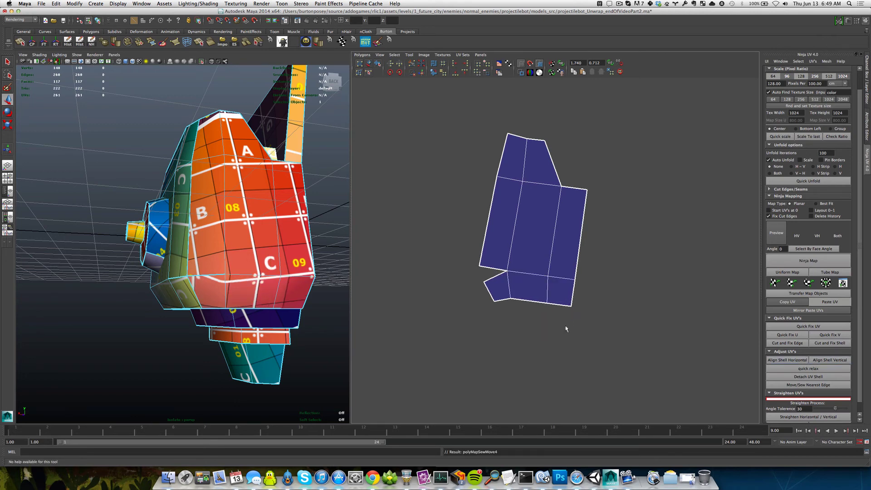
- Show the complete UV layout and examine the narrow strip shells around the C-shaped shell
right_click_drag(534, 260, 488, 274, "alt")
right_click_drag(217, 252, 150, 245, "alt")
left_click_drag(149, 244, 207, 260, "alt")
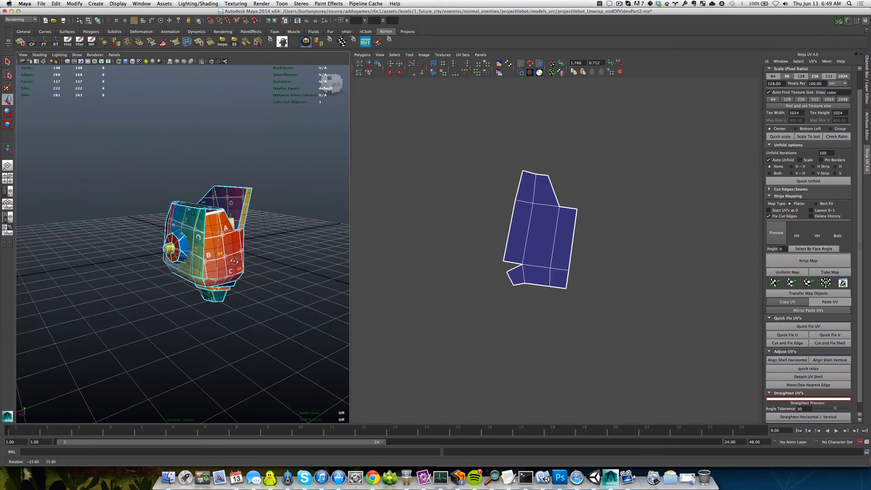
right_click_drag(207, 261, 240, 249)
right_click_drag(411, 284, 374, 290, "alt")
middle_click_drag(375, 290, 489, 274, "alt")
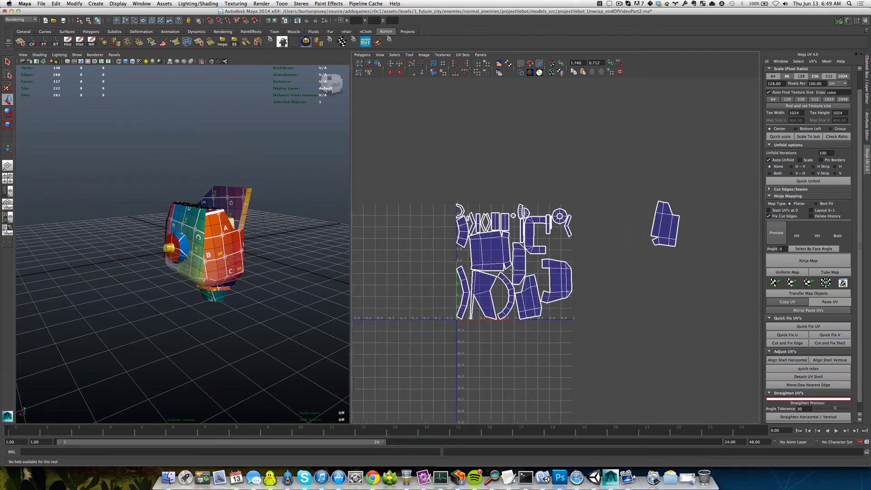
right_click_drag(489, 274, 557, 261, "alt")
right_click_drag(574, 228, 560, 232)
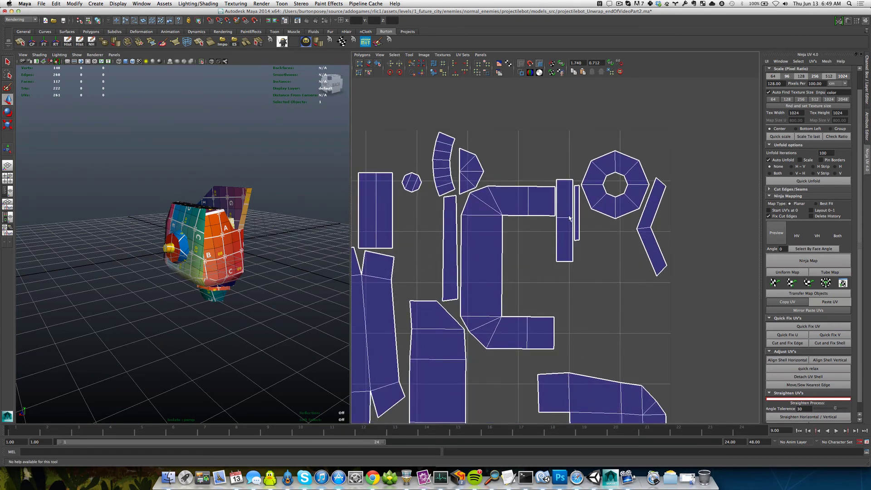
- Move and sew the two-segment strip at the C-shaped shell's upper arm end to end with its matching strip
right_click_drag(442, 232, 479, 226)
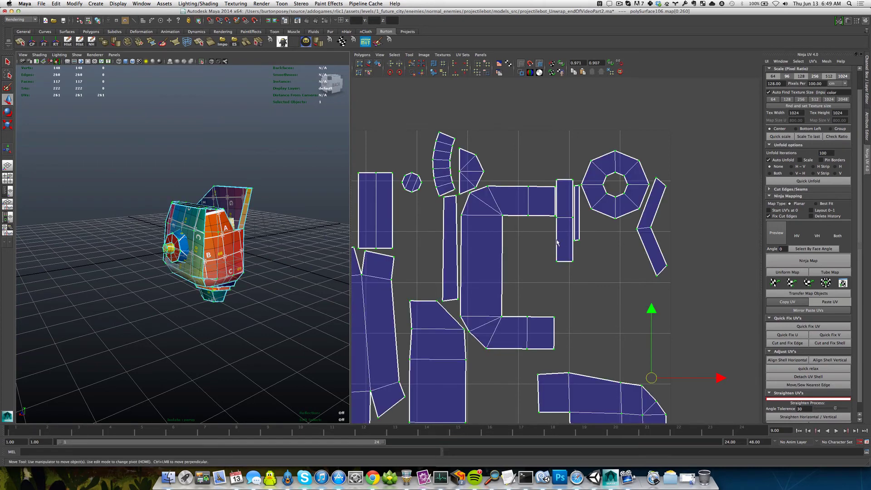
mouse_move(557, 242)
right_mouse_down("shift")
mouse_move(558, 270)
mouse_move(560, 233)
right_mouse_up("shift")
left_click(558, 233)
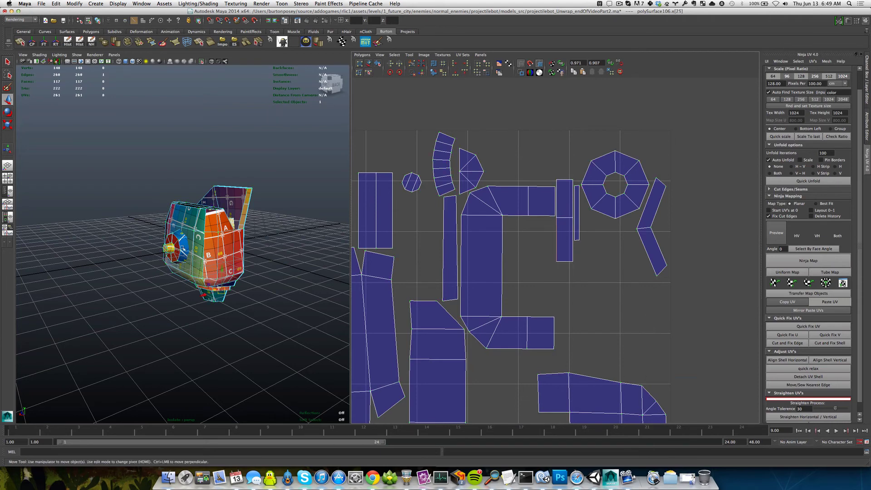
key("5")
left_click_drag(227, 305, 214, 246, "alt")
scroll(217, 270, "up", 5)
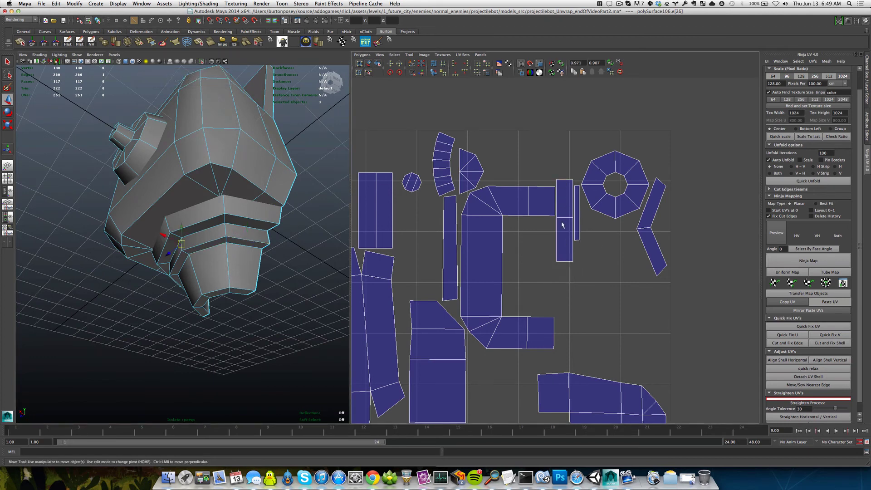
right_click_drag(562, 224, 564, 198, "shift")
- Undo and redo the strip sew to check where the joined strip lands in the layout
right_click_drag(557, 275, 523, 290, "alt")
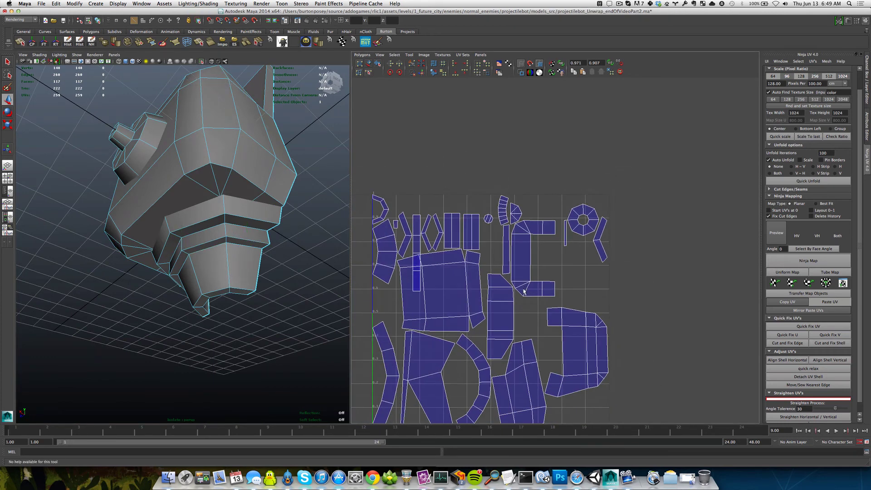
scroll(524, 292, "down", 2)
middle_click_drag(526, 291, 513, 249, "alt")
scroll(515, 250, "down", 1)
key("super+z")
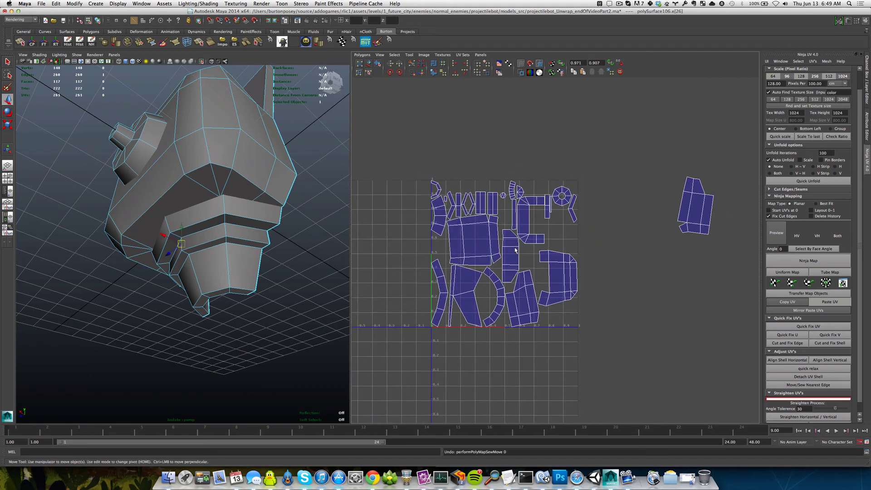
key("shift+z")
scroll(428, 178, "up", 3)
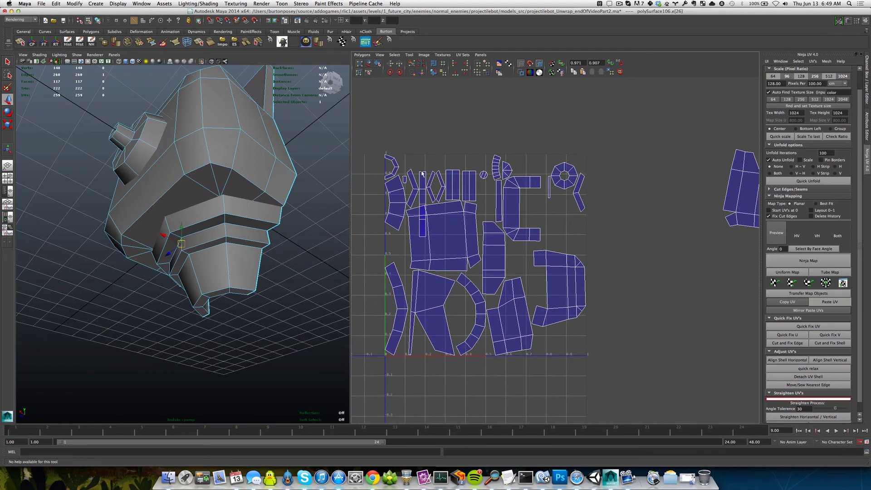
- Select the joined strip's end edges in turn and check their location on the model's lower steps
left_click(422, 181)
left_click(422, 236)
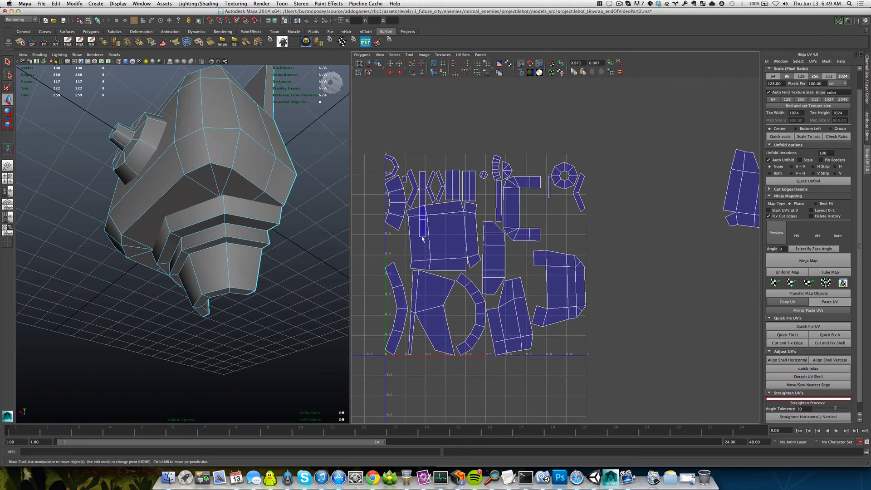
right_click(423, 239, "shift")
left_click(423, 229)
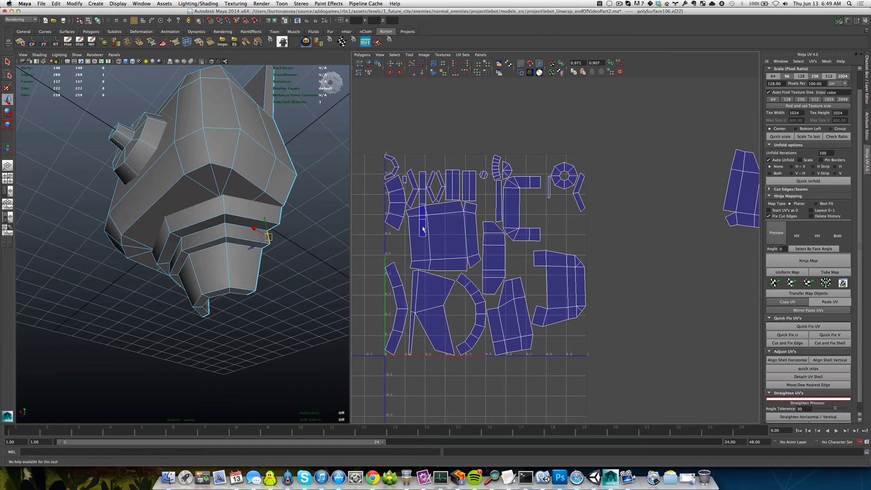
left_click(422, 173)
left_click_drag(191, 250, 255, 265, "alt")
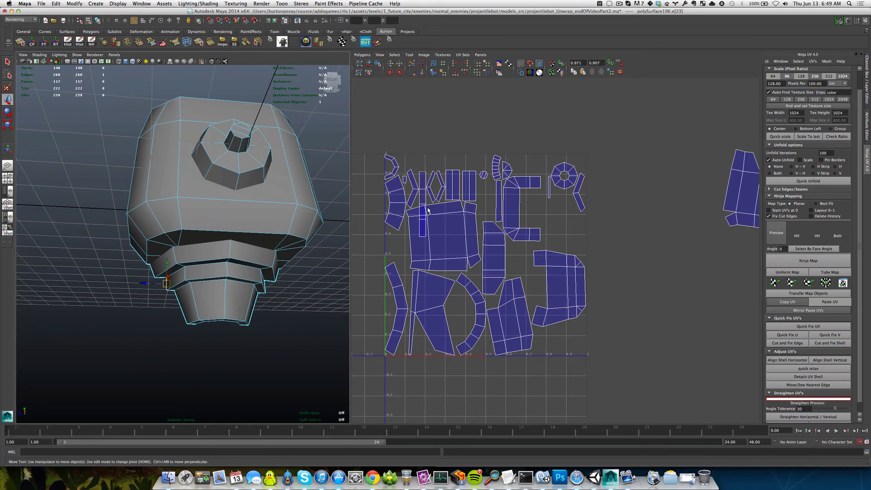
- Select all UVs of the joined four-segment strip and move it upward, clear of the large body shell
scroll(428, 220, "up", 3)
middle_click_drag(414, 207, 502, 245, "alt")
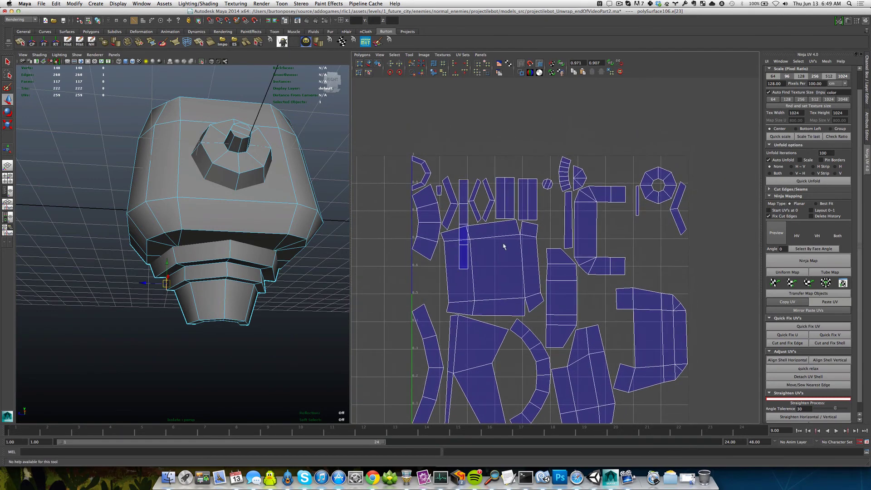
right_click_drag(463, 202, 479, 203)
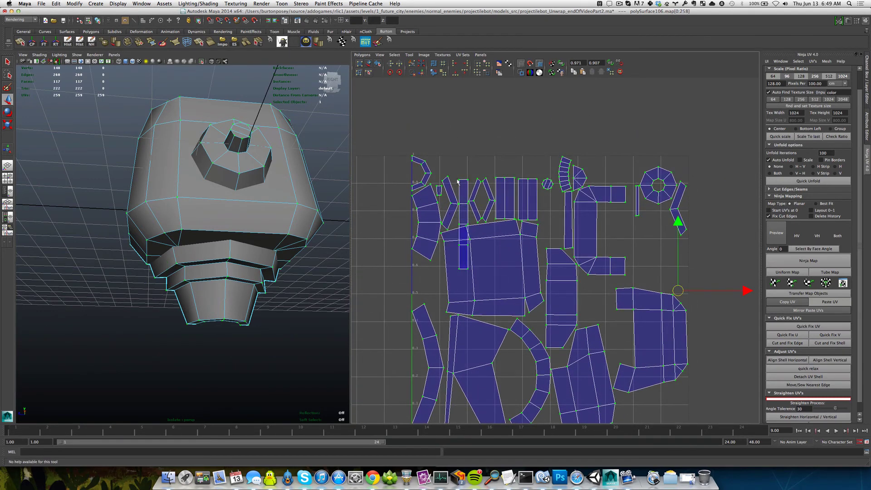
left_click(458, 180)
double_click(463, 206)
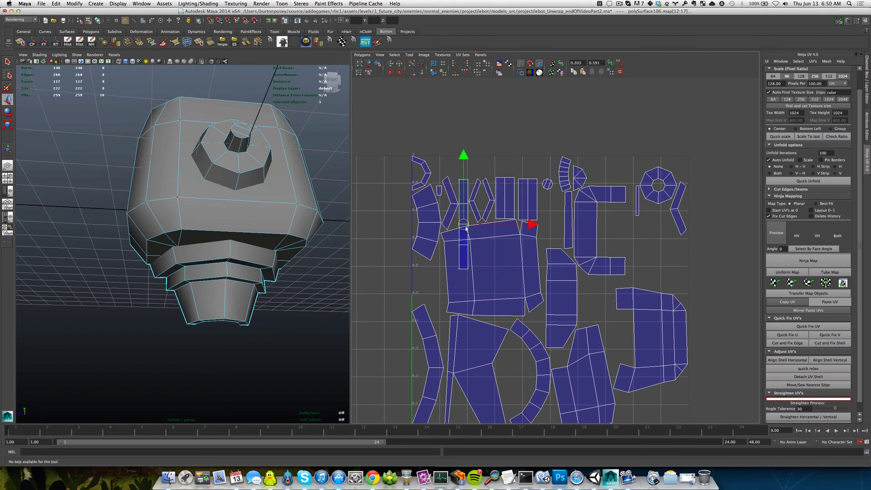
left_click_drag(466, 227, 465, 152)
scroll(458, 159, "up", 2)
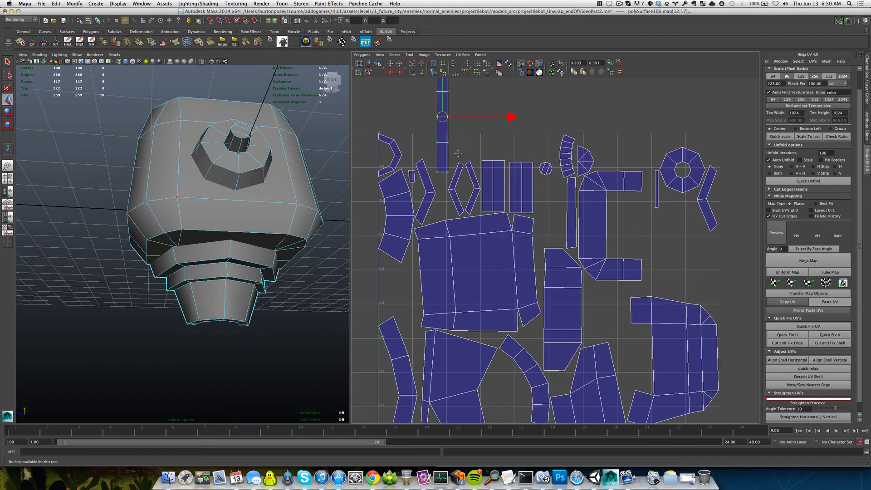
middle_click_drag(458, 158, 473, 213, "alt")
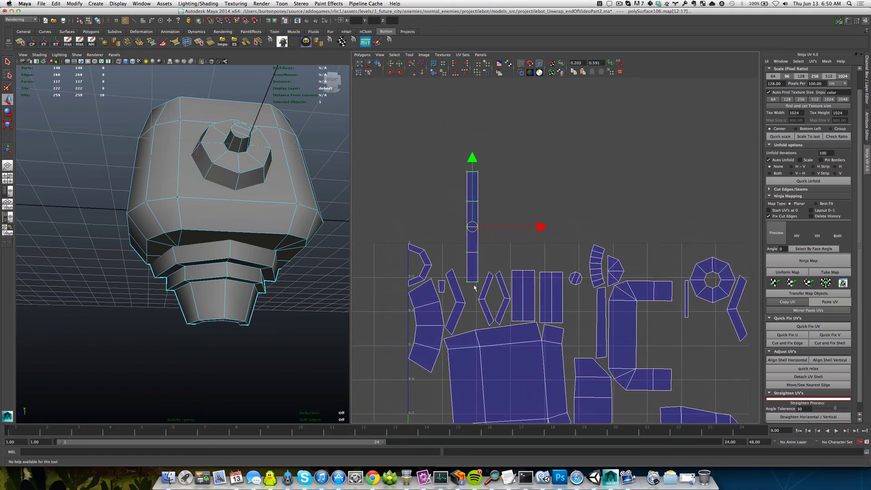
scroll(474, 288, "down", 2)
left_click(485, 317)
middle_click_drag(486, 324, 488, 289, "alt")
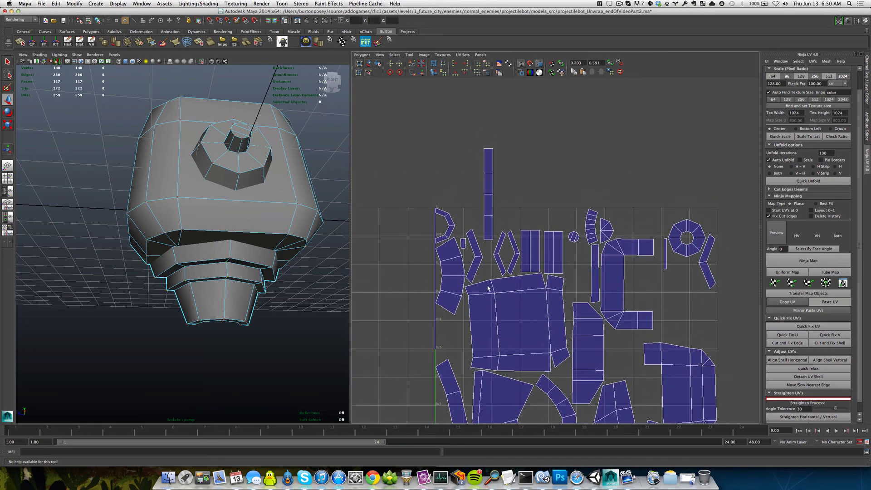
- Move and sew the small single-face rectangular shell onto the end of the curved nozzle strip
left_click_drag(209, 296, 236, 279, "alt")
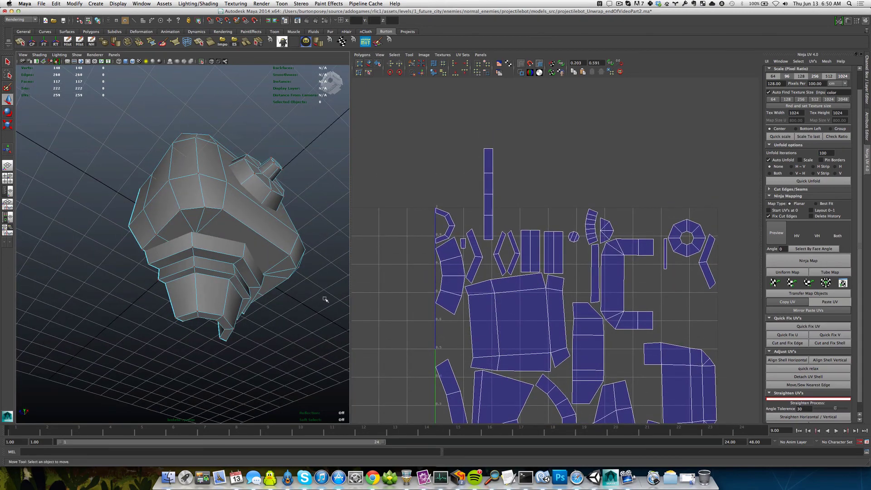
right_click_drag(472, 287, 448, 291, "alt")
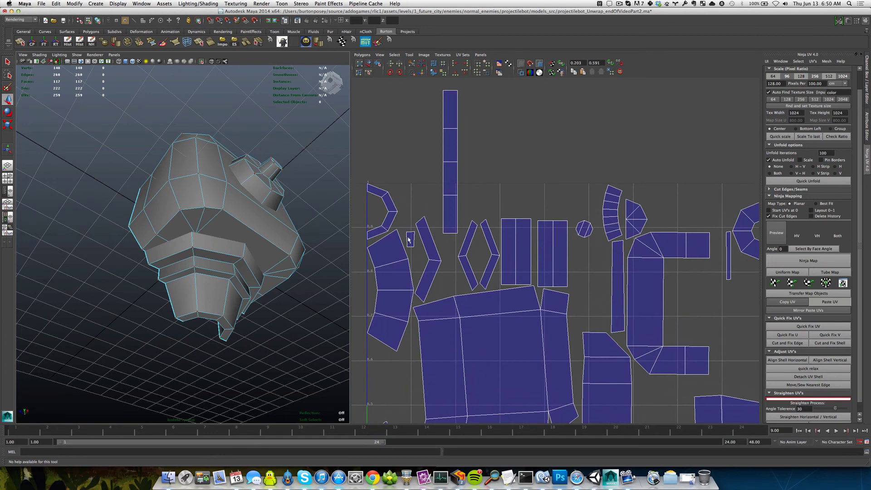
left_click(407, 240)
key("w")
left_click_drag(258, 238, 226, 272, "alt")
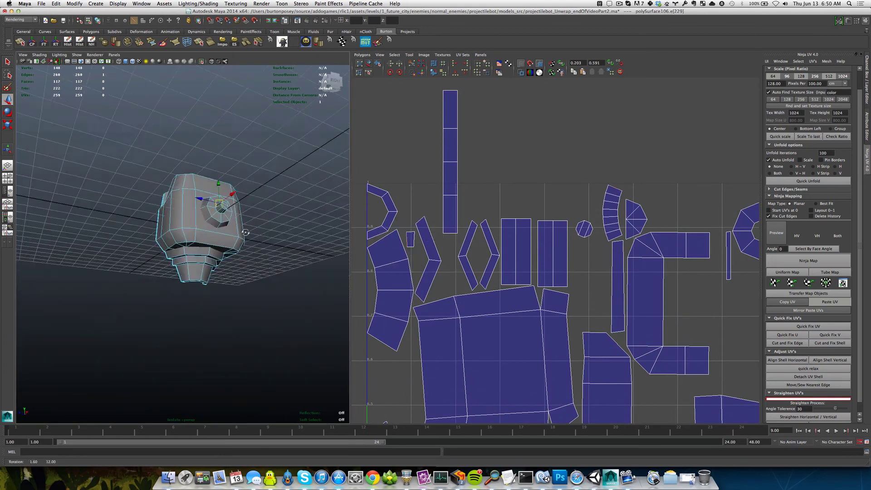
right_click_drag(227, 272, 290, 272, "alt")
left_click_drag(290, 254, 247, 256, "alt")
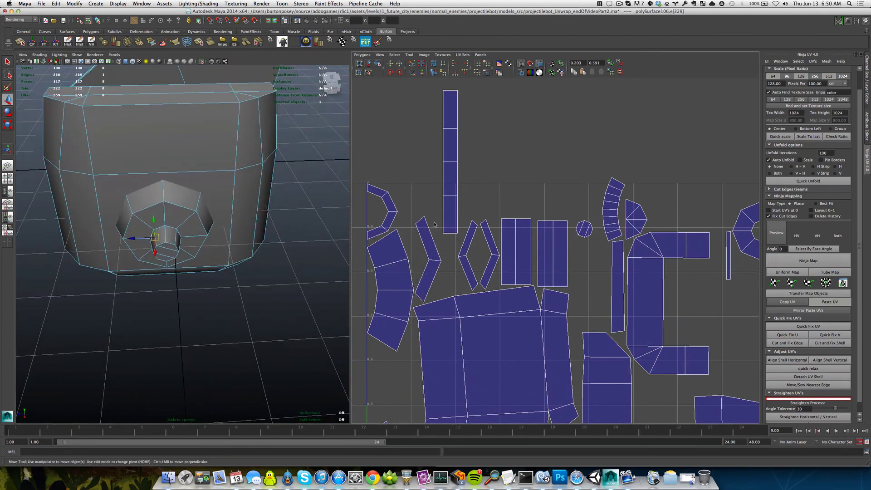
key("g")
middle_click_drag(650, 214, 602, 211, "alt")
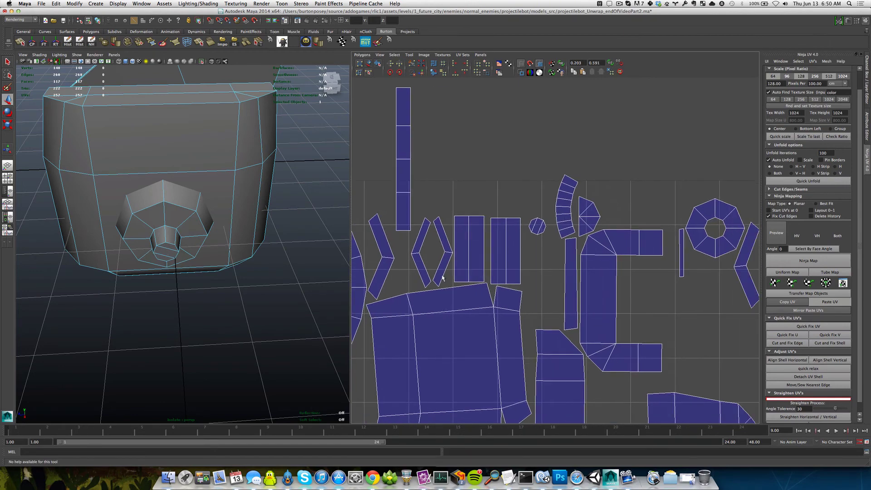
- Move and sew the long narrow strip beside the C-shaped shell onto the large angular shell's upper edge
left_click(564, 279)
left_click_drag(234, 222, 161, 204, "alt")
right_click_drag(161, 205, 204, 209, "alt")
left_click_drag(204, 208, 204, 237, "alt")
right_click_drag(581, 298, 562, 298, "alt")
scroll(561, 299, "down", 4)
middle_click_drag(559, 306, 546, 253, "alt")
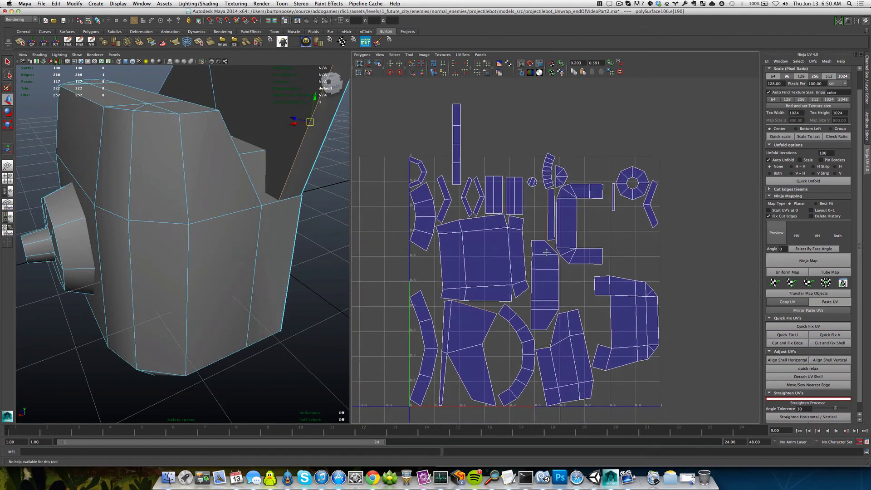
right_click_drag(548, 255, 550, 242, "shift")
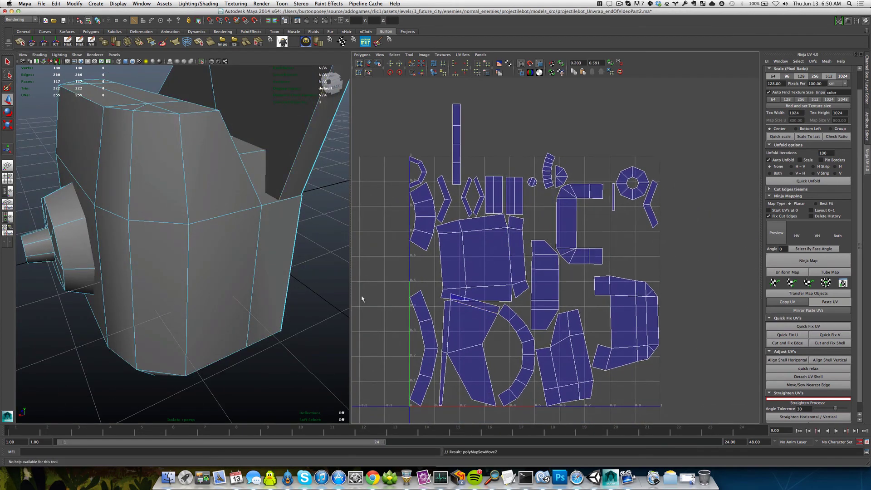
- Select the short horizontal edge on the robot body's lower bevel and locate it among the UV shells
left_click_drag(361, 299, 249, 245, "alt")
right_click_drag(510, 298, 523, 301)
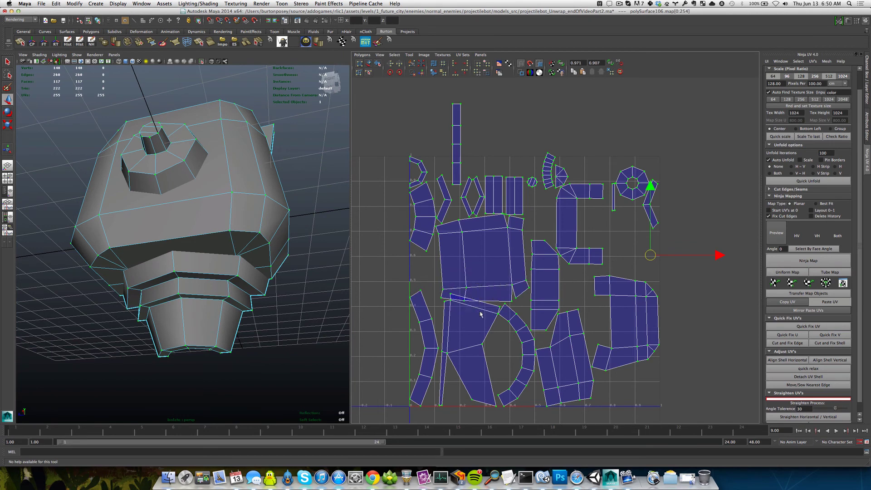
left_click_drag(180, 239, 219, 253, "alt")
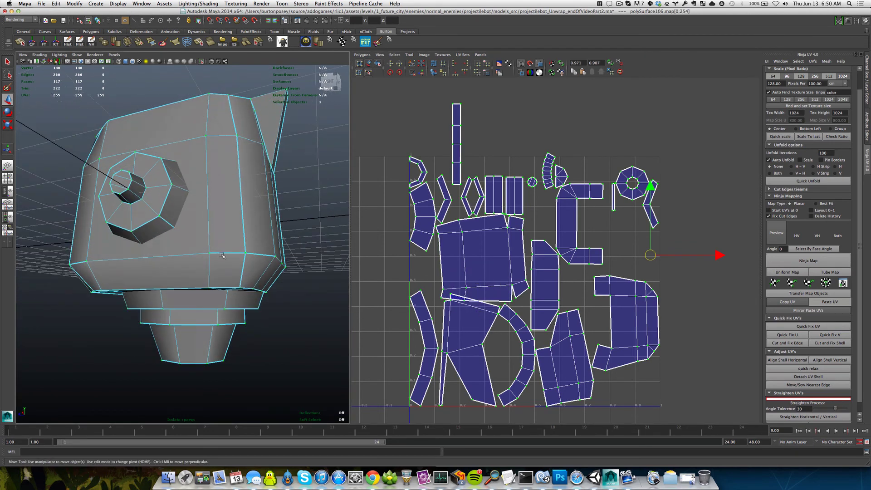
right_click_drag(231, 262, 230, 247)
left_click(230, 252)
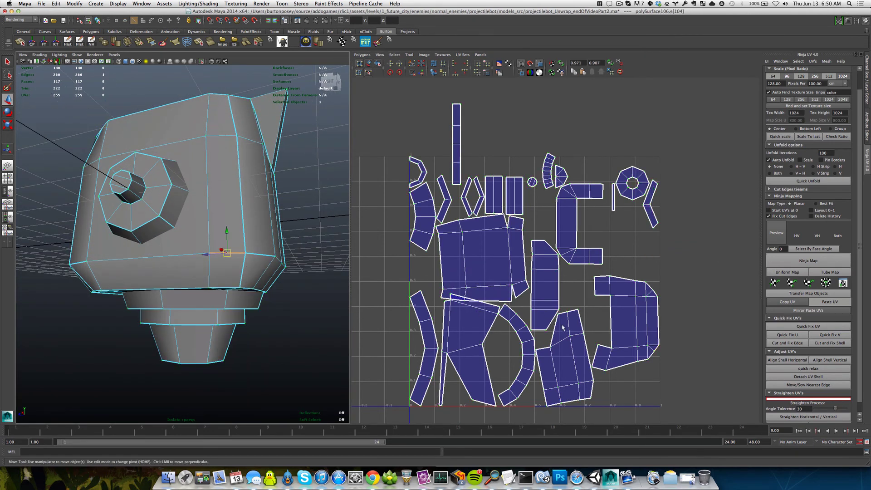
scroll(563, 327, "down", 2)
right_click_drag(480, 268, 480, 259, "shift")
scroll(501, 219, "up", 3)
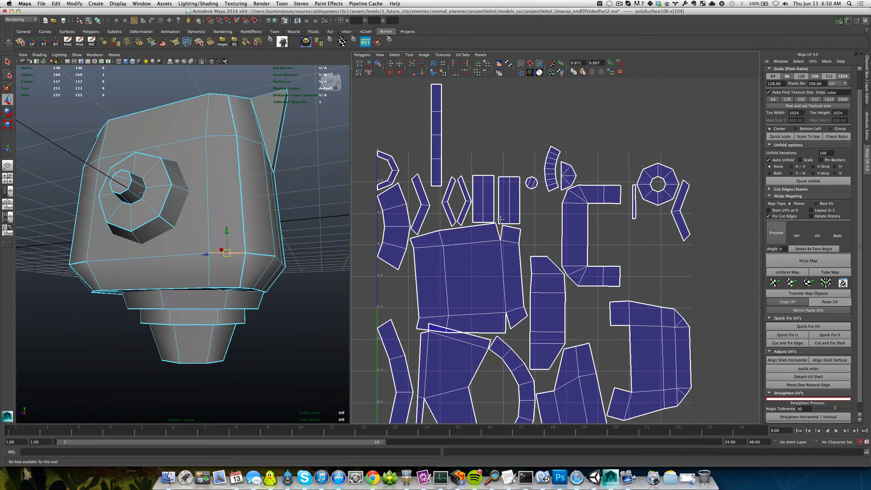
scroll(502, 227, "up", 2)
- Select all UVs of the large rectangular body shell and move it outside the 0–1 square, below the other separated body shell
right_click_drag(498, 234, 516, 230)
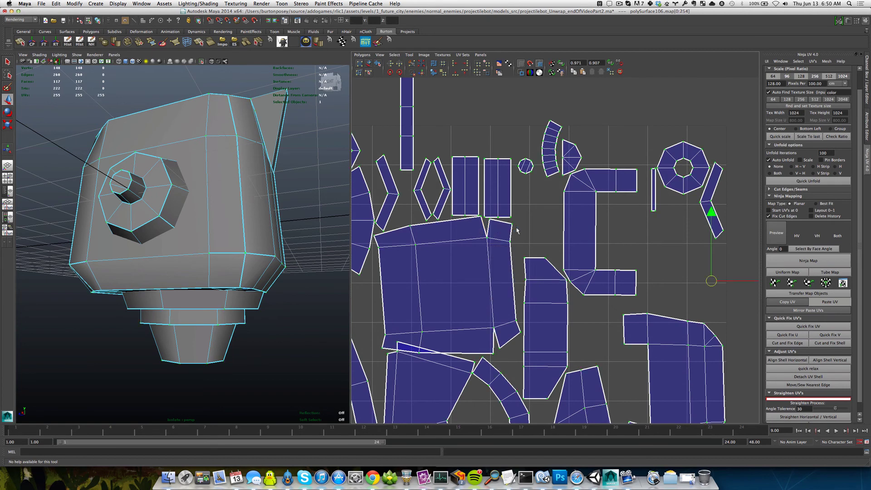
left_click(517, 230)
right_click_drag(469, 249, 488, 247)
left_click_drag(483, 236, 494, 245)
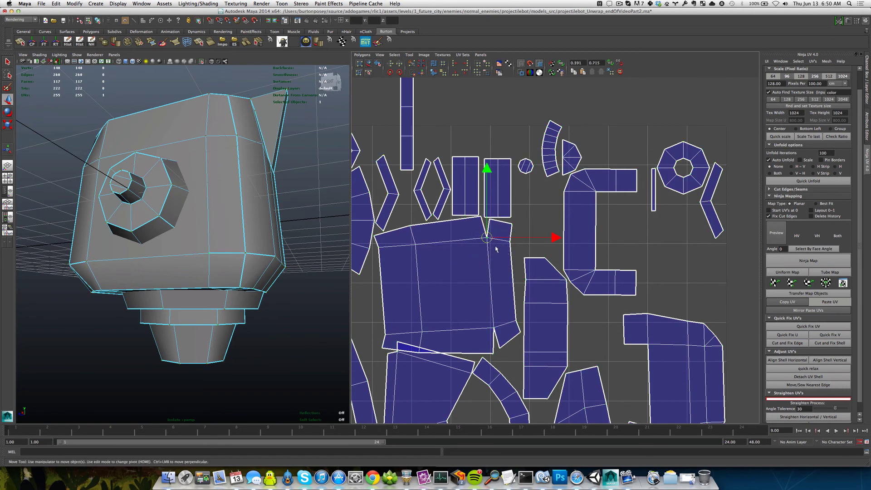
right_click_drag(494, 245, 522, 237, "ctrl")
scroll(512, 243, "down", 3)
scroll(512, 268, "down", 4)
middle_click_drag(512, 268, 425, 266, "alt")
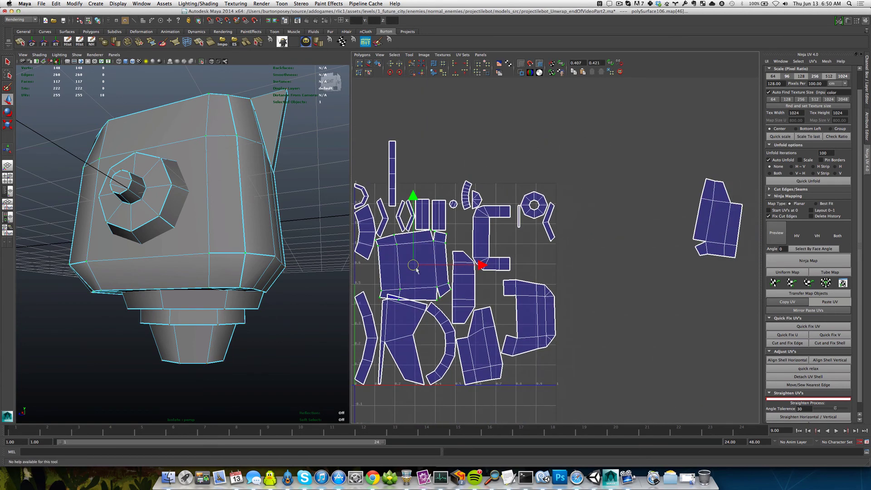
left_click_drag(416, 269, 652, 317)
middle_click_drag(652, 317, 573, 286, "alt")
right_click_drag(572, 285, 624, 305, "alt")
middle_click_drag(624, 305, 503, 215, "alt")
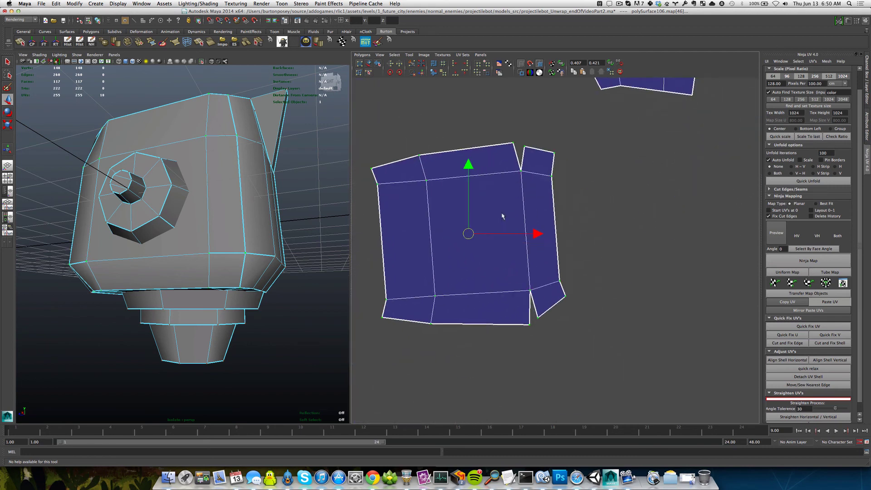
- Compare the moved body shell with the remaining UV shells and the whole model
key("q")
right_click_drag(472, 240, 503, 243)
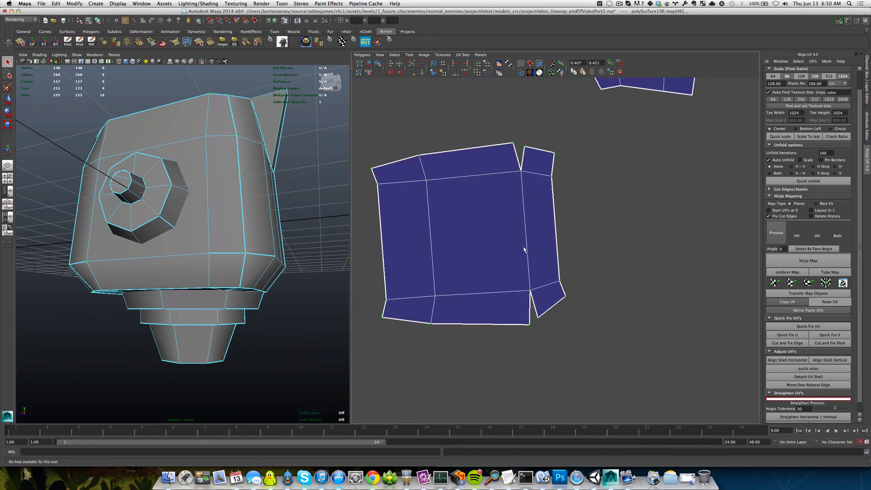
scroll(516, 246, "down", 5)
scroll(520, 246, "down", 4)
scroll(509, 250, "up", 4)
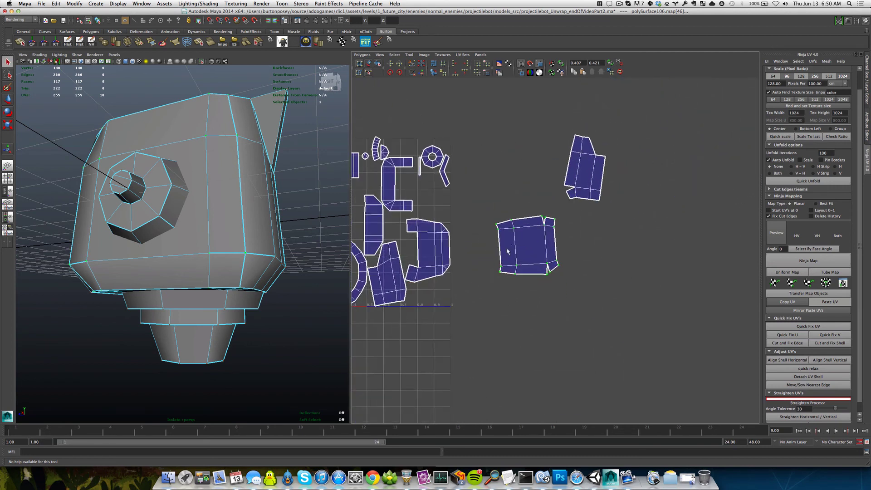
scroll(178, 247, "down", 5)
left_click_drag(177, 248, 255, 264, "alt")
scroll(359, 197, "down", 2)
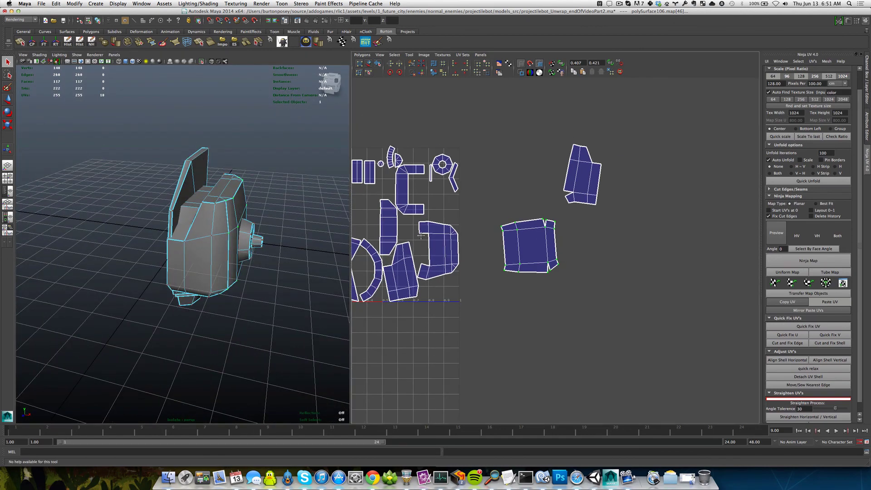
- Select an edge of the thin chevron strip beside the two rectangular shells and check its location on the model's lower steps
scroll(429, 224, "up", 5)
middle_click_drag(356, 195, 520, 279, "alt")
scroll(459, 260, "up", 2)
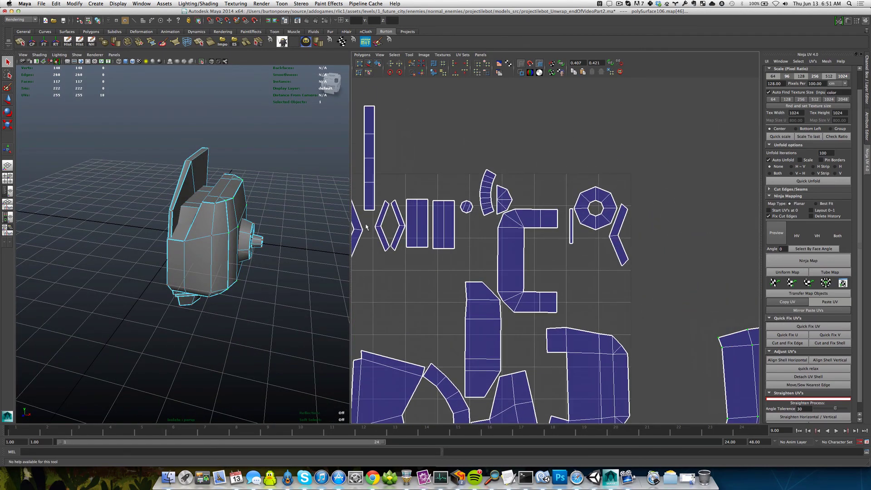
right_click_drag(389, 230, 385, 221)
scroll(408, 224, "down", 2)
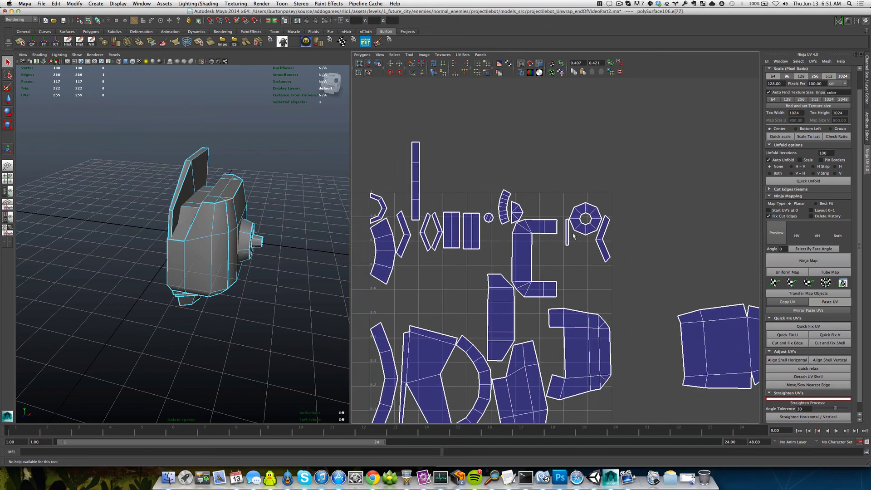
middle_click_drag(452, 274, 480, 218, "alt")
right_click_drag(454, 193, 467, 192)
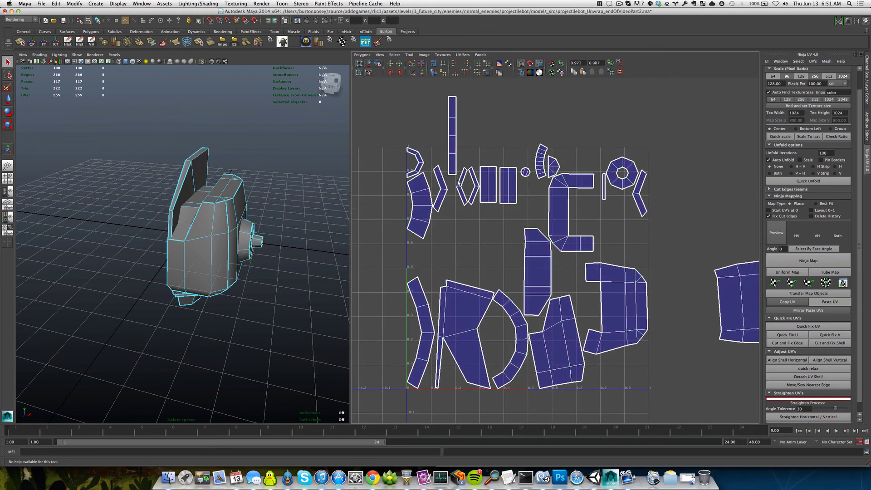
left_click(459, 183)
key("f")
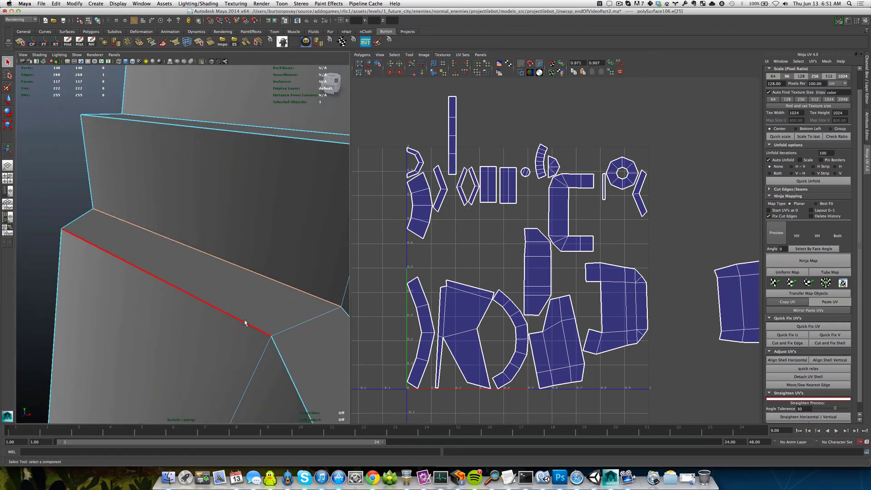
scroll(165, 275, "down", 3)
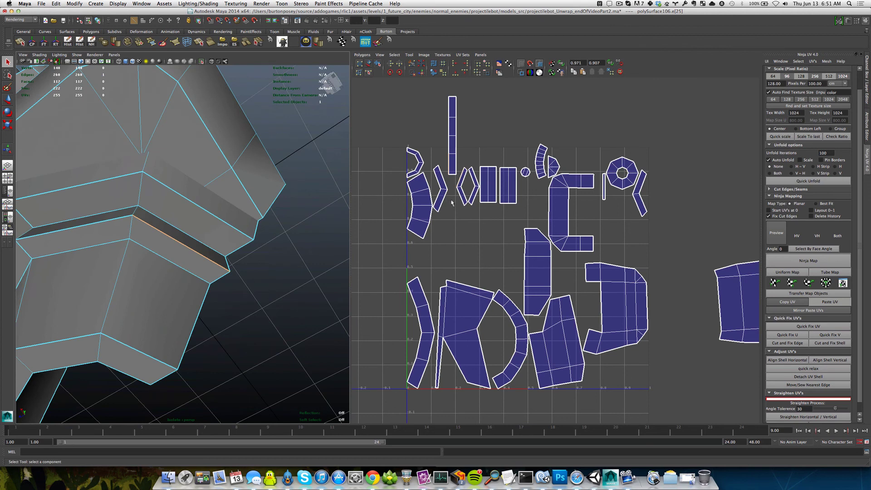
- Move and sew the two facing chevron strips together end to end into one U-shaped strip
scroll(451, 202, "up", 2)
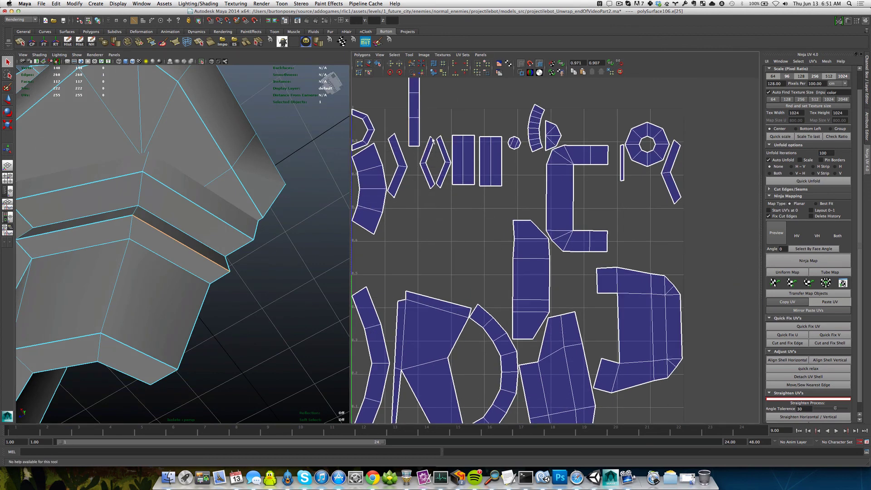
right_click_drag(433, 141, 439, 156, "shift")
left_click(438, 137)
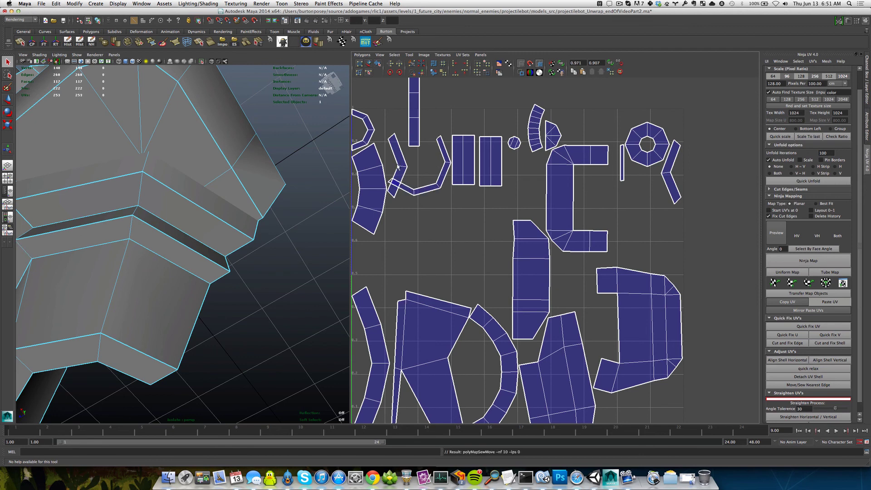
- Move and sew the chevron strip beside the octagonal ring onto the free end of the joined U-shaped strip
middle_click_drag(391, 163, 502, 157, "alt")
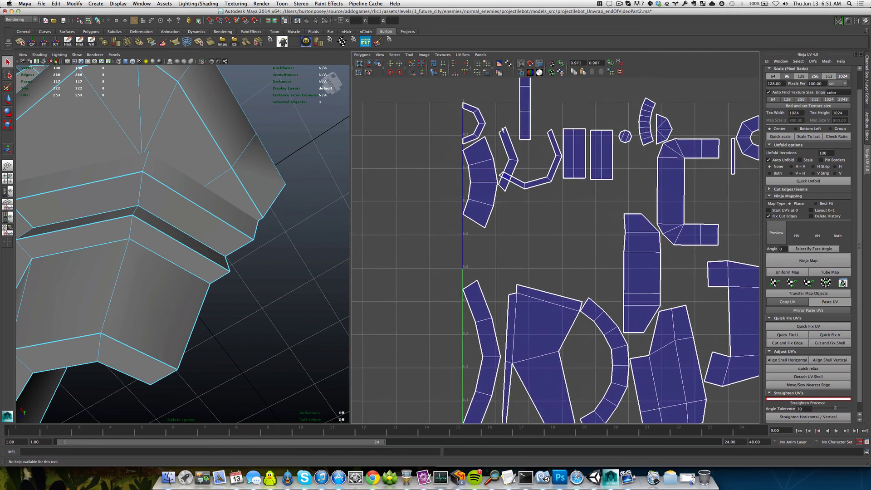
left_click(503, 130)
key("g")
left_click(500, 188)
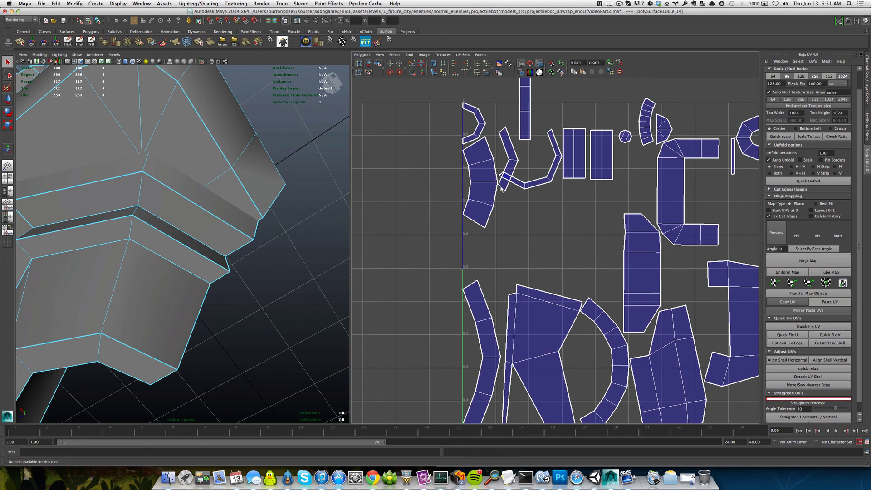
key("g")
- Select an edge of the small narrow strip beside the octagonal ring and find where it lies on the model
scroll(440, 199, "down", 5)
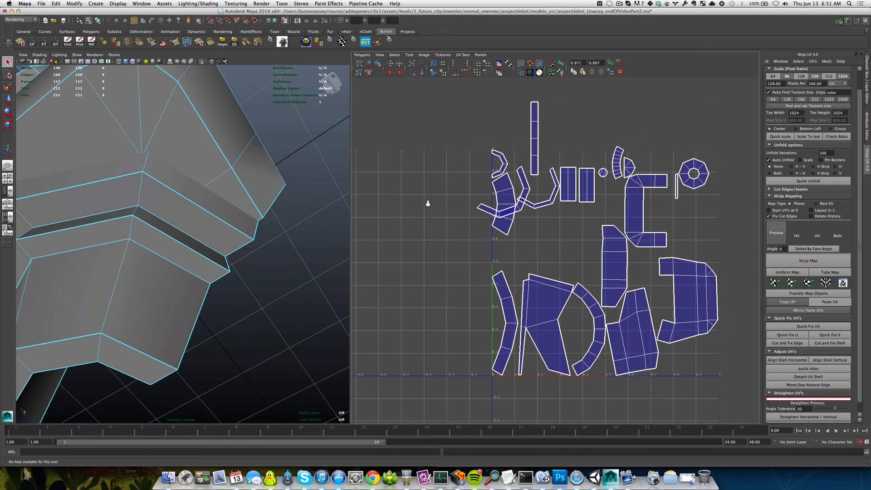
scroll(567, 240, "up", 3)
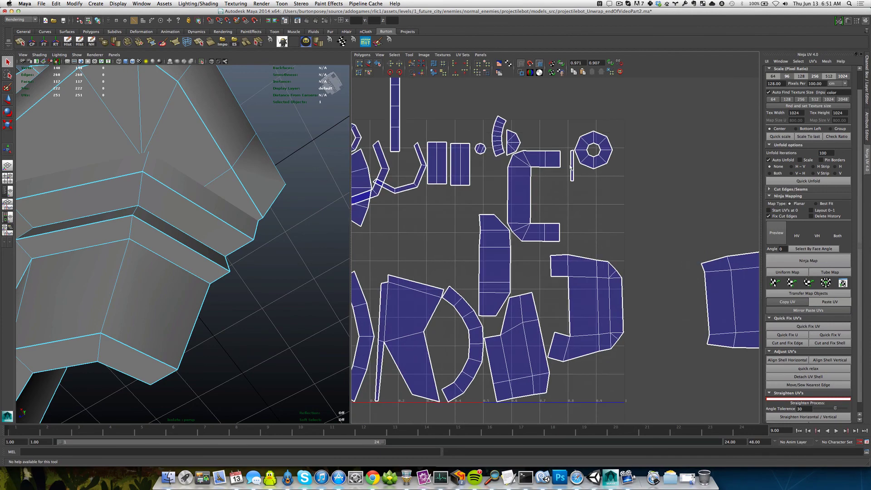
left_click(571, 169)
key("f")
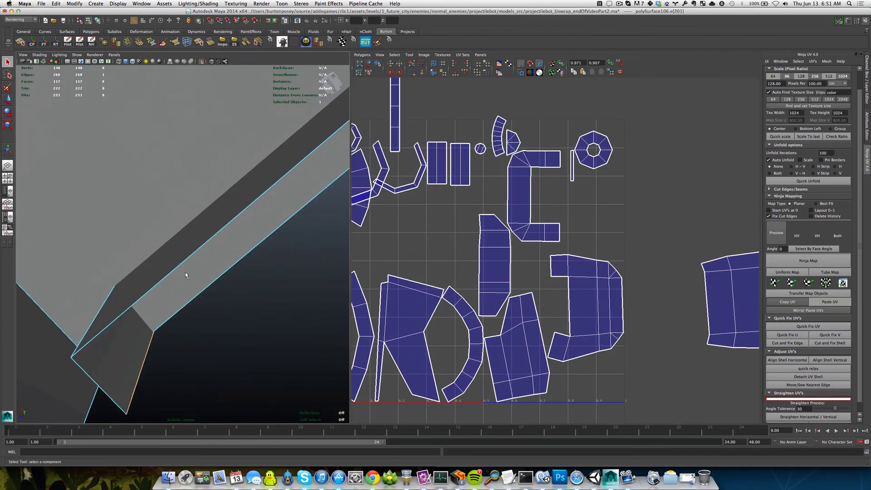
left_click_drag(187, 274, 347, 300, "alt")
scroll(348, 299, "down", 10)
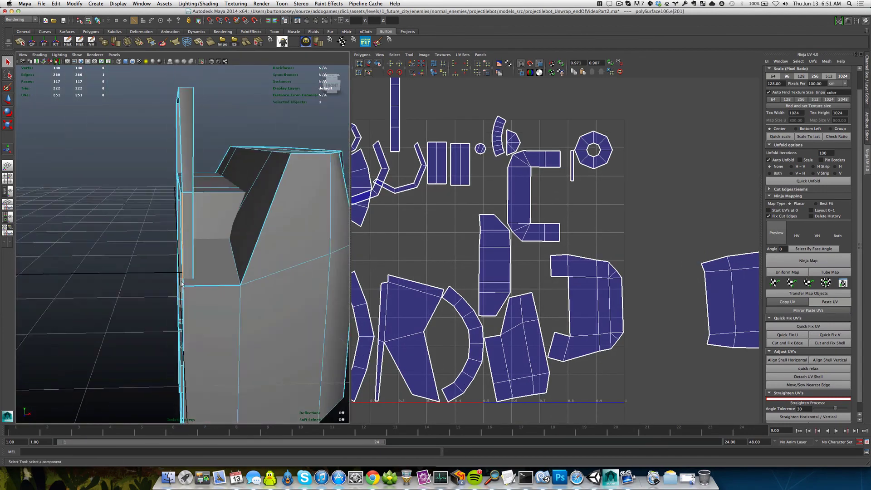
scroll(566, 168, "up", 3)
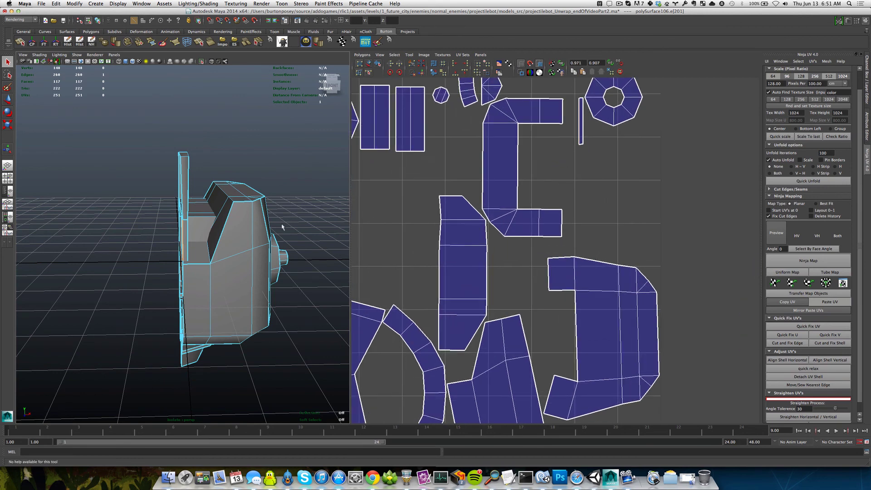
left_click_drag(281, 227, 211, 223, "alt")
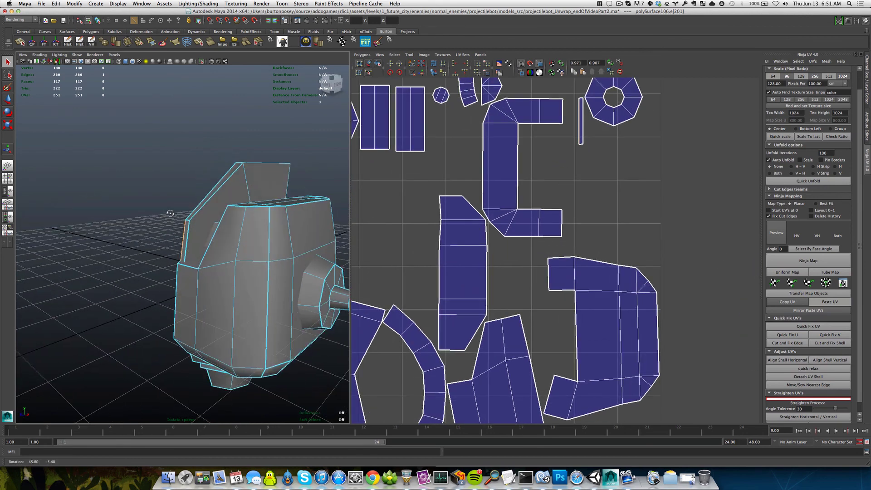
- Move and sew the small narrow strip onto the lower end of the long thin strip along the large angular shell
left_click(581, 99)
scroll(488, 241, "down", 3)
middle_click_drag(479, 253, 527, 195, "alt")
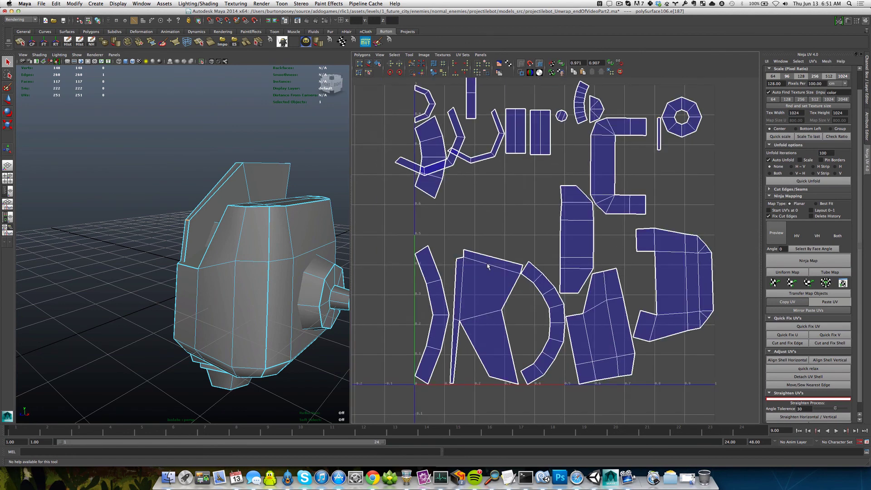
key("g")
middle_click_drag(463, 378, 473, 306, "alt")
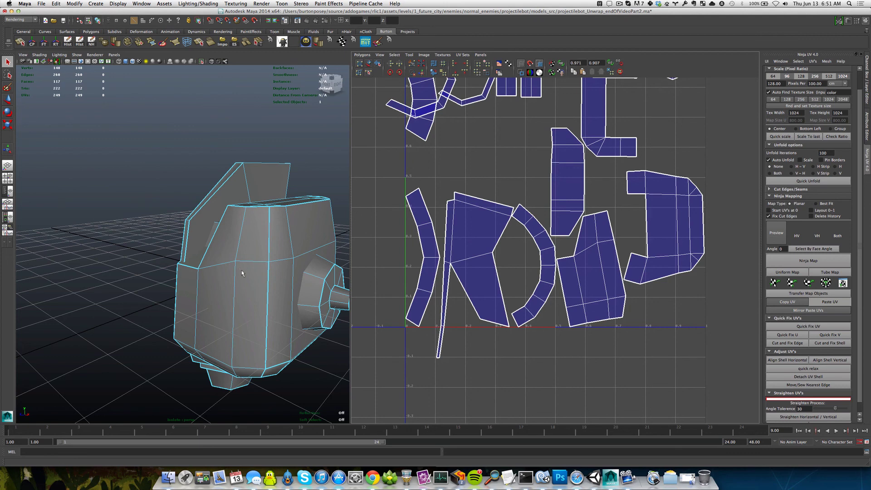
left_click_drag(243, 272, 290, 247, "alt")
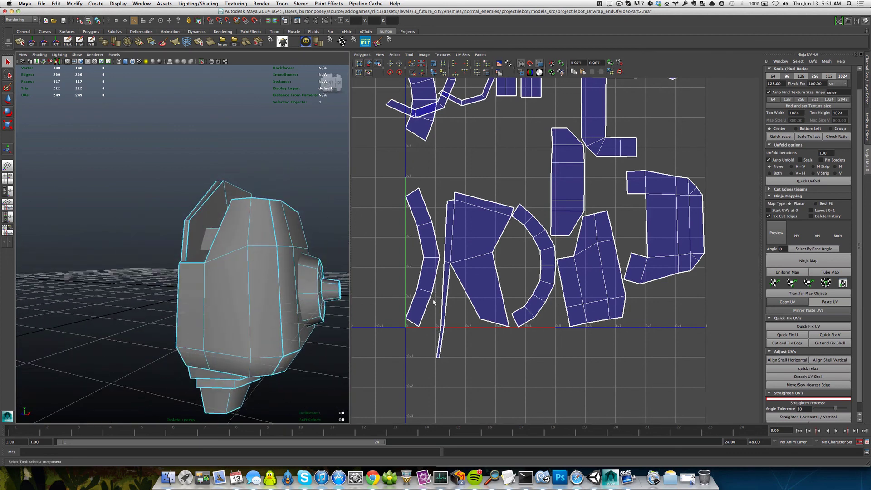
- Lay out all UV shells of the model within the 0–1 square and save the scene
scroll(442, 308, "down", 5)
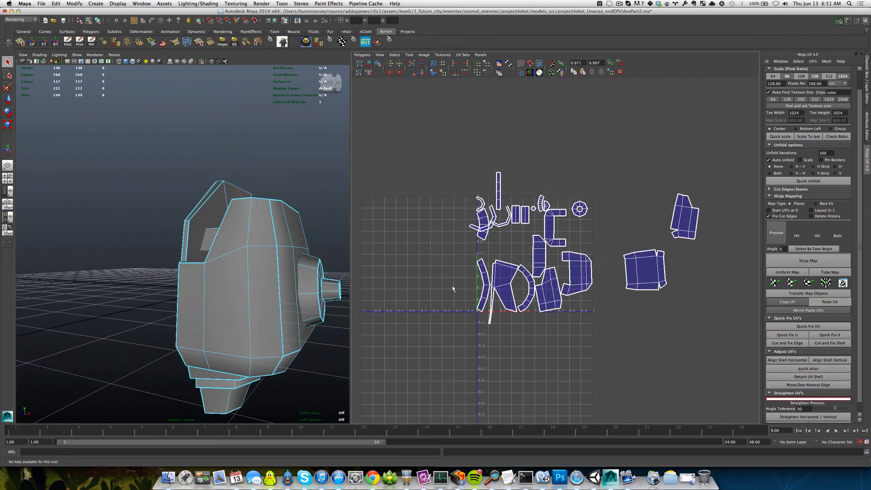
right_click_drag(469, 272, 553, 270)
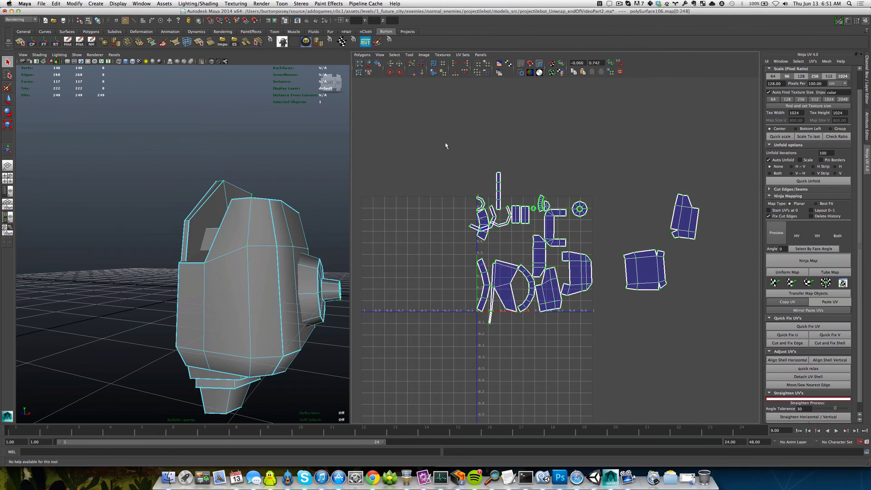
right_click_drag(502, 262, 466, 264, "shift")
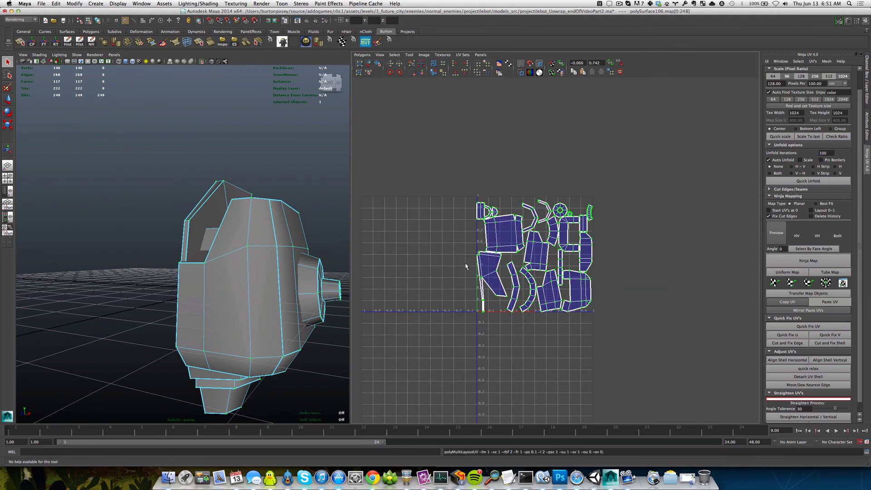
left_click(458, 272)
key("super+s")
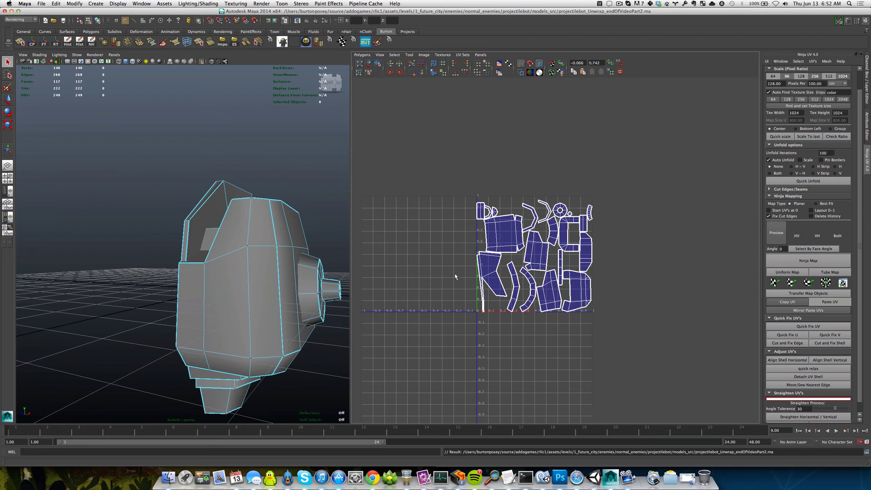
- Return the model from component editing to object mode and save the scene again
left_click_drag(288, 295, 262, 260, "alt")
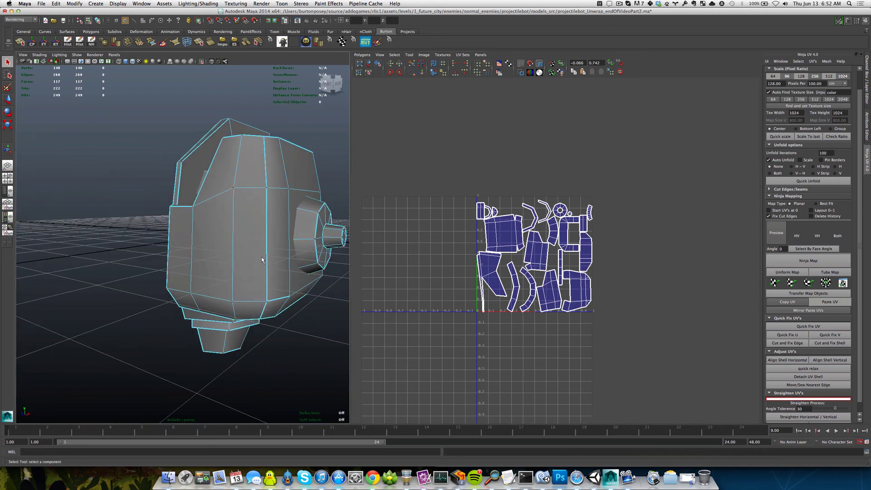
key("F8")
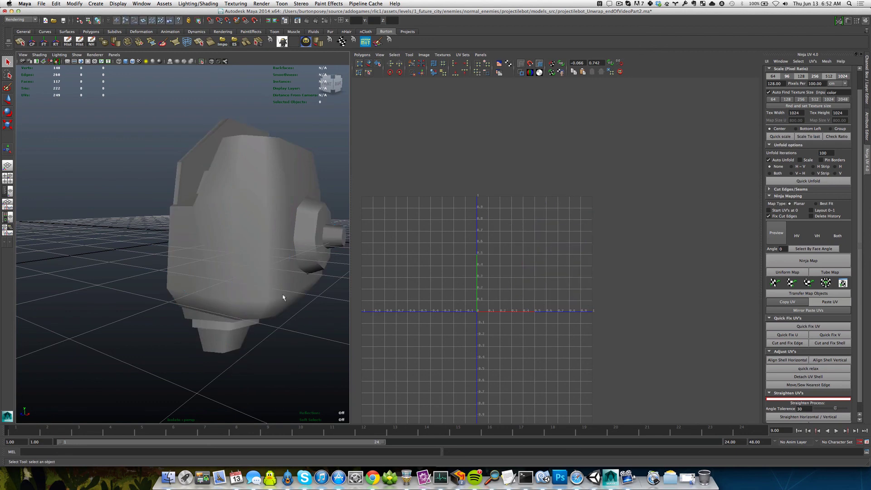
key("super+s")
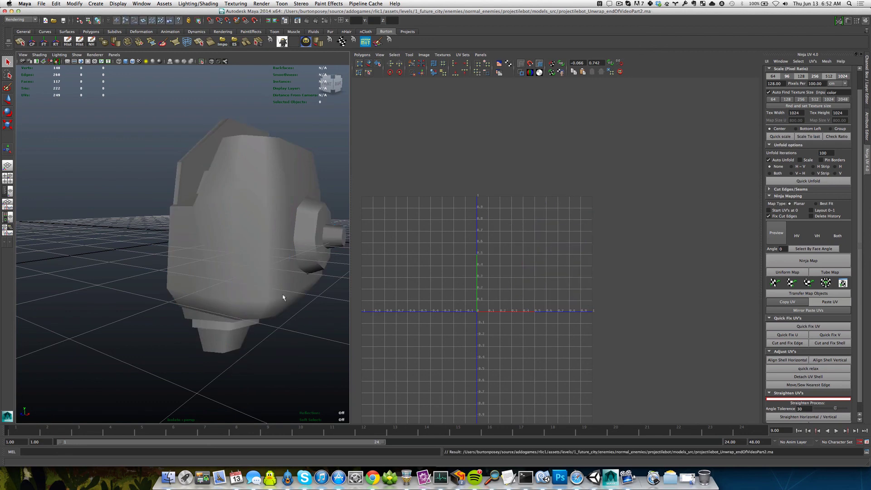